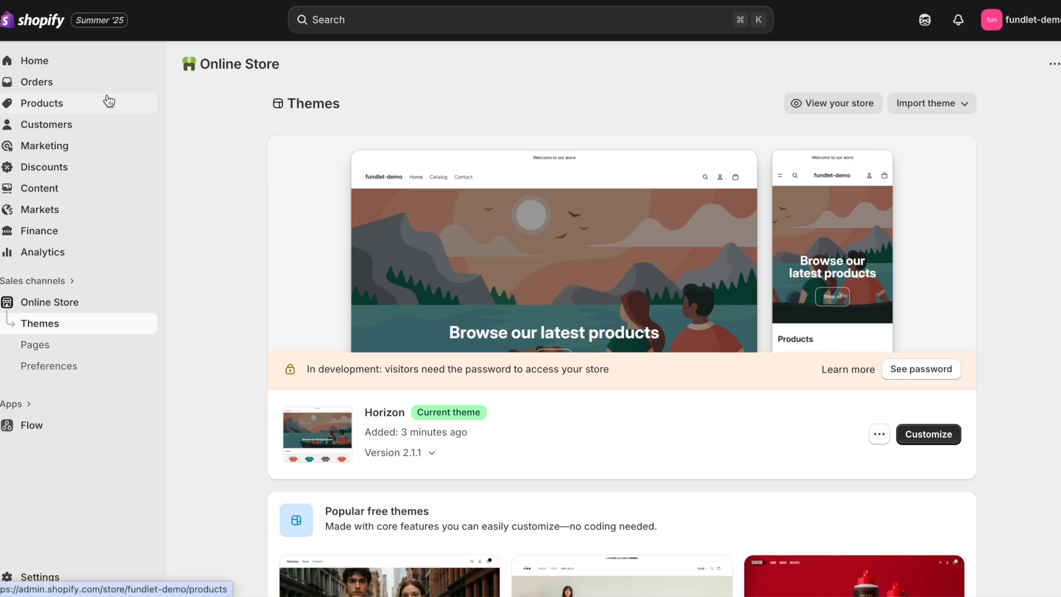
Step: Start a new product and upload candy-candy-corn.png from Downloads as its media
click(80, 104)
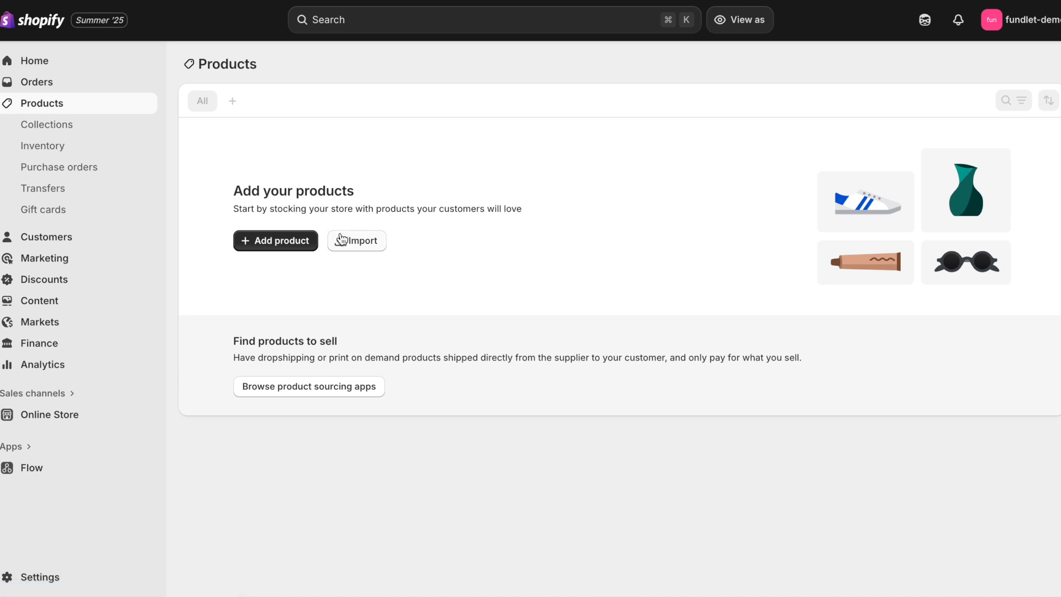
click(285, 242)
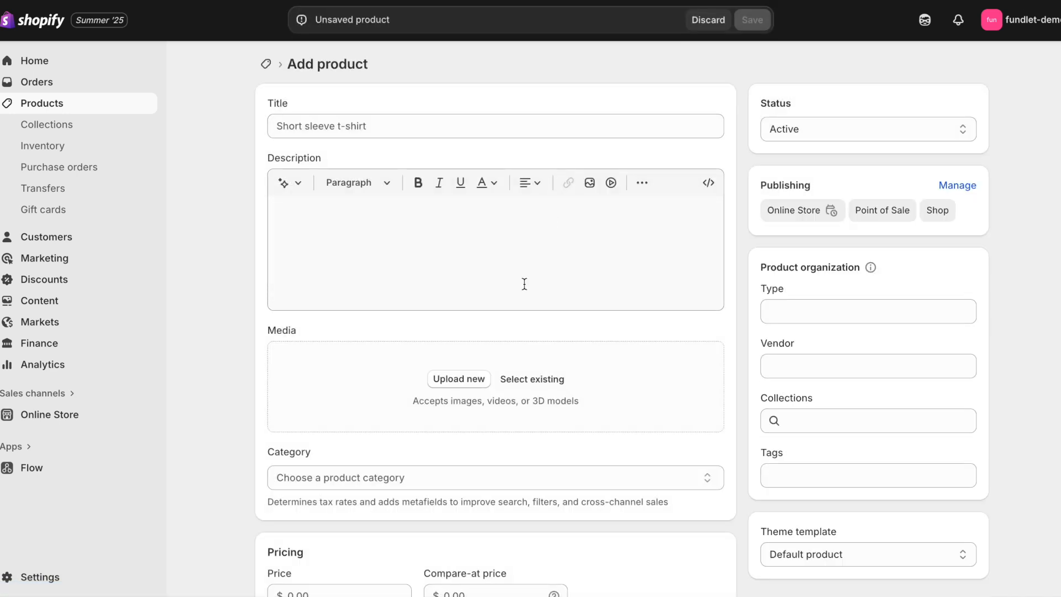
click(464, 378)
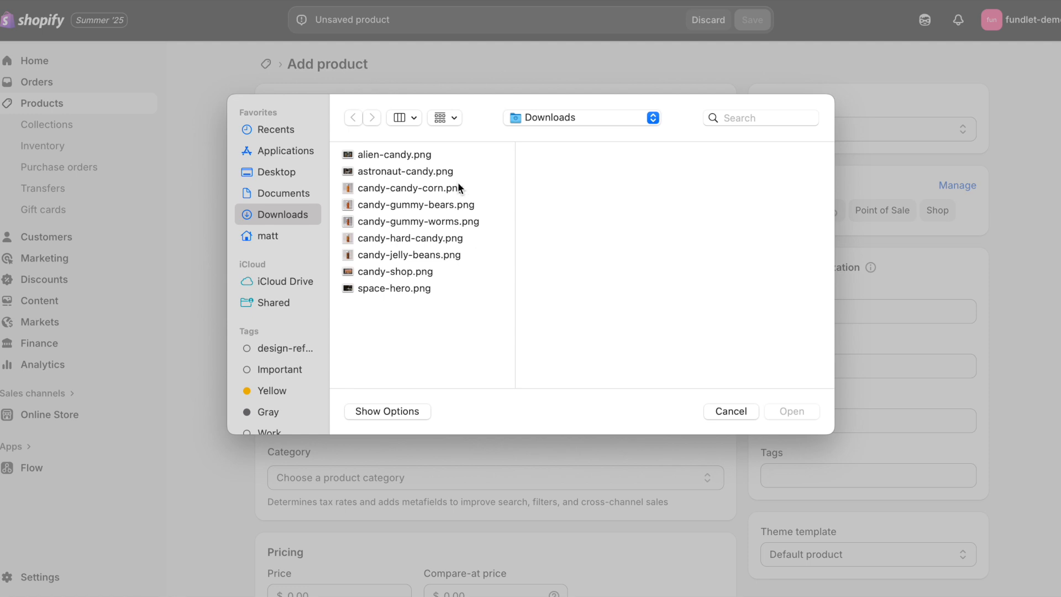
click(436, 189)
double_click(436, 190)
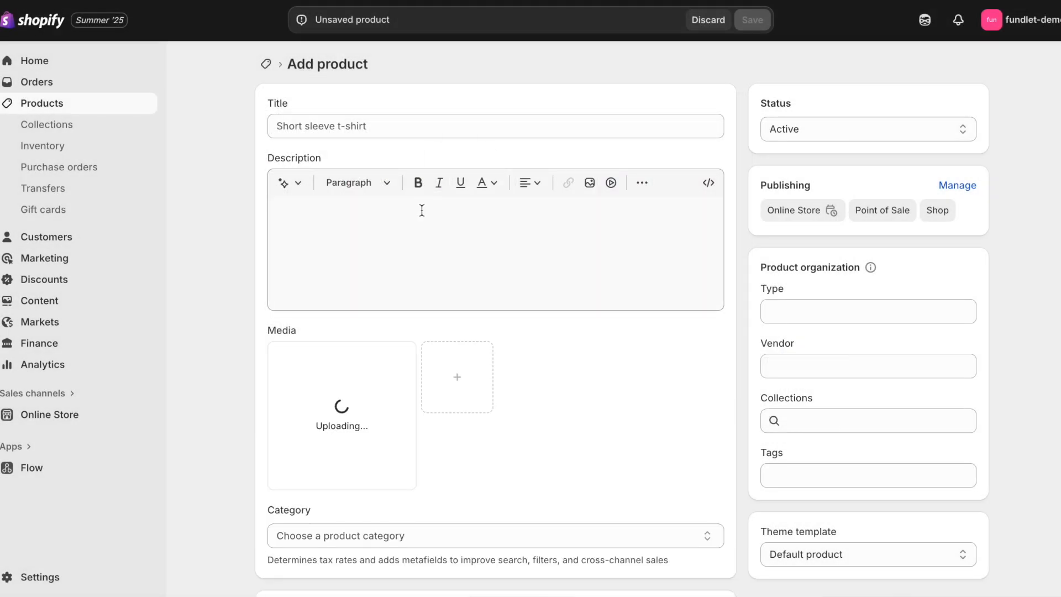
click(393, 126)
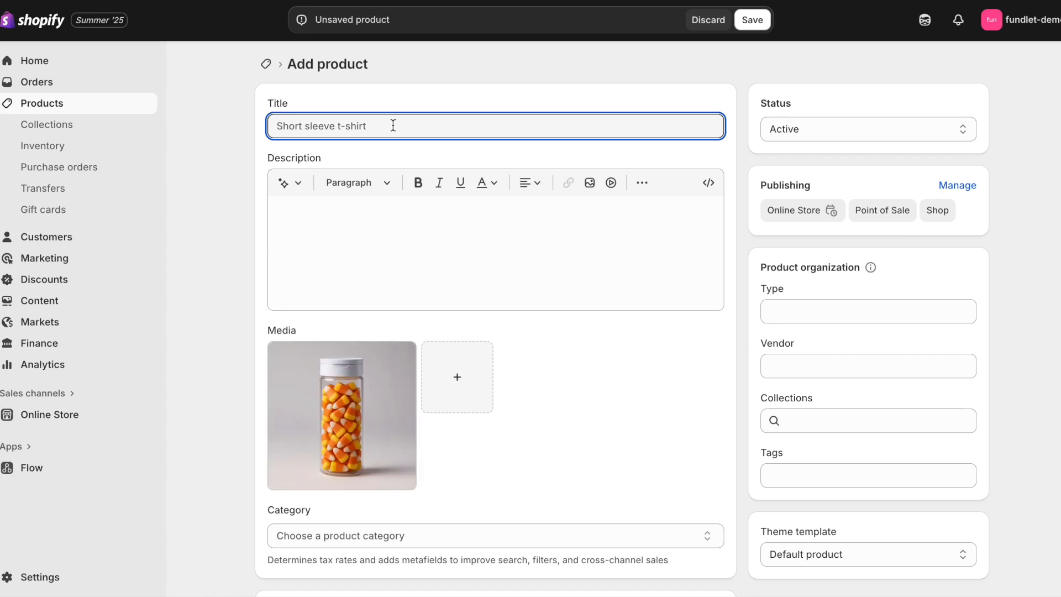
Step: Title the new product 'Candy Corn'
text(Candy Corn)
click(399, 216)
click(291, 183)
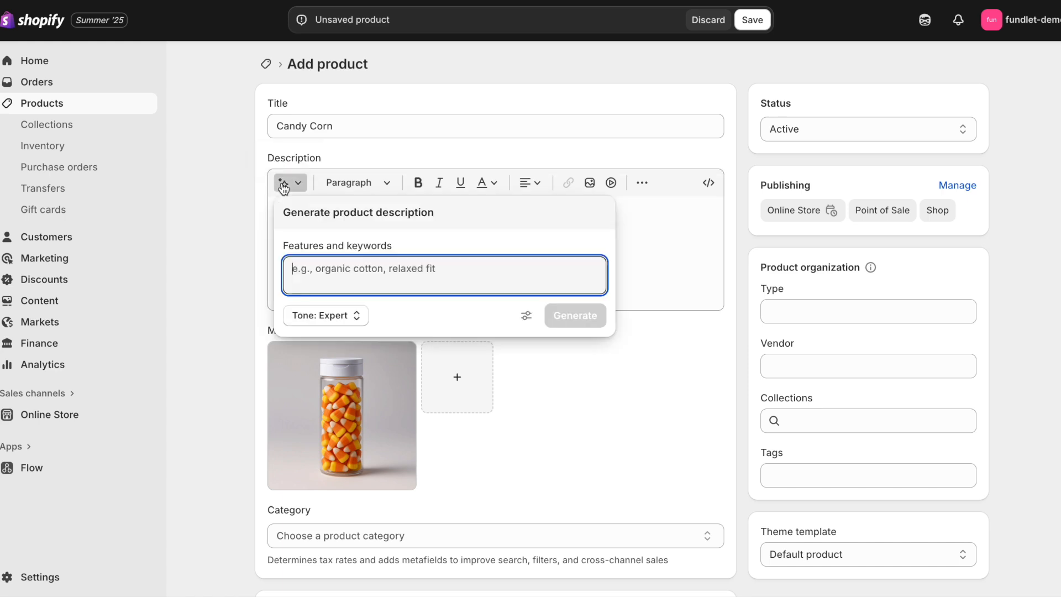
Step: Generate and keep an AI description from keywords about Rocket Candy's great-tasting organic candy corn
text(create )
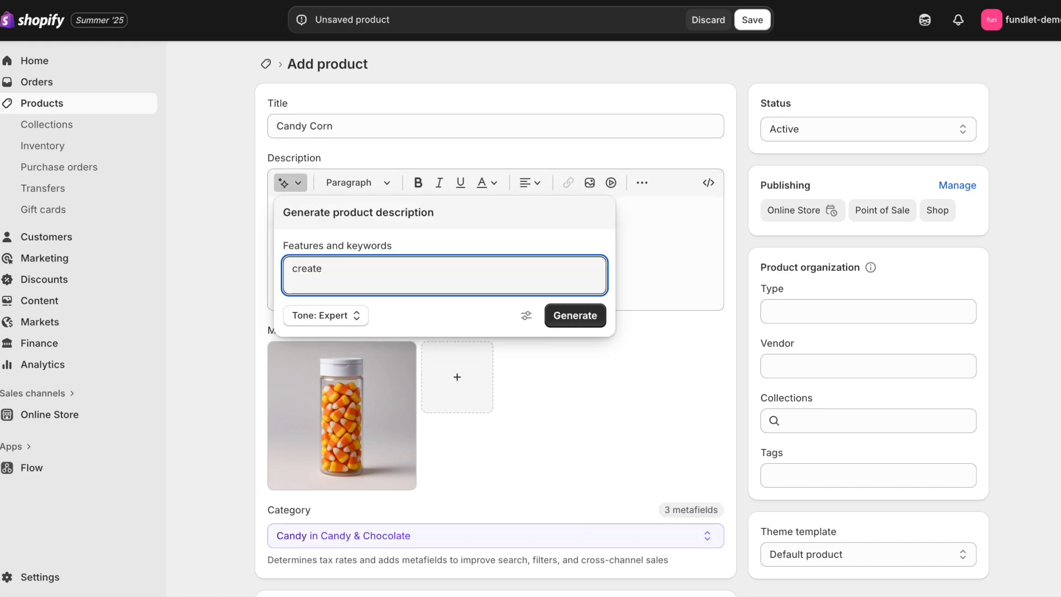
text(a)
key(ctrl+a)
text(product)
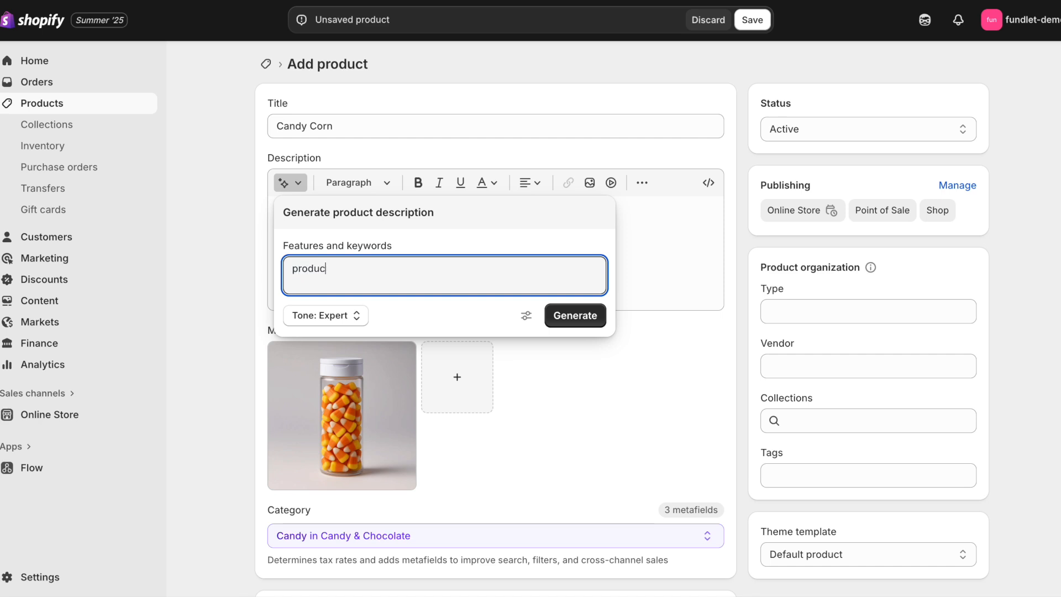
key(BackSpace)
key(BackSpace)
text(candy corn from rocket candy. great tasting)
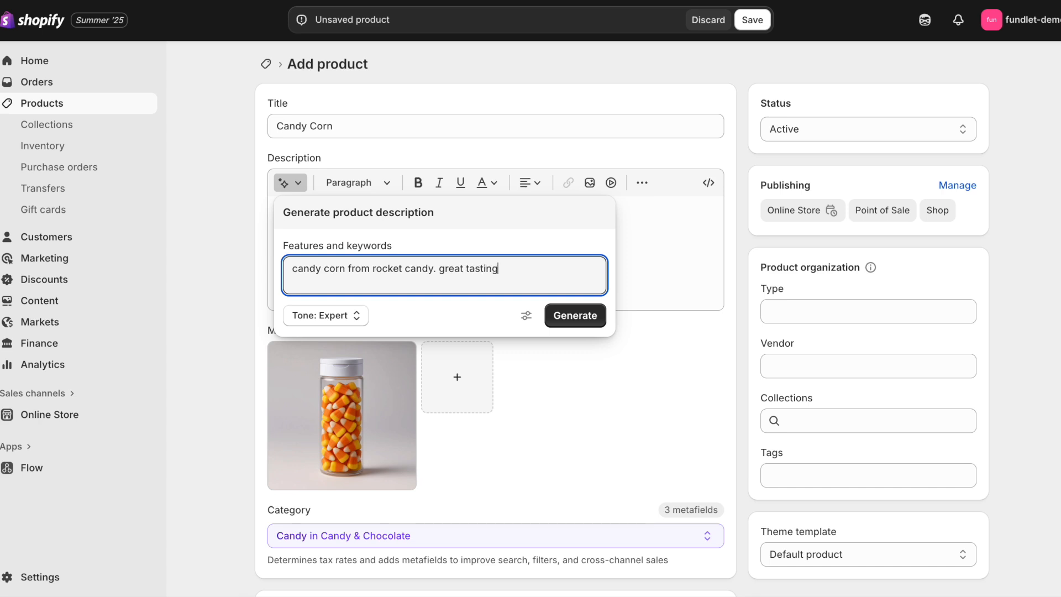
text(. organic. tastes ama)
text(zing. form the)
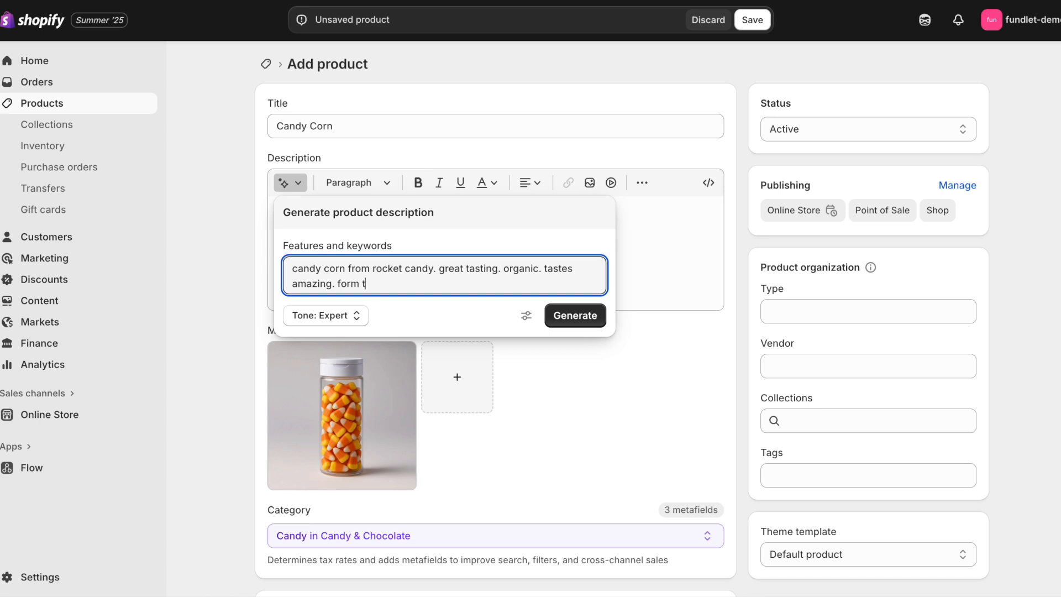
key(BackSpace)
text(rom)
click(577, 313)
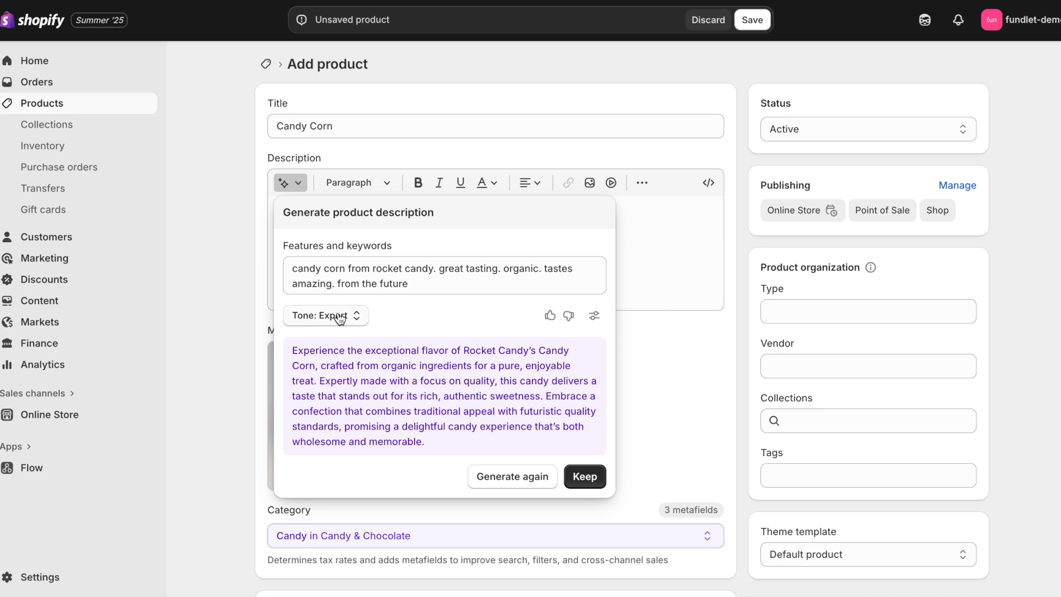
click(586, 475)
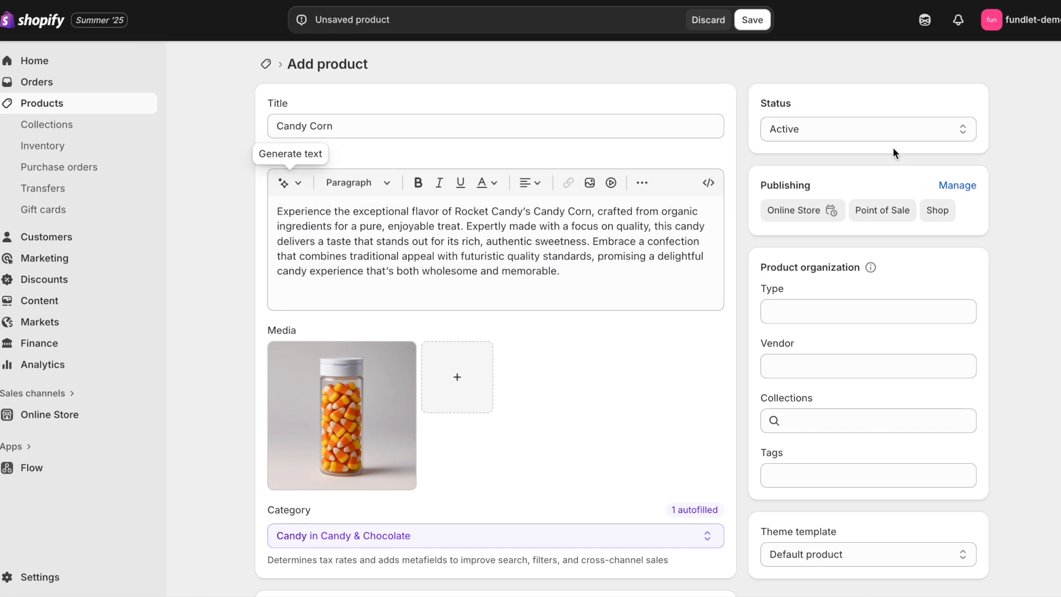
scroll(524, 453, down, 8)
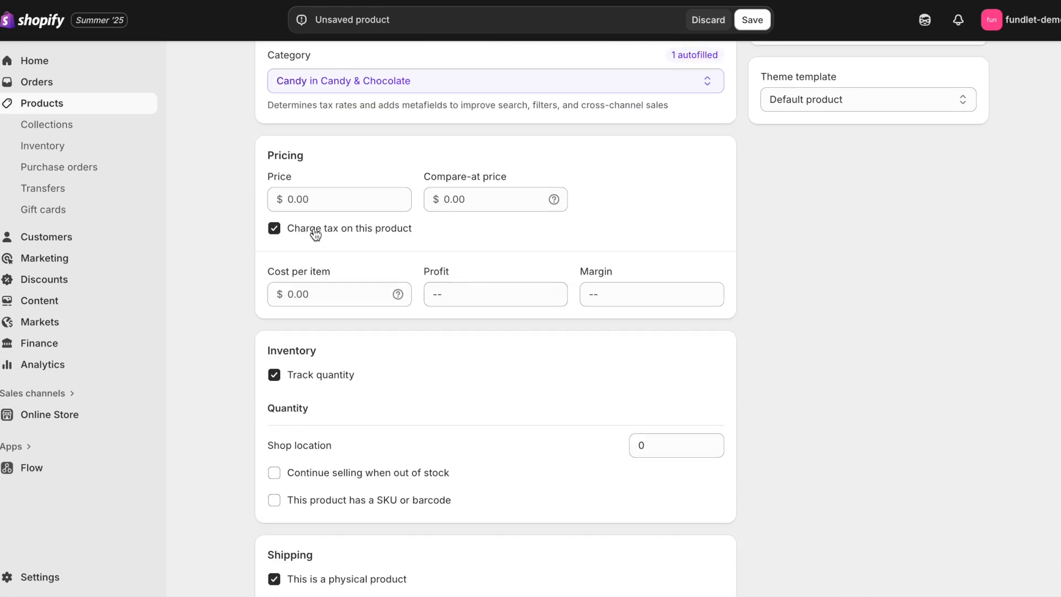
Step: Set the price to $25.00, turn off Track quantity, and save Candy Corn
click(301, 200)
text(25)
click(326, 253)
click(284, 377)
click(752, 20)
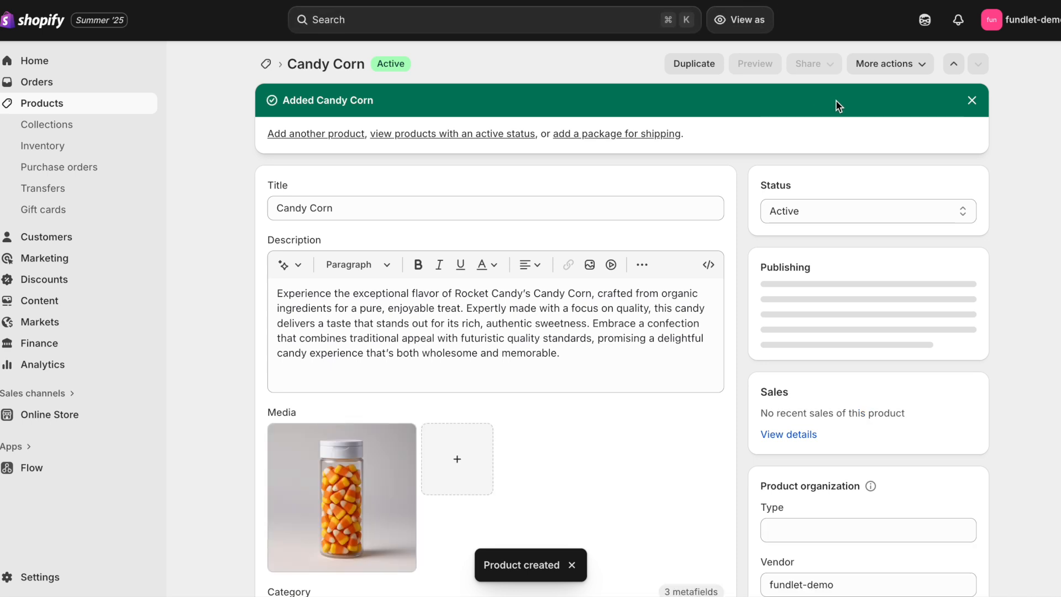
Step: Preview the Candy Corn product page in the online store
click(765, 65)
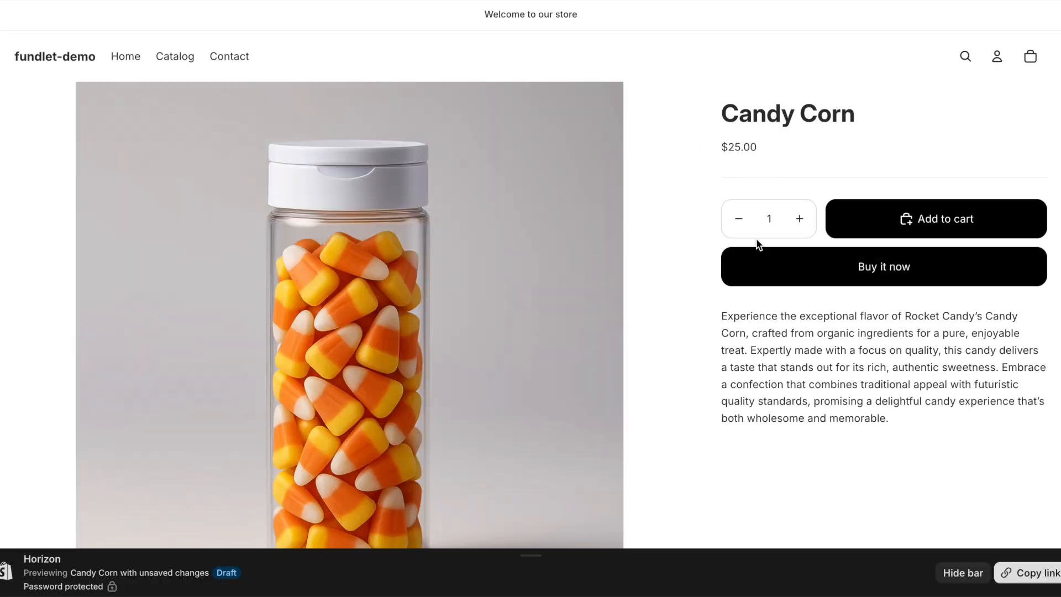
scroll(758, 244, down, 1)
scroll(756, 240, up, 1)
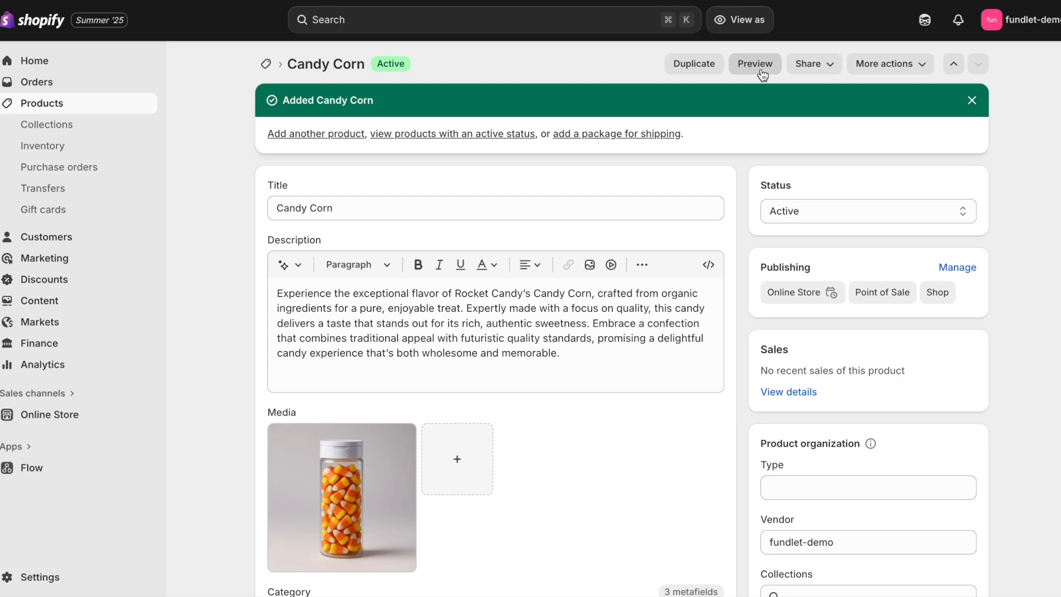
Step: Duplicate Candy Corn as an active 'Gummy Bears' product without its image
click(697, 65)
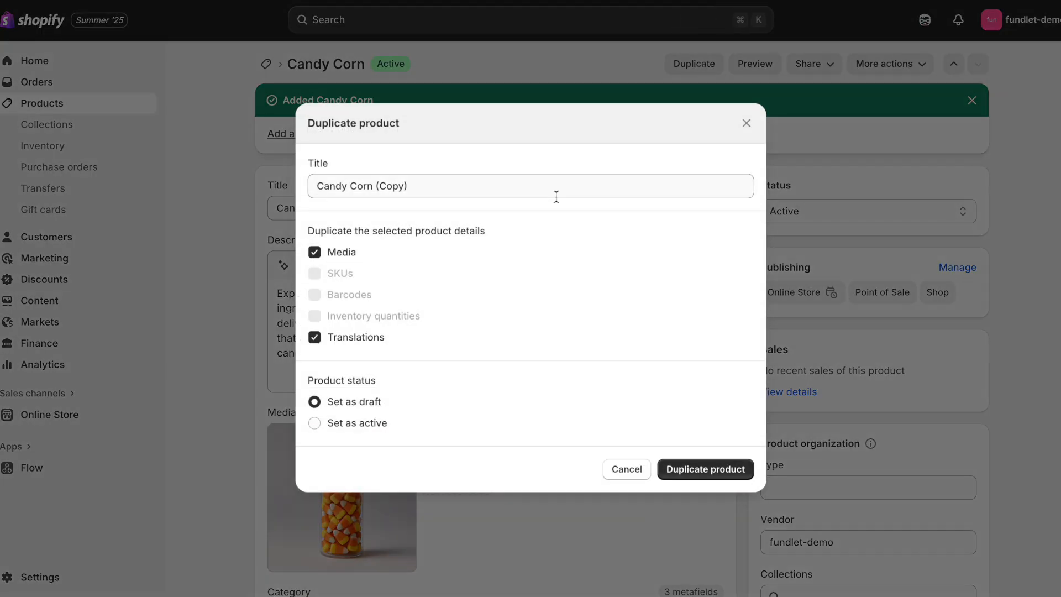
triple_click(544, 193)
text(Gumm)
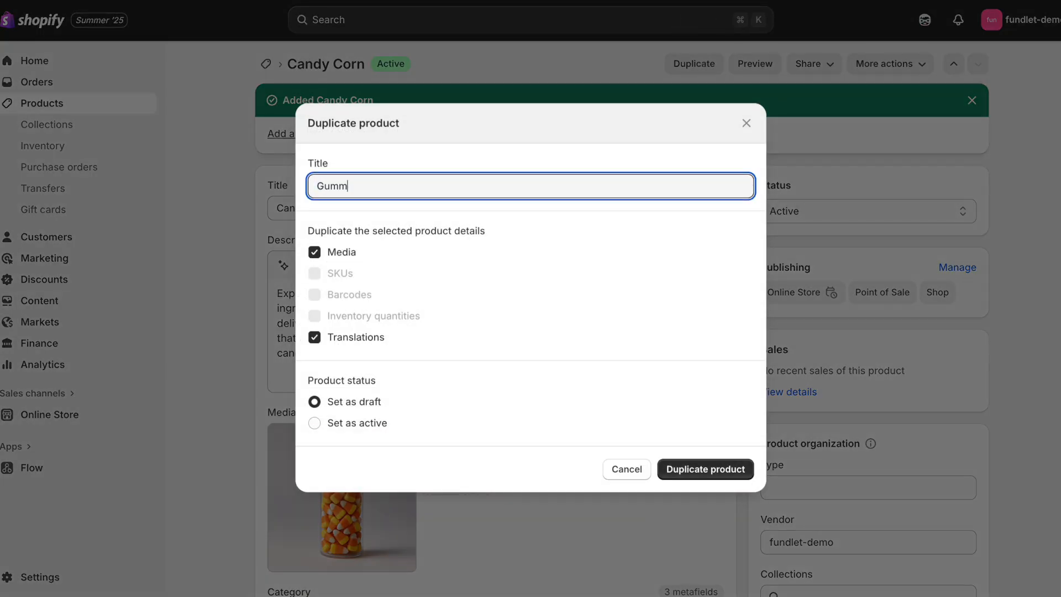
text(y Bears)
click(313, 252)
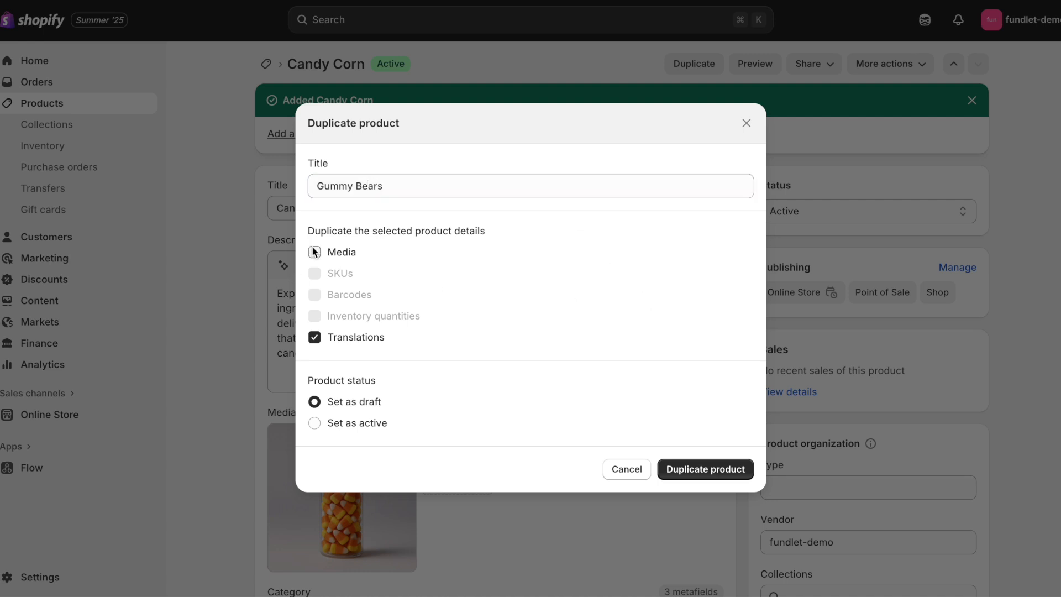
click(355, 426)
click(721, 476)
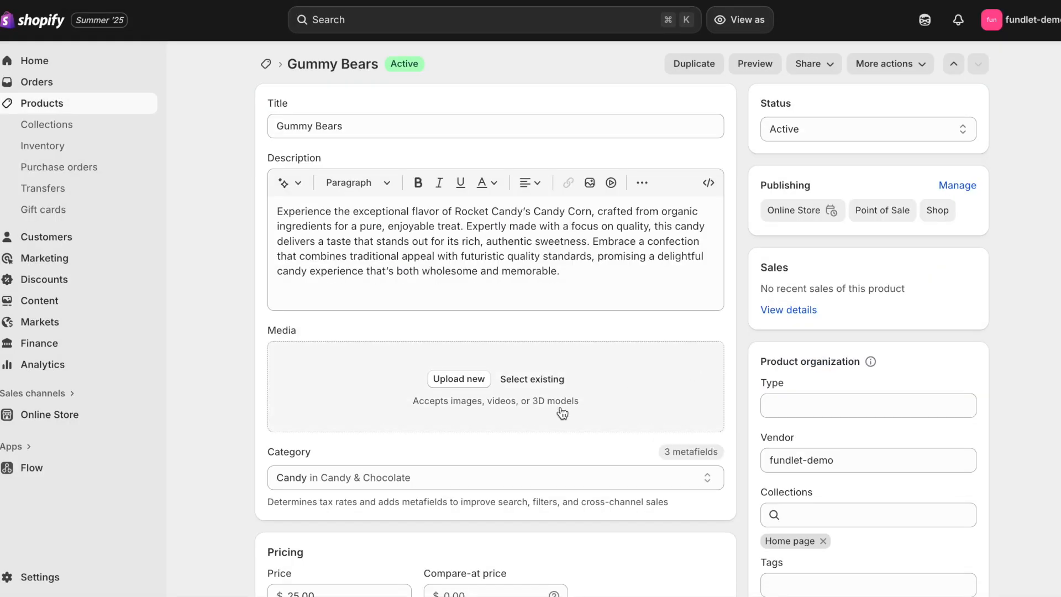
Step: Upload candy-gummy-bears.png as the Gummy Bears image and save
click(469, 376)
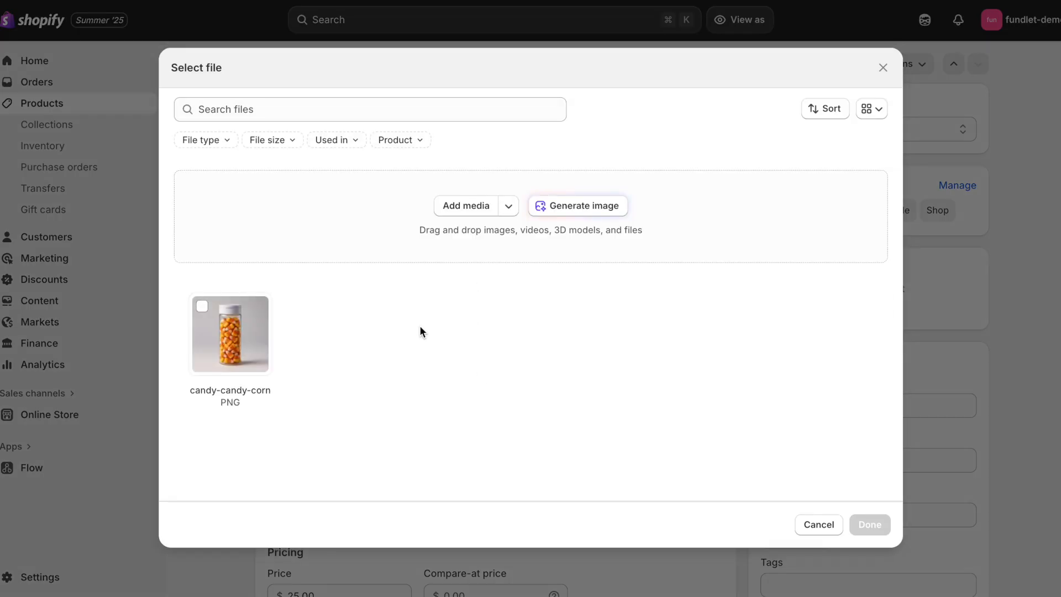
click(819, 525)
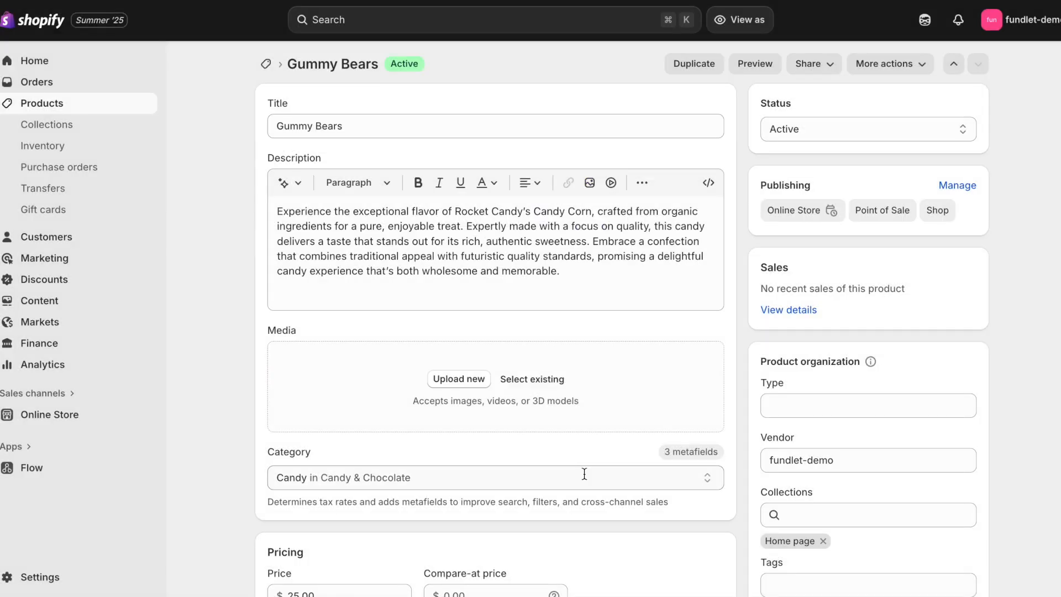
click(467, 384)
double_click(427, 204)
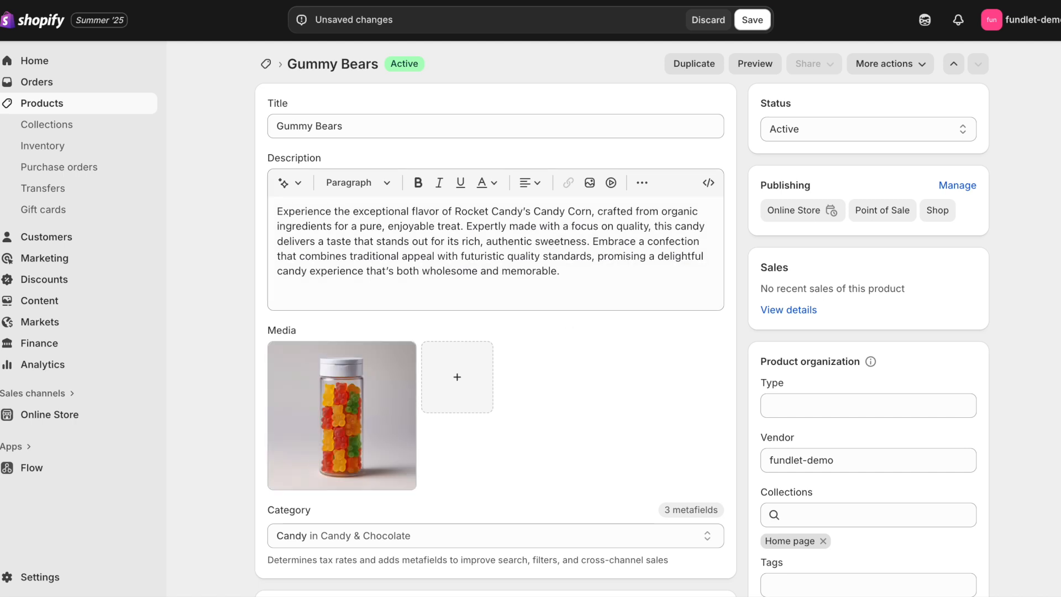
click(752, 20)
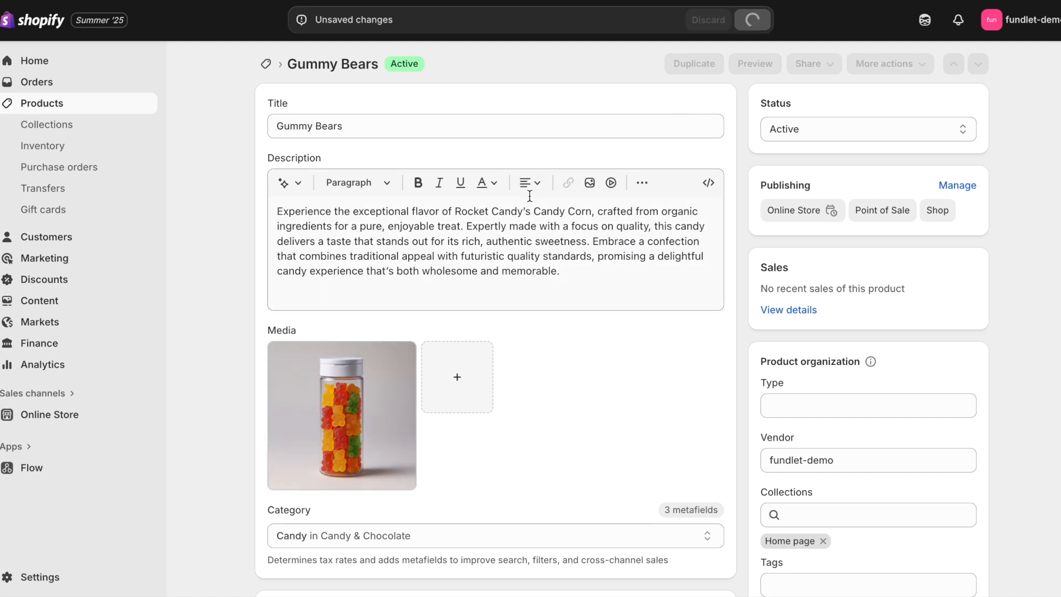
Step: Replace 'Candy Corn' with 'gummy bears' in the description and save
drag(592, 211, 532, 212)
text(Gu)
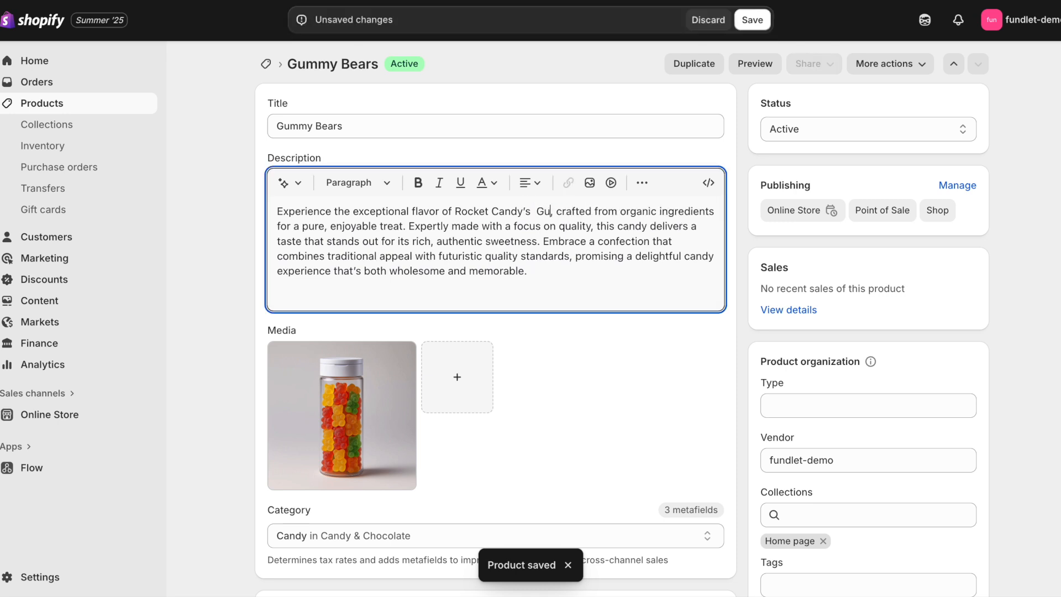
key(BackSpace)
key(BackSpace)
key(BackSpace)
key(BackSpace)
text(gu)
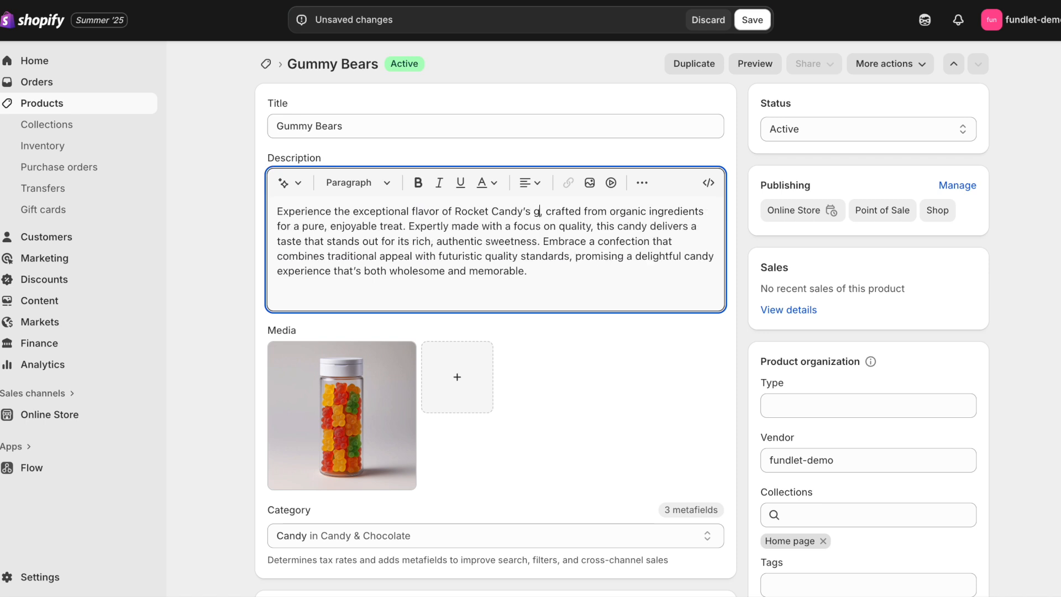
key(BackSpace)
text(ummy bears)
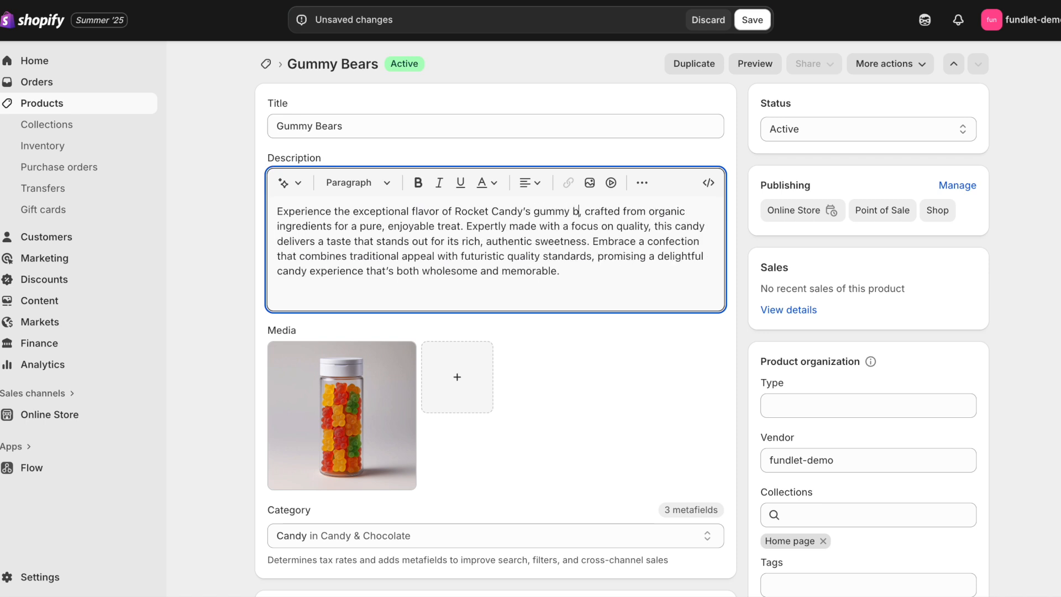
click(752, 21)
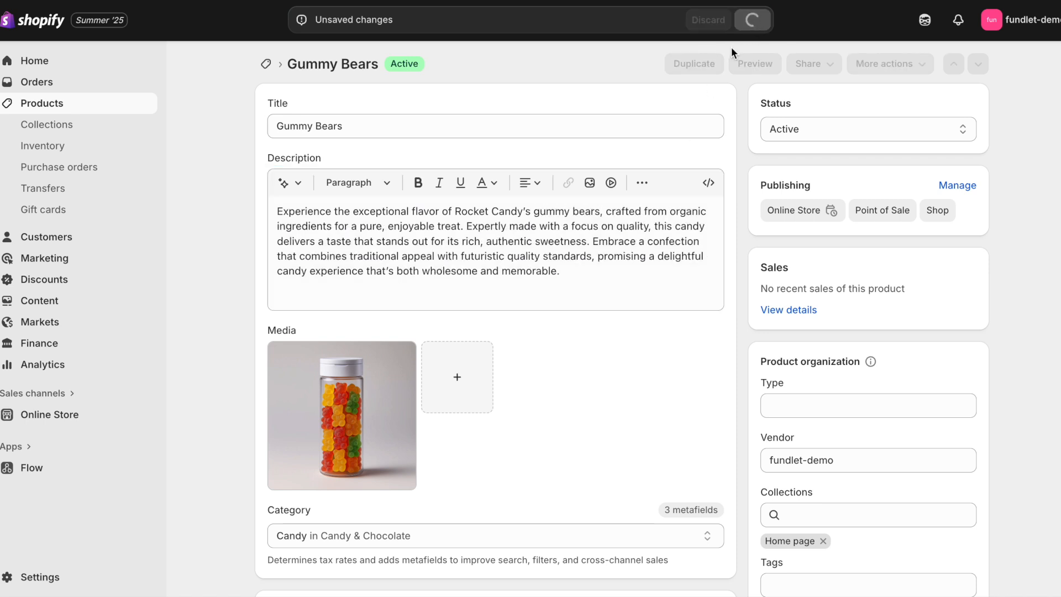
Step: Duplicate Gummy Bears as 'Gummy Worms' without its images
click(694, 64)
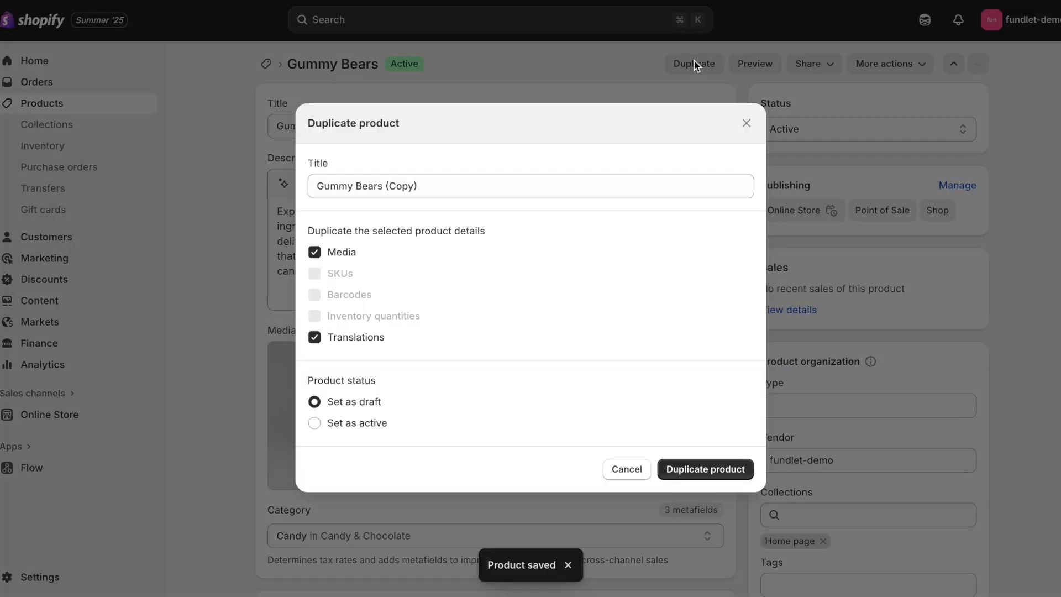
click(314, 252)
click(456, 180)
triple_click(456, 182)
text(Gummy )
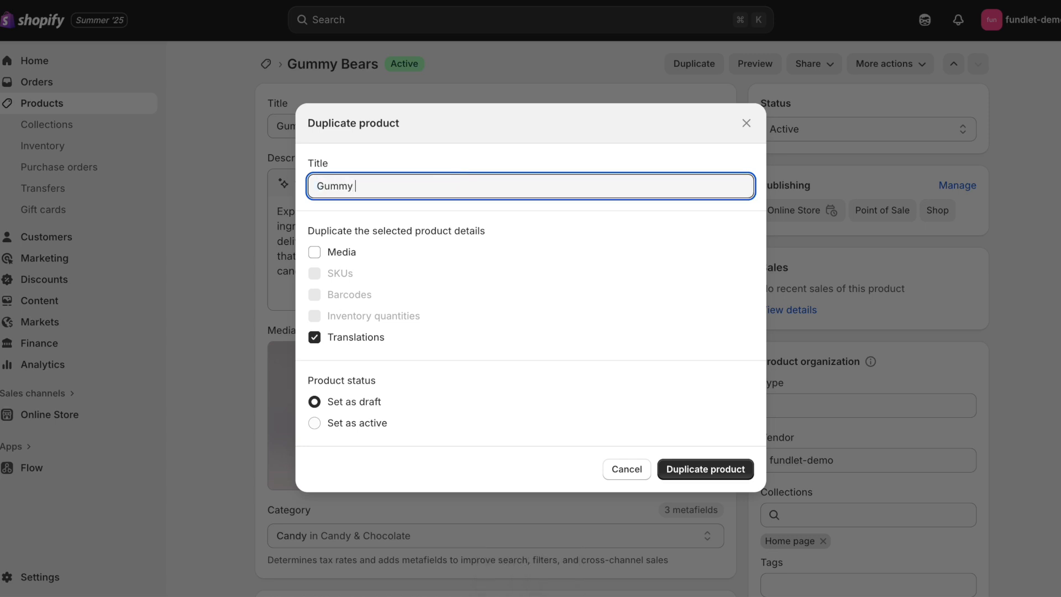
text(wo)
key(BackSpace)
text(Worms)
click(677, 469)
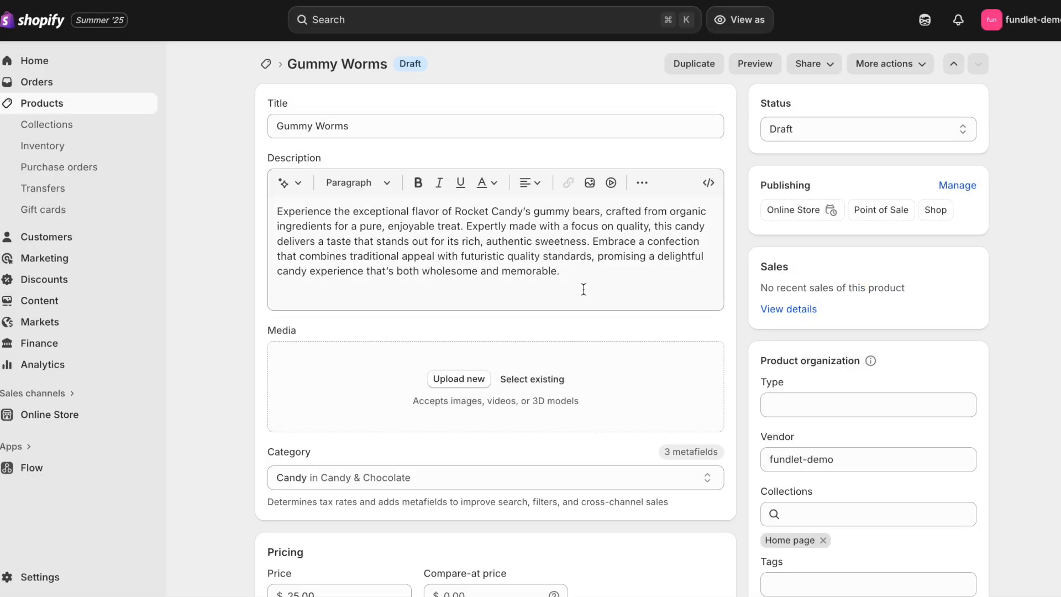
Step: Open Gummy Worms and change 'bears' to 'worms' in its description
click(68, 107)
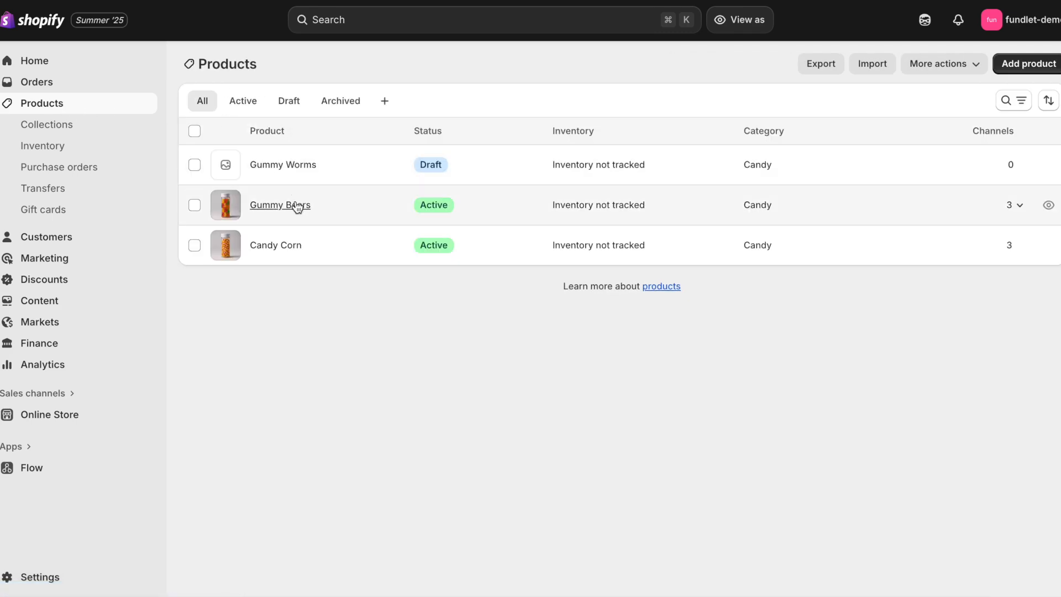
click(290, 164)
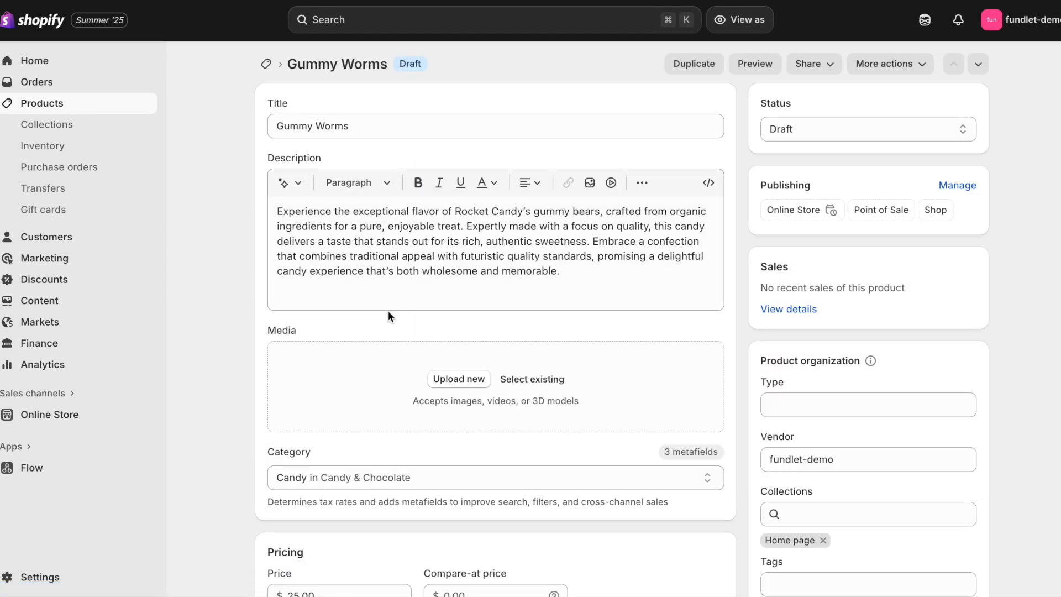
double_click(585, 212)
text(worms)
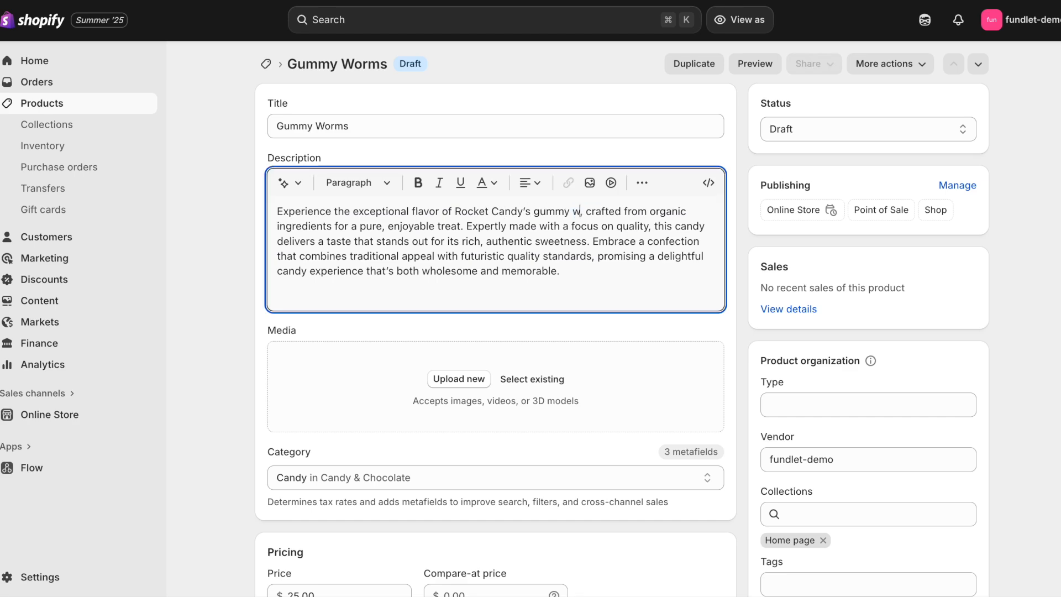
Step: Upload candy-gummy-worms.png, set the status to Active, and save
click(454, 385)
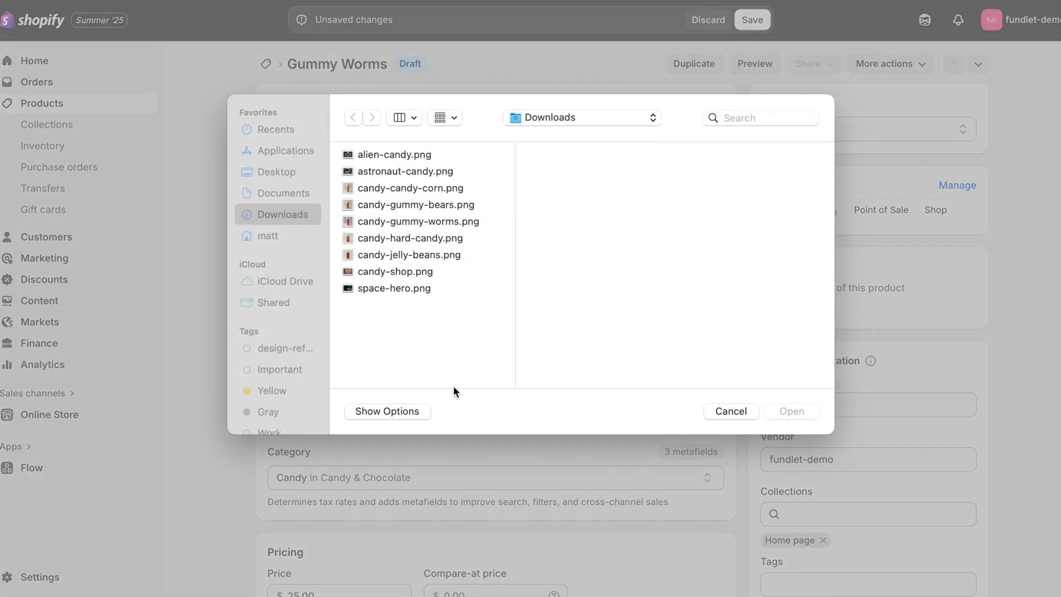
double_click(460, 222)
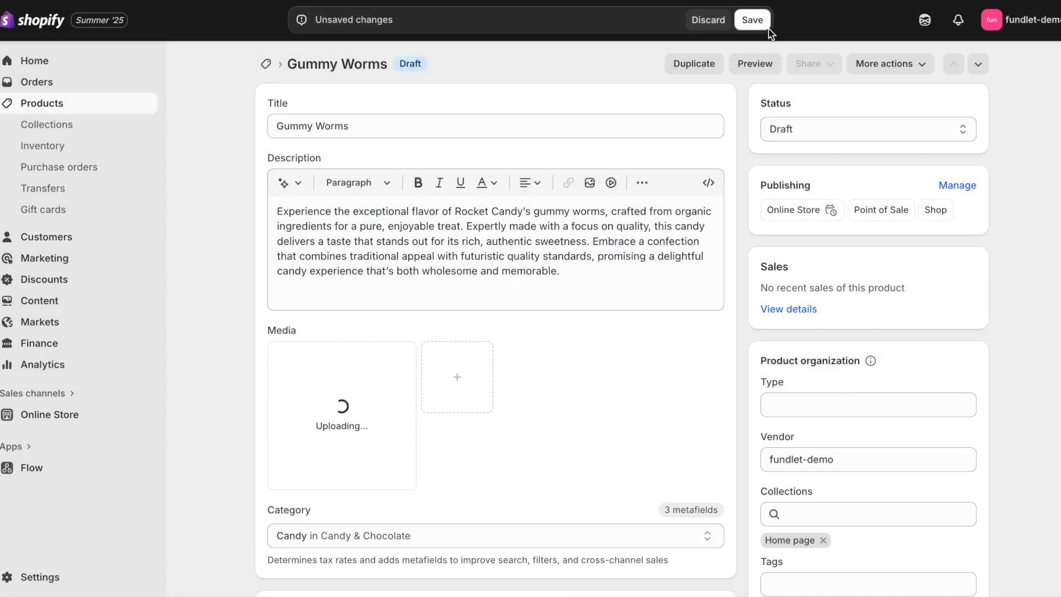
click(767, 21)
click(673, 338)
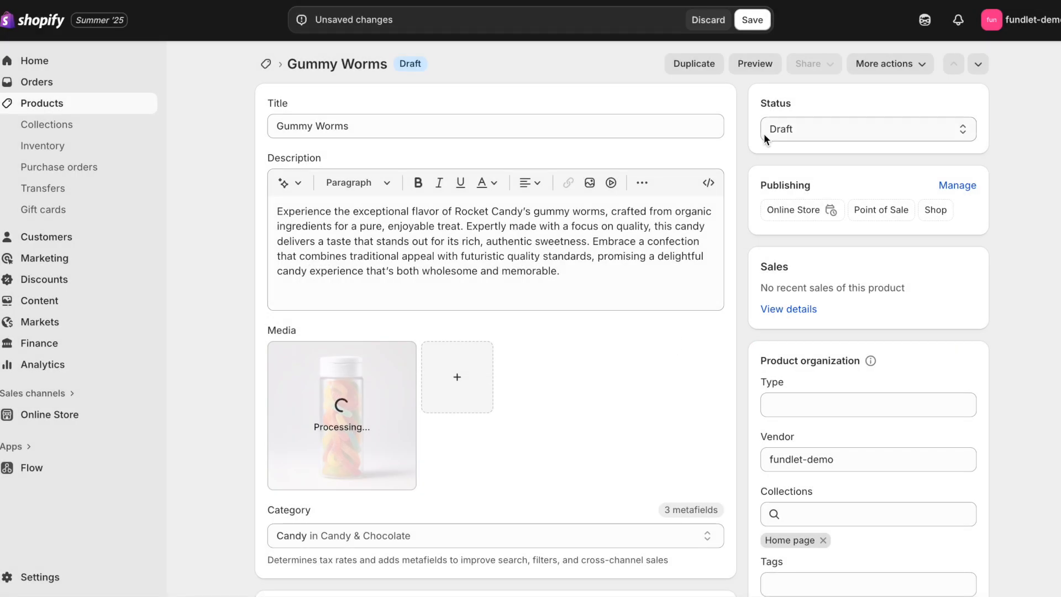
click(828, 136)
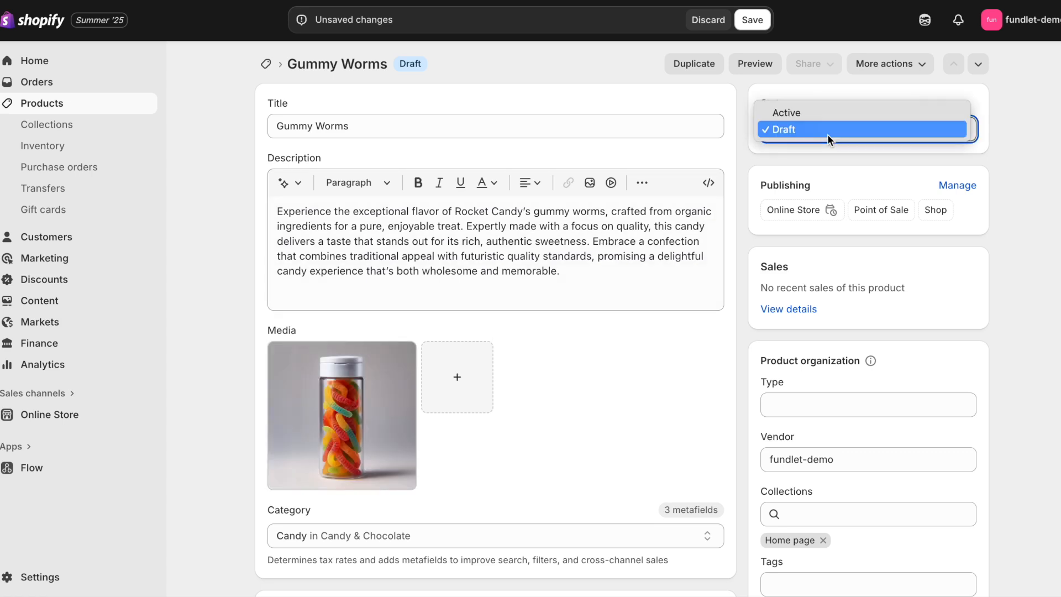
click(821, 111)
click(749, 21)
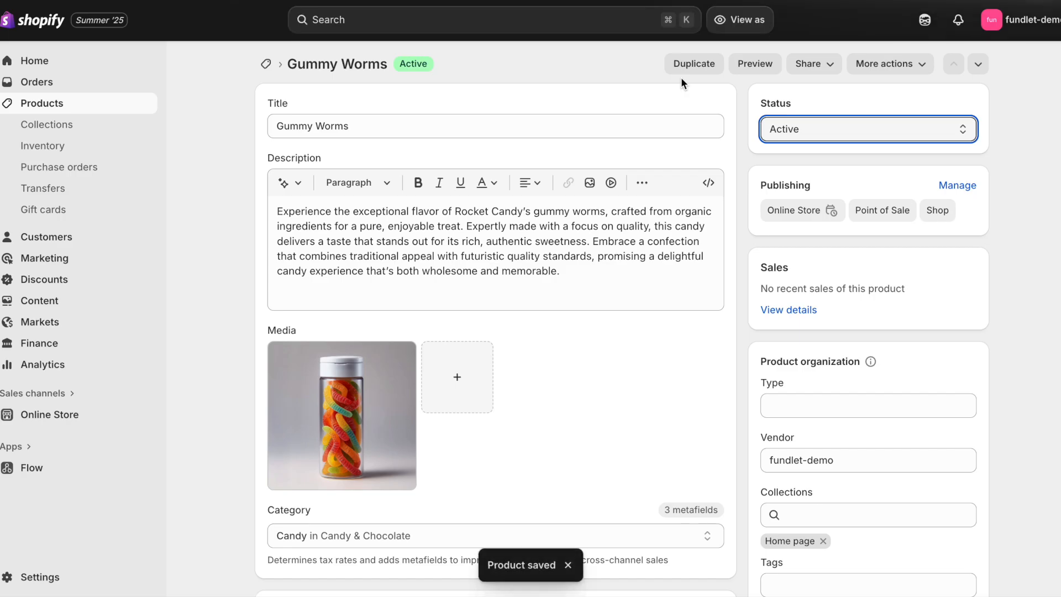
Step: Duplicate Gummy Worms as an active 'Hard Candy' product without its images
click(682, 68)
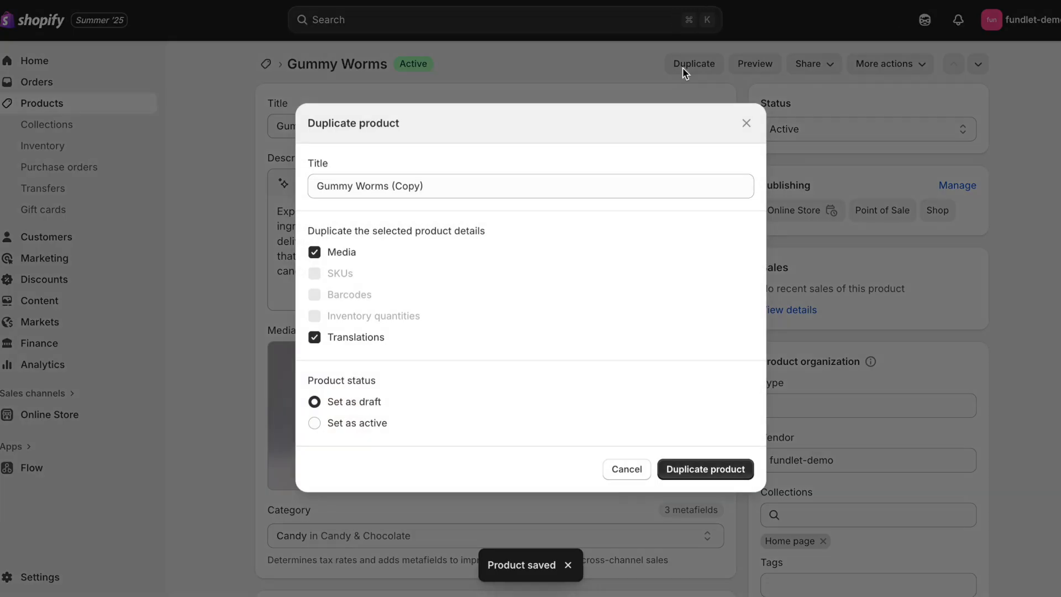
triple_click(556, 185)
text(Har)
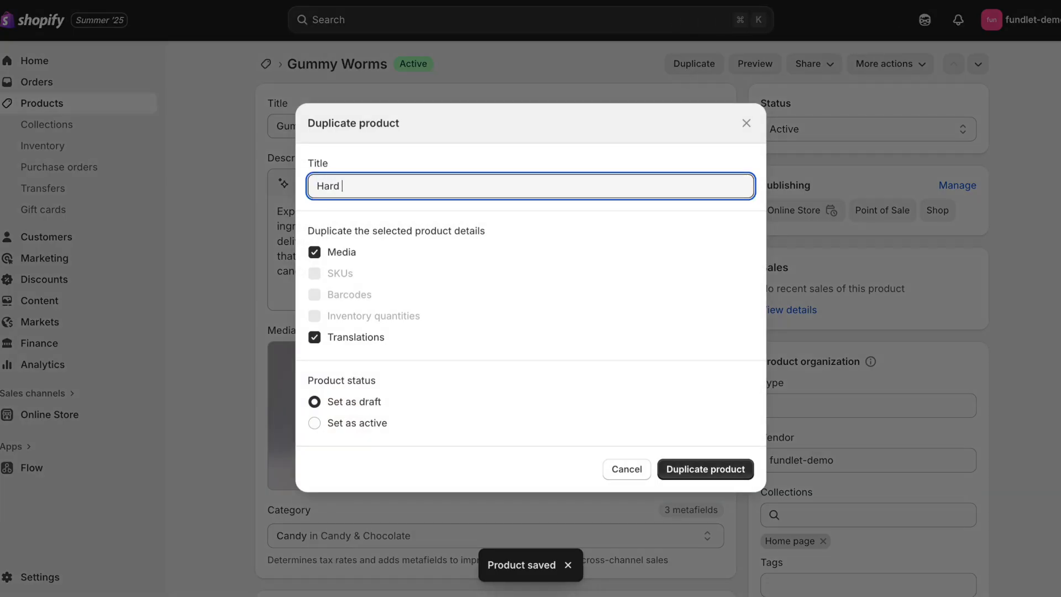
key(BackSpace)
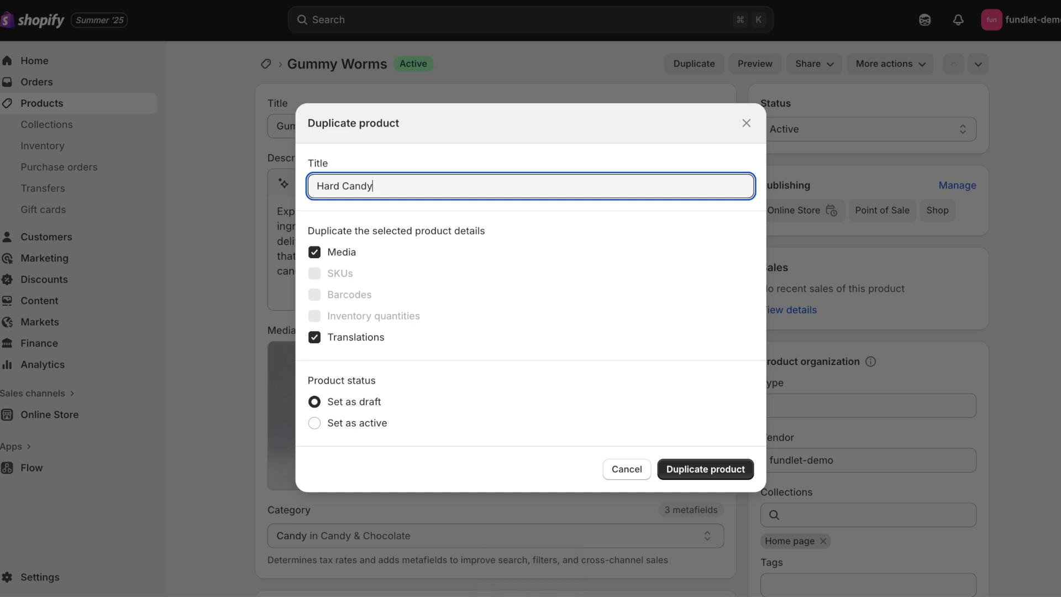
click(327, 250)
click(332, 423)
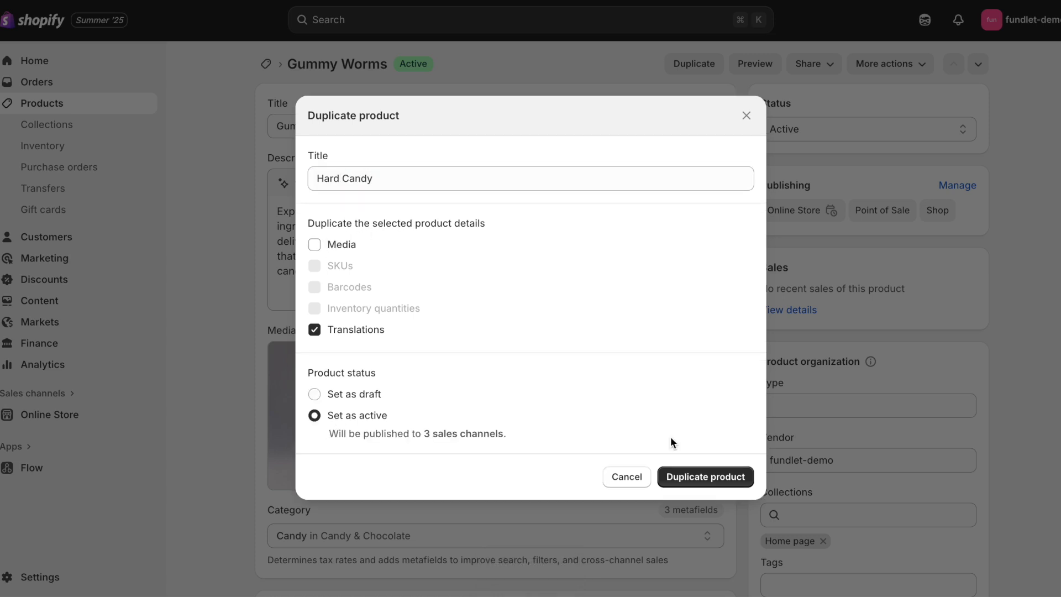
click(712, 470)
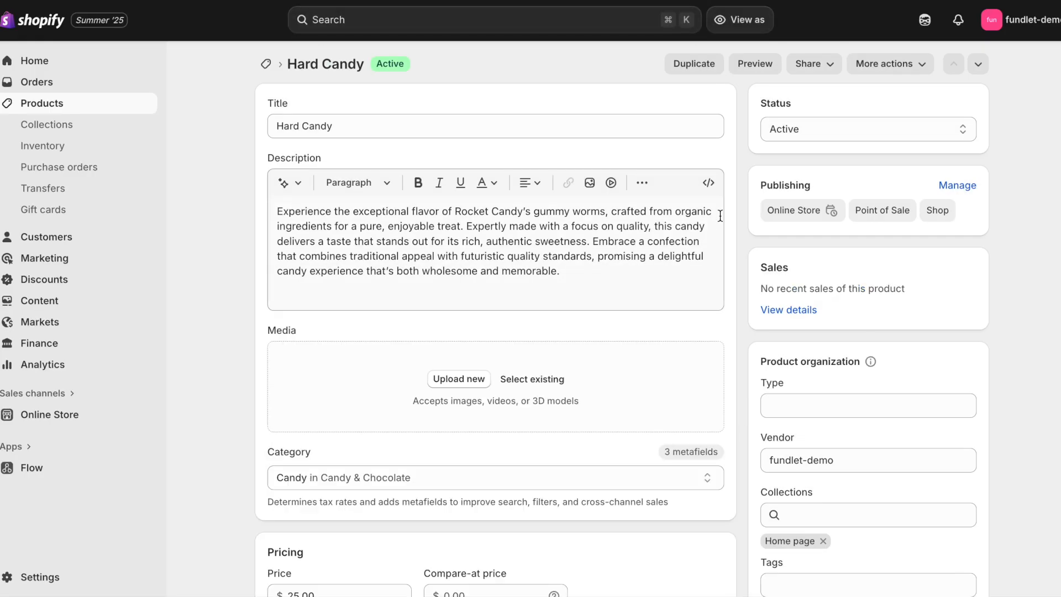
Step: Upload candy-hard-candy.png as the Hard Candy image
click(469, 379)
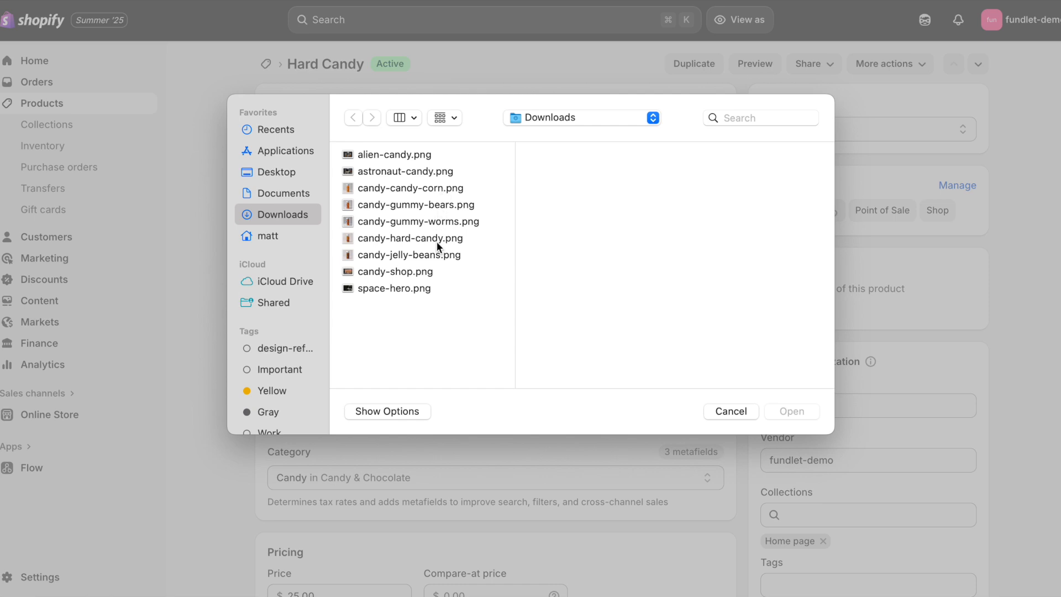
click(428, 221)
click(426, 230)
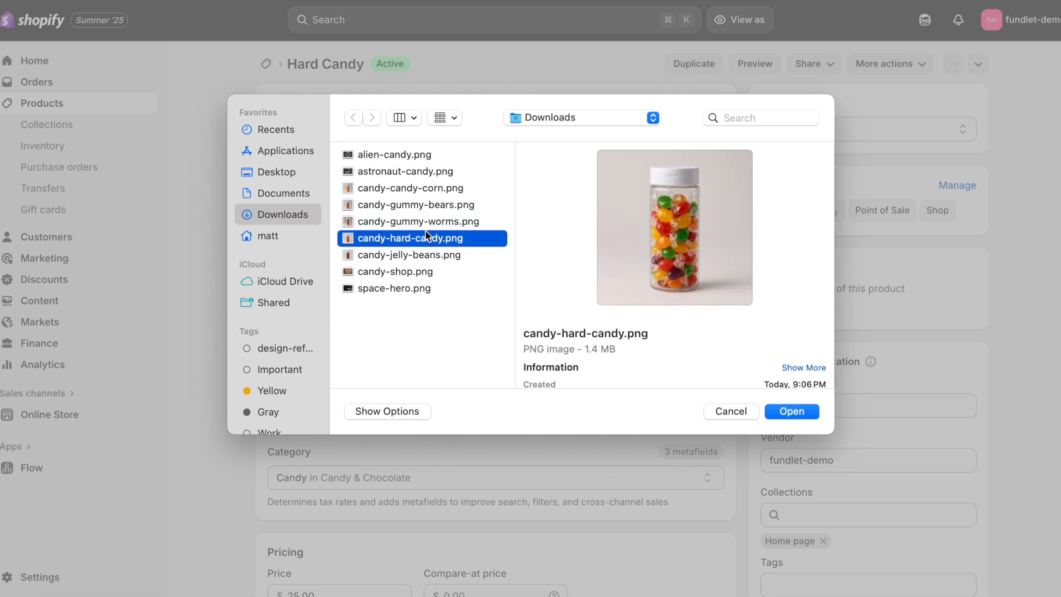
double_click(426, 237)
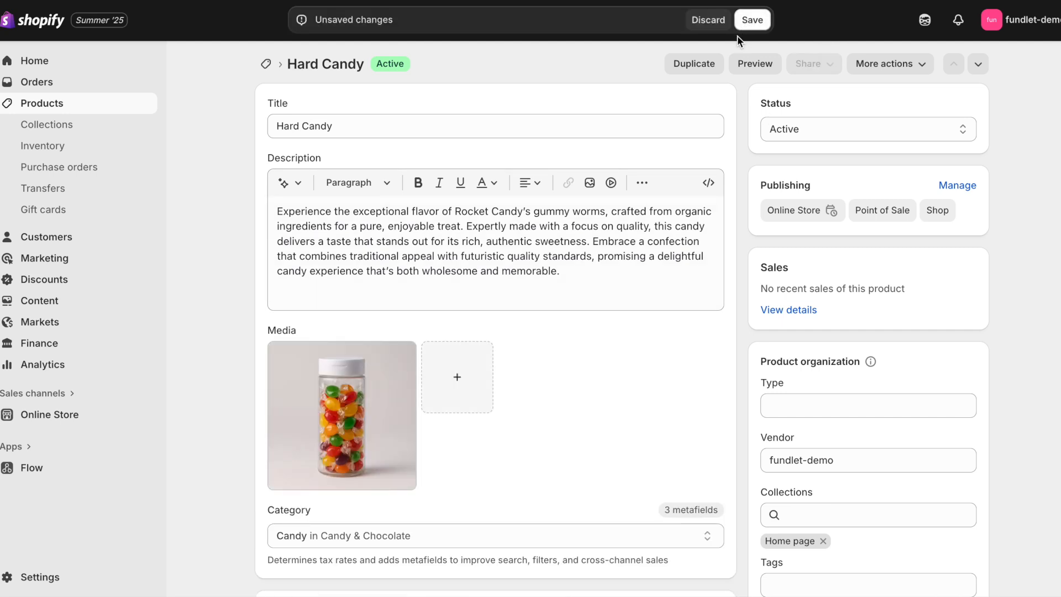
Step: Change the description to mention 'hard candy' and save the product
click(580, 209)
double_click(580, 209)
key(BackSpace)
key(BackSpace)
key(BackSpace)
key(BackSpace)
key(BackSpace)
key(BackSpace)
key(BackSpace)
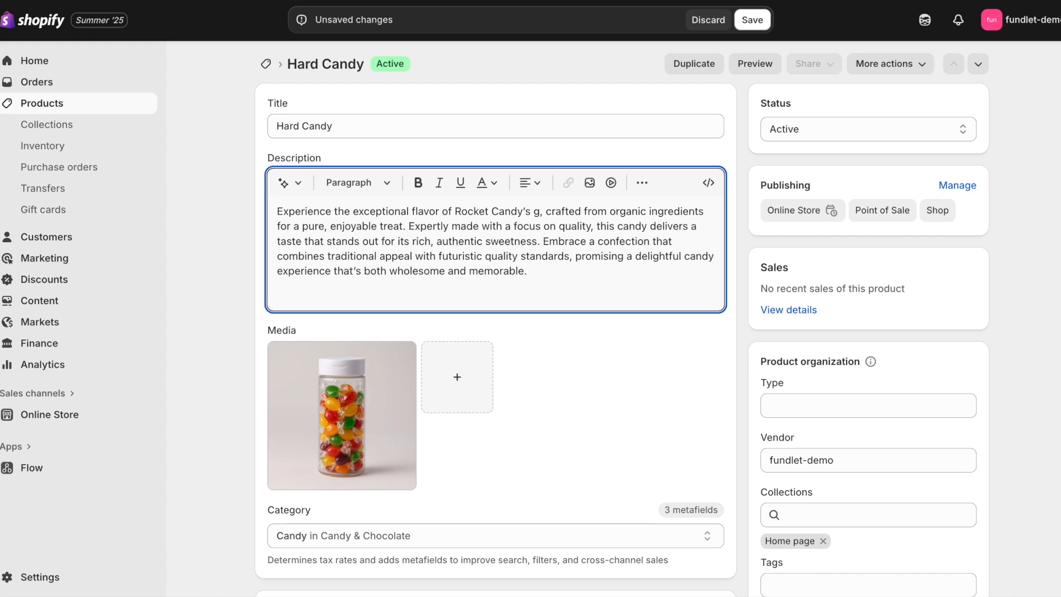
text(hard candy)
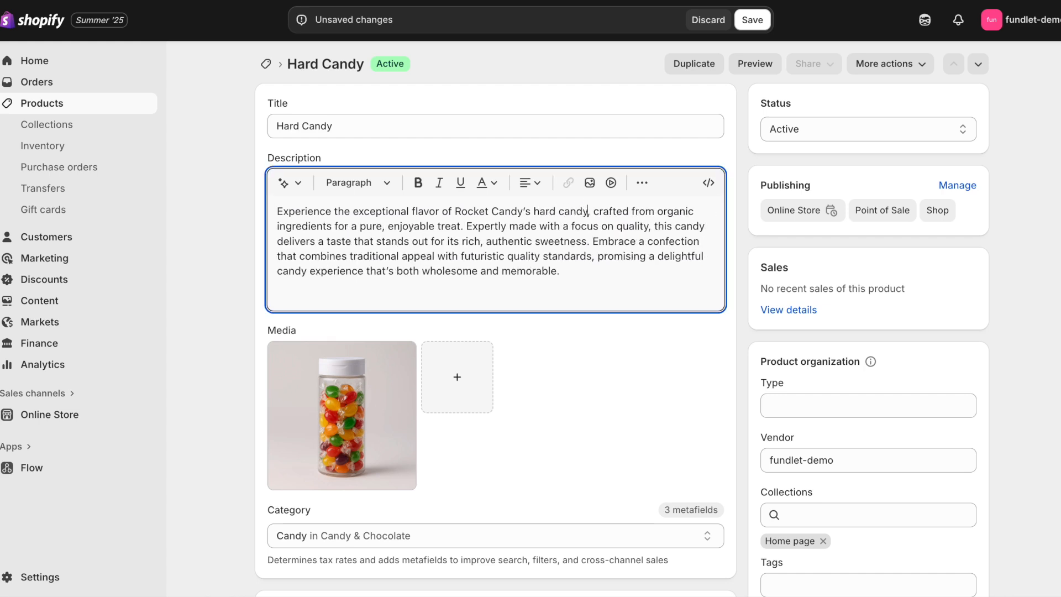
click(760, 15)
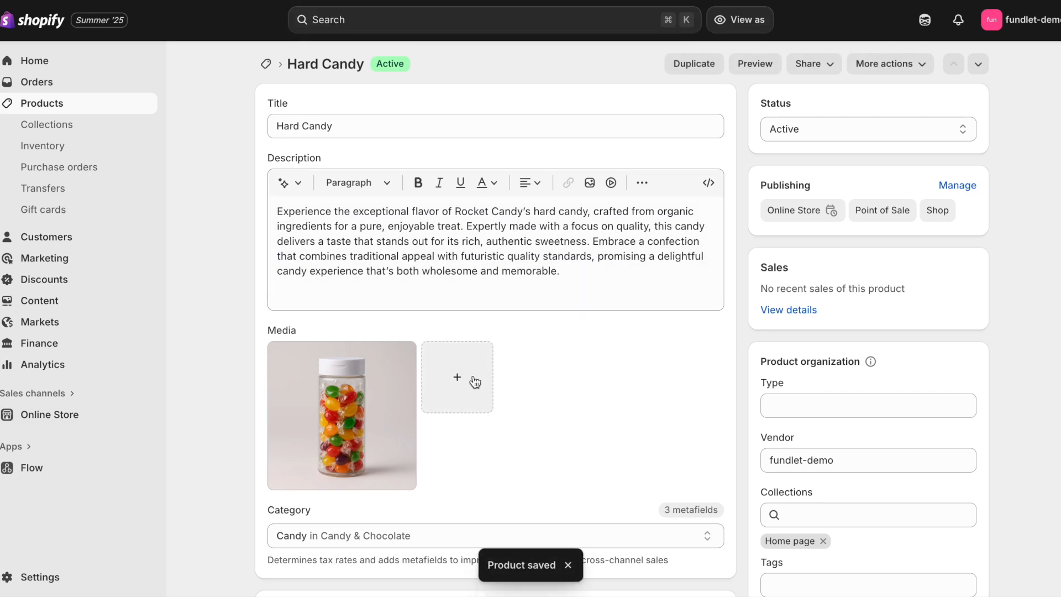
click(475, 381)
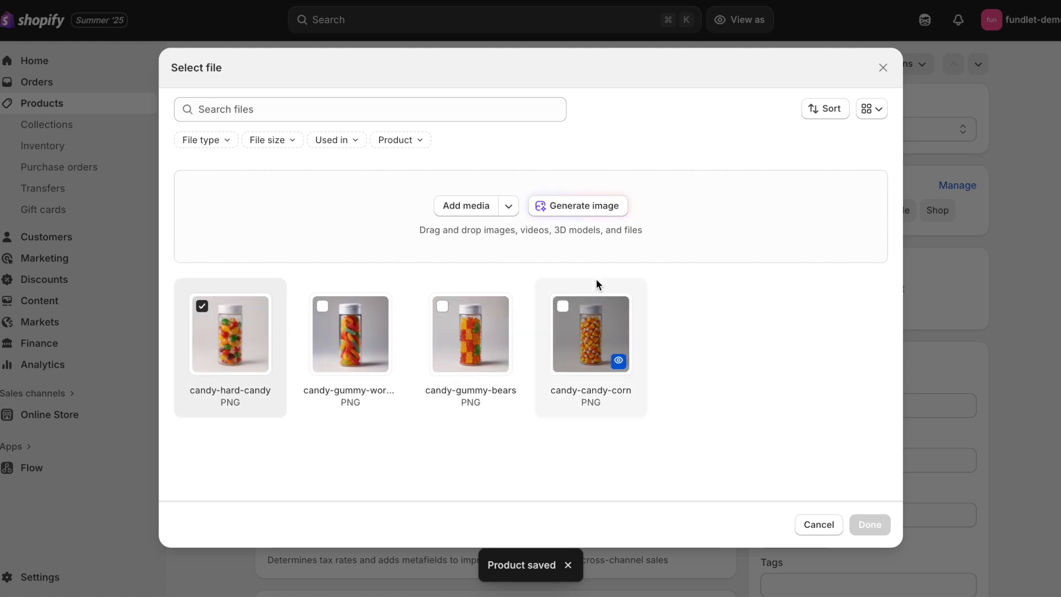
click(823, 524)
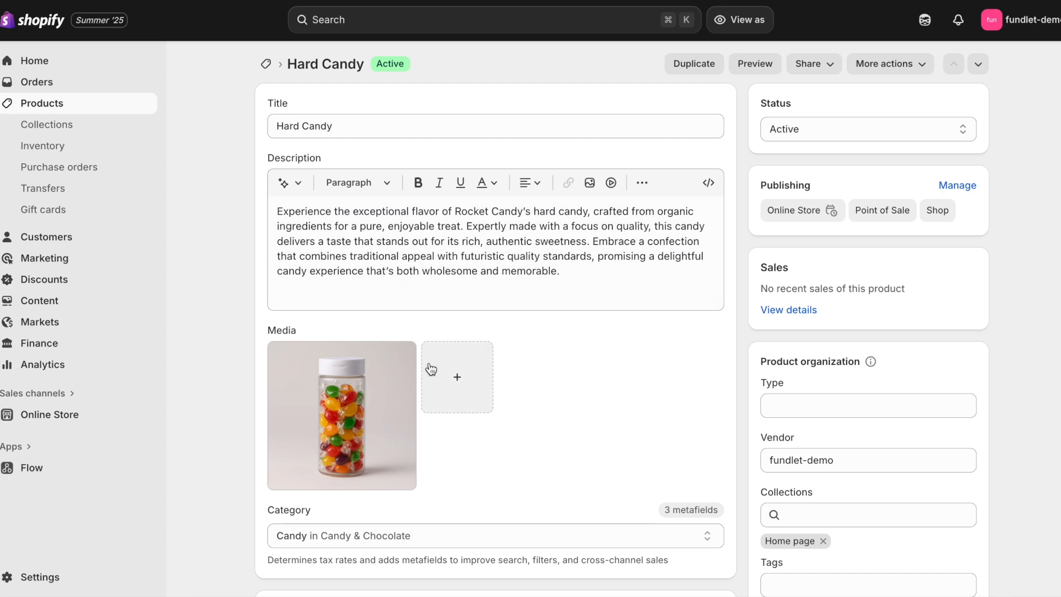
Step: Start a new collection titled 'Fundraisers'
click(56, 126)
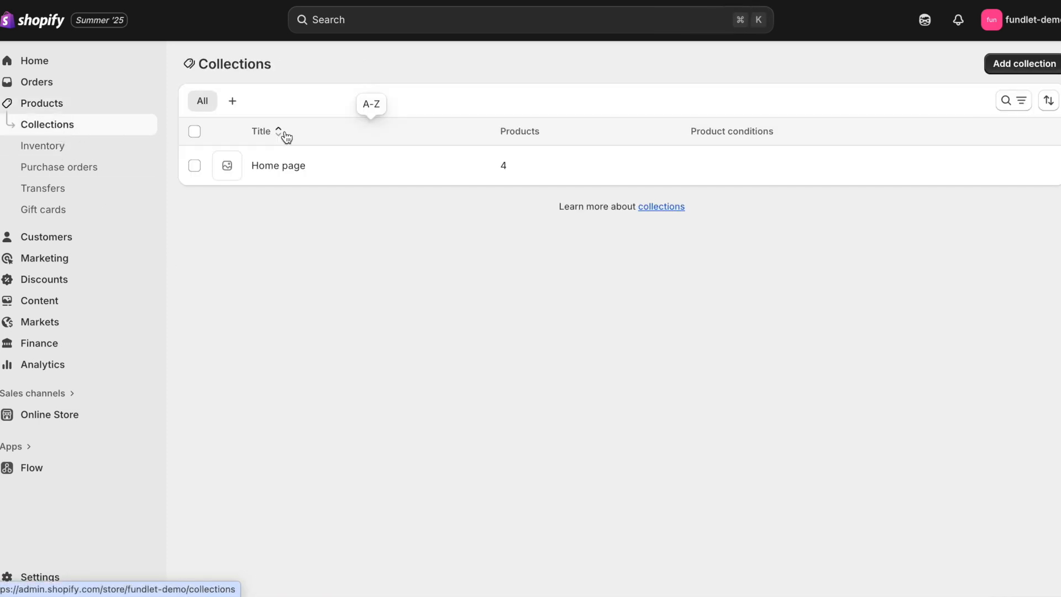
click(1019, 64)
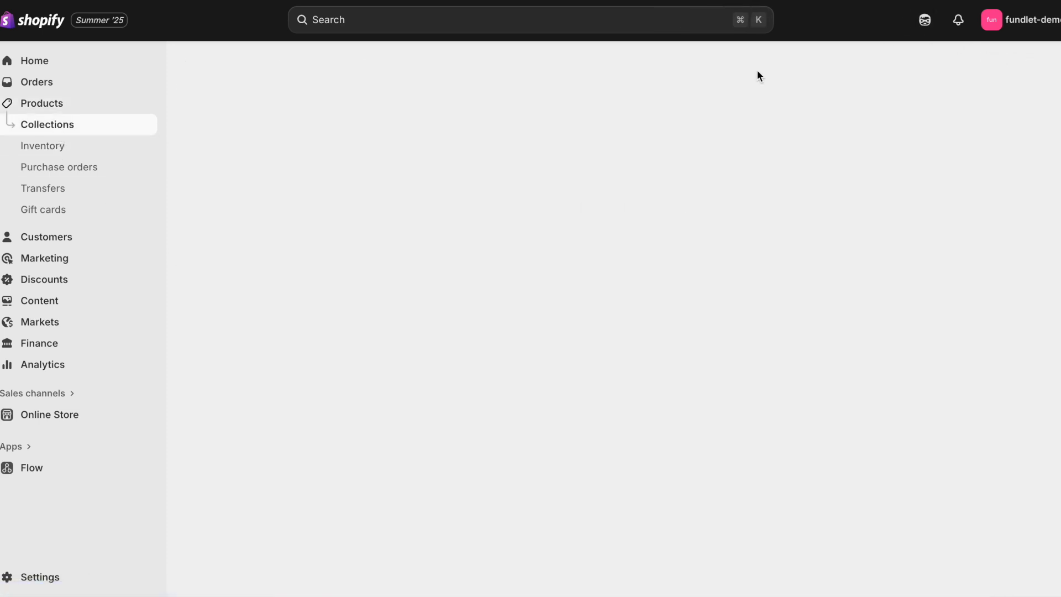
click(549, 123)
text(Fundraisers)
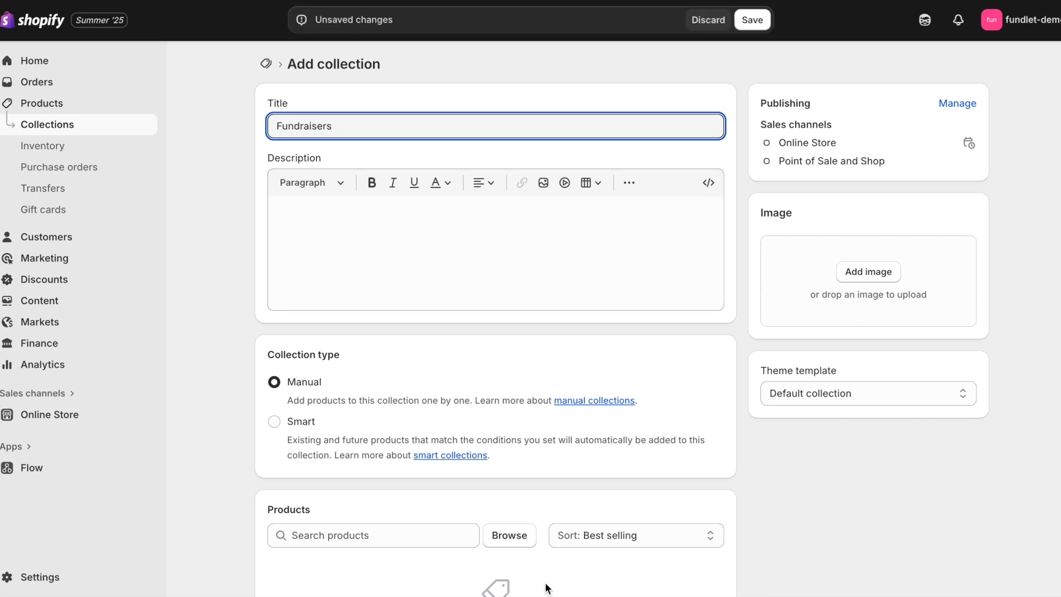
scroll(549, 490, down, 3)
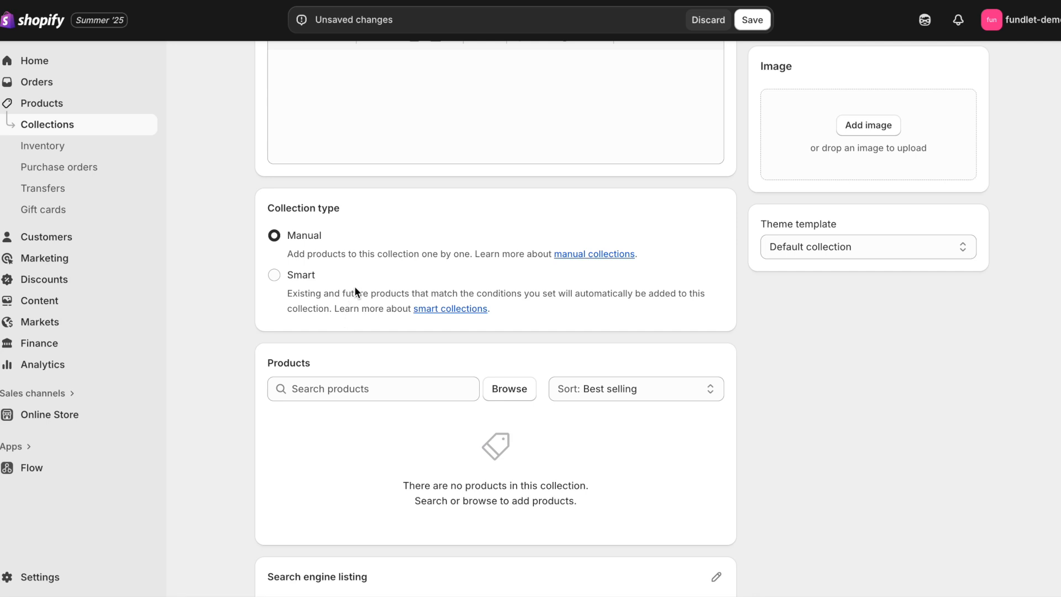
scroll(354, 201, down, 3)
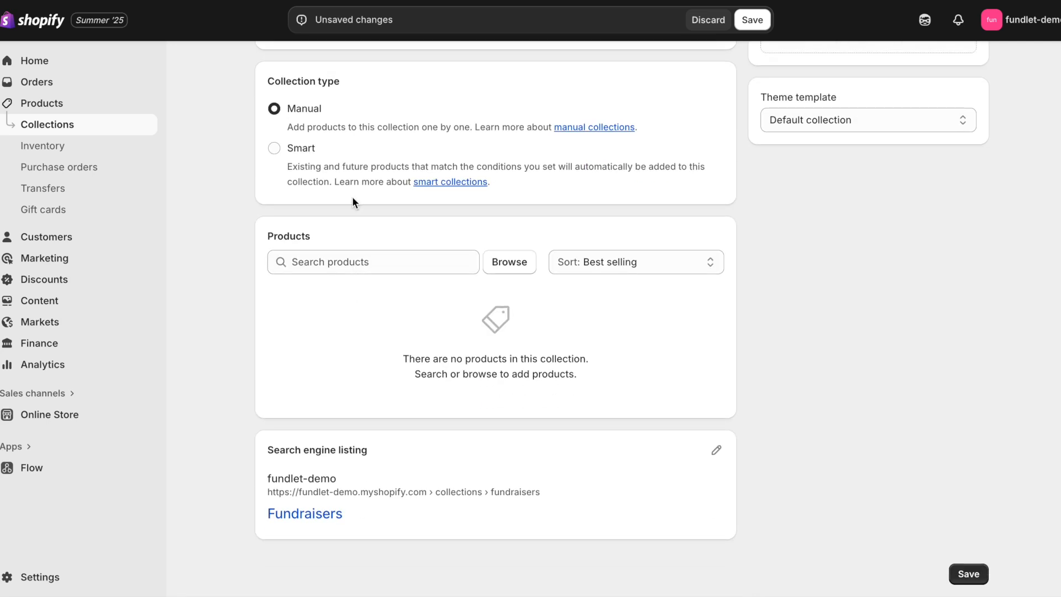
Step: Add Candy Corn, Gummy Bears, Gummy Worms and Hard Candy, then save the collection
click(505, 258)
click(314, 233)
click(313, 274)
click(315, 320)
click(314, 364)
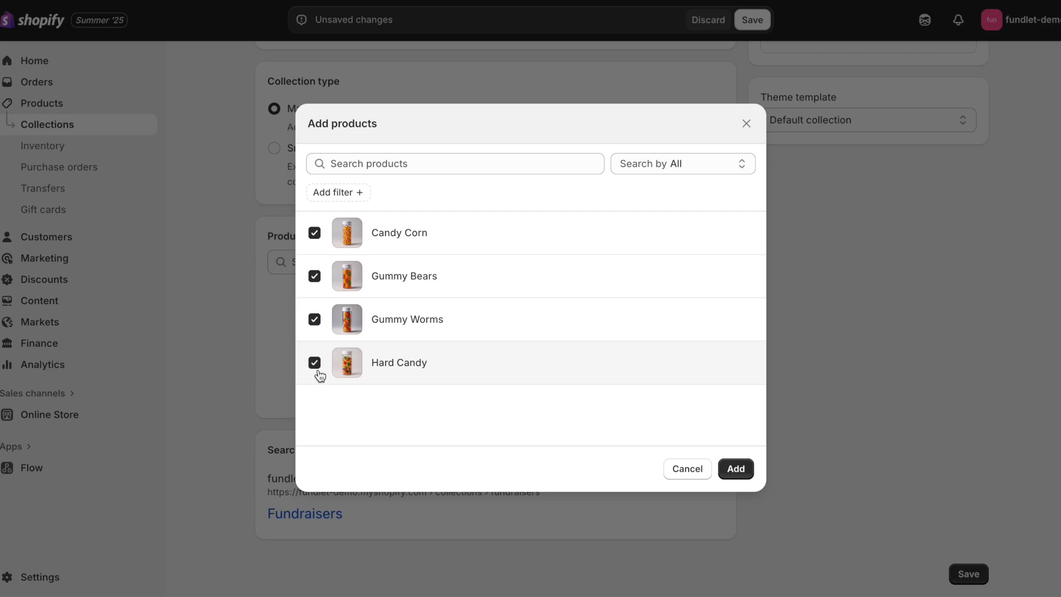
click(746, 476)
click(765, 27)
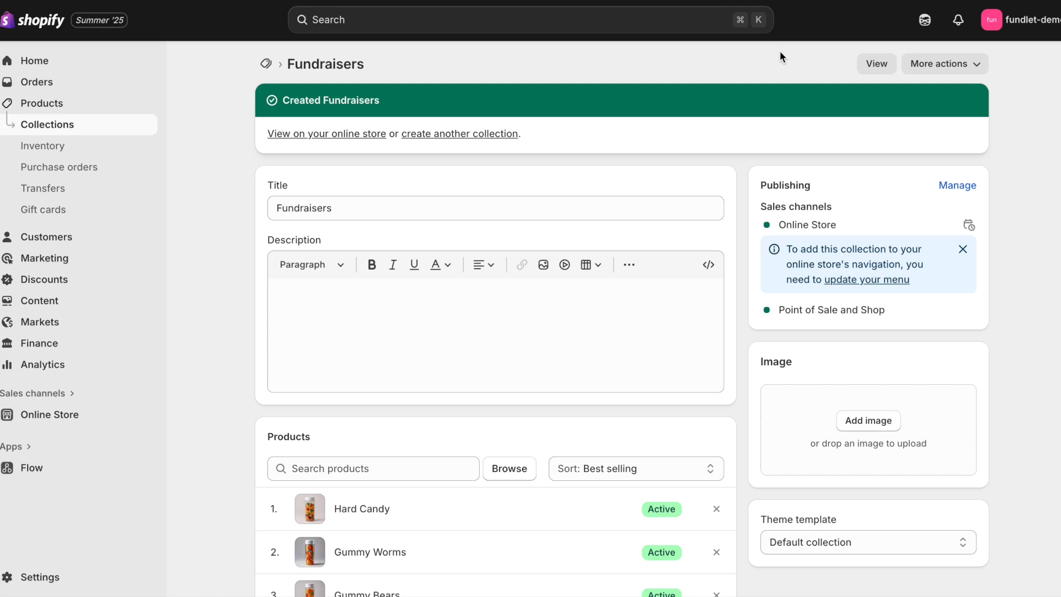
Step: View the live online store, then return to the admin collection page
click(144, 415)
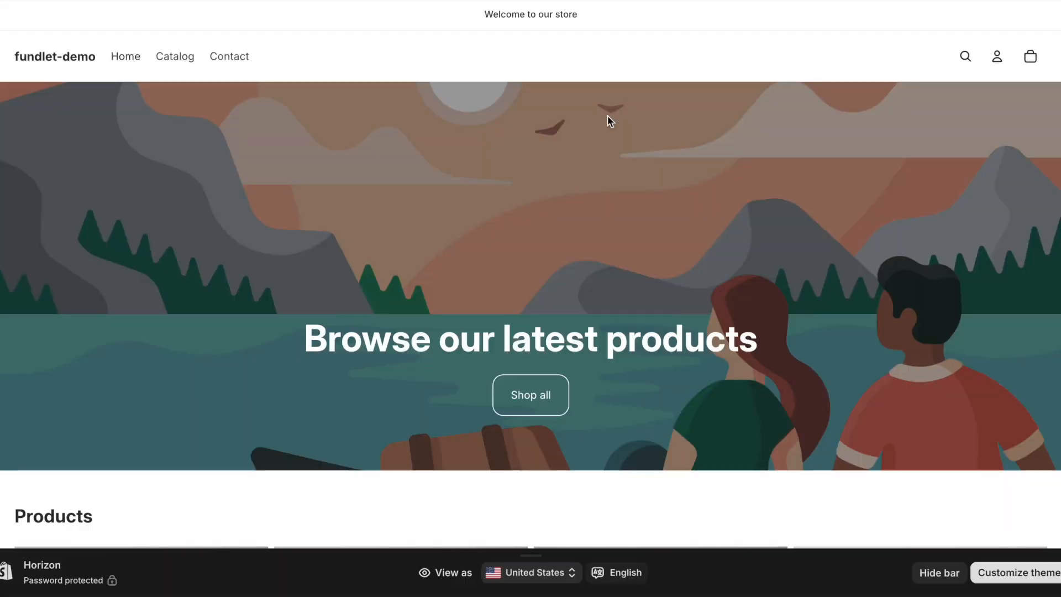
scroll(608, 119, down, 8)
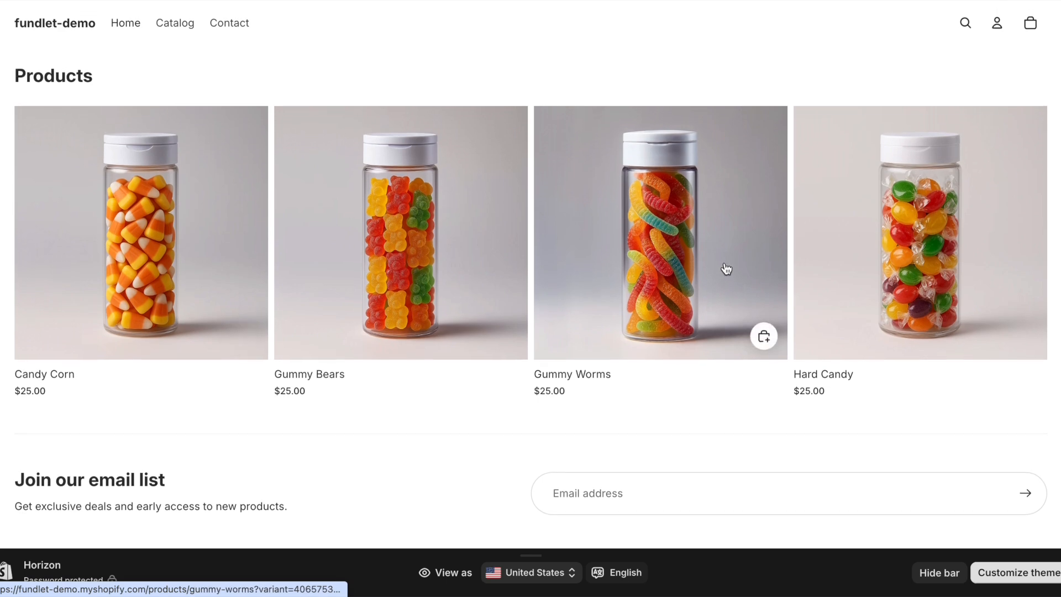
scroll(726, 269, up, 3)
scroll(727, 269, up, 5)
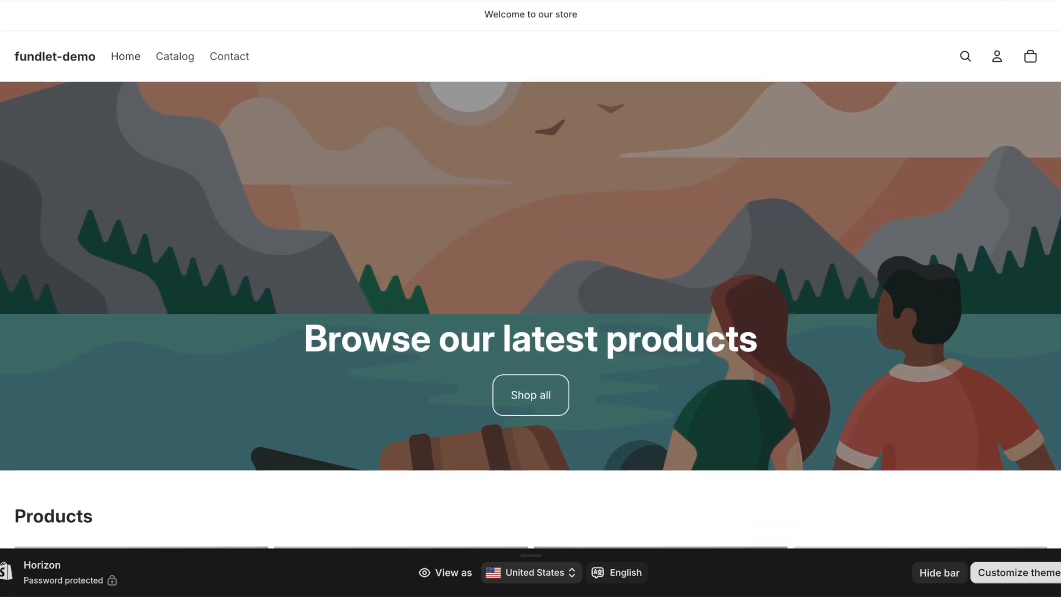
key(ctrl+w)
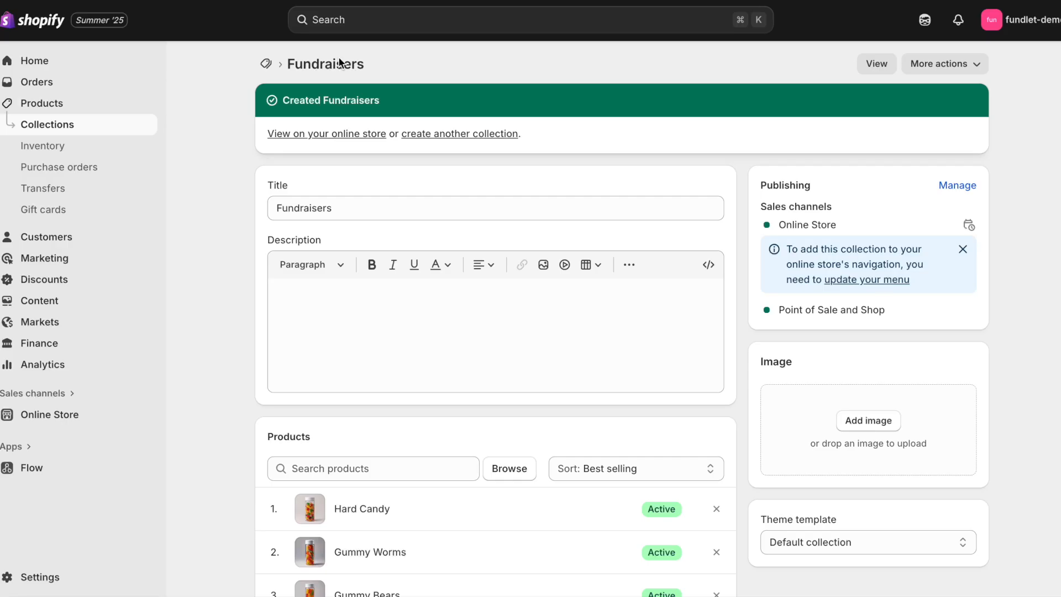
Step: In the Horizon theme editor, set the Hero media to uploaded space-hero.png, save and exit
click(61, 415)
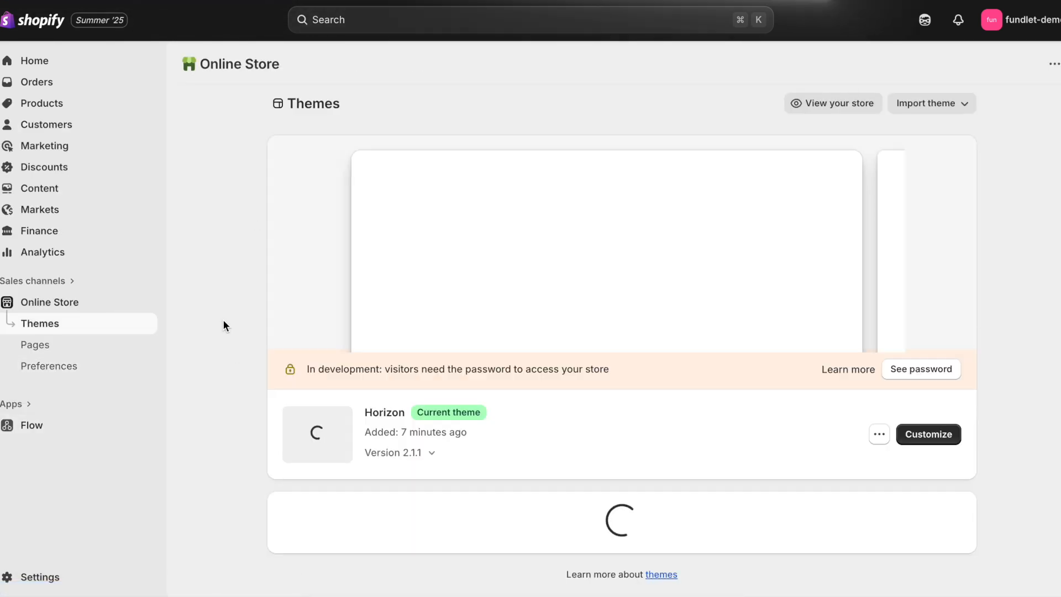
click(946, 435)
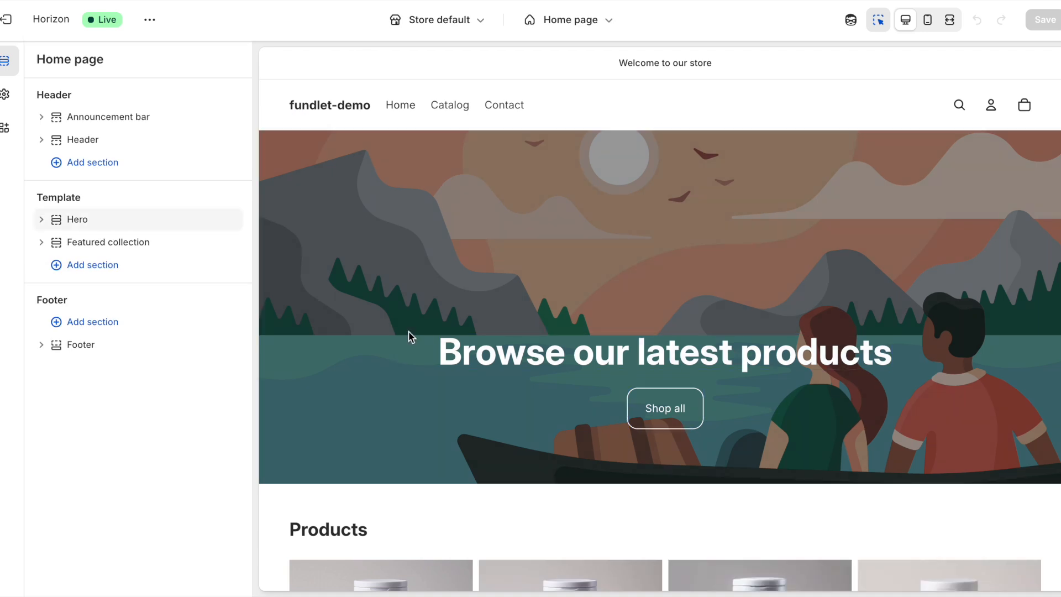
click(407, 333)
click(174, 185)
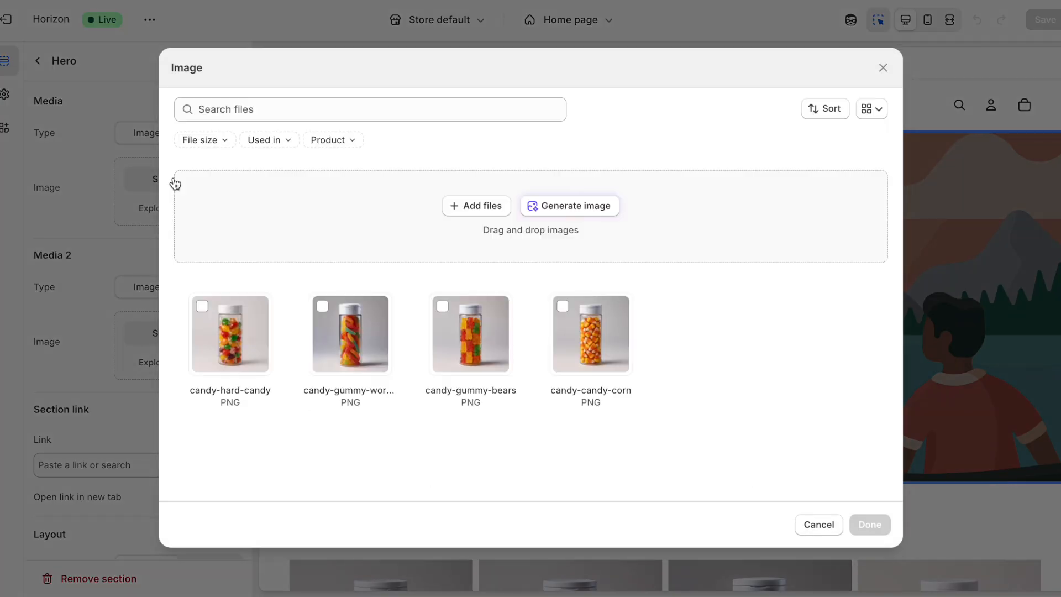
click(481, 206)
double_click(400, 288)
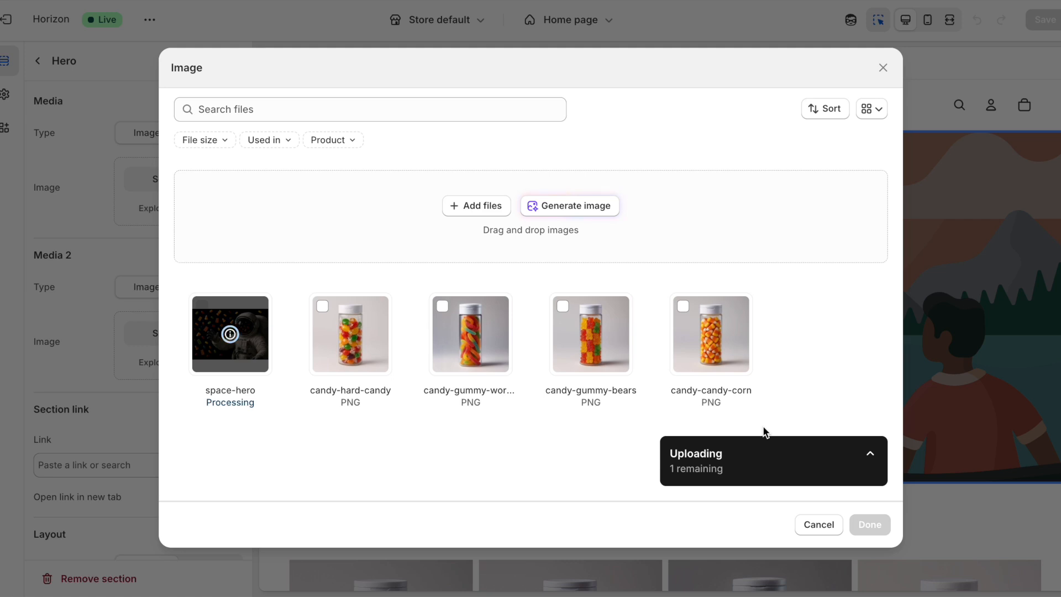
click(867, 524)
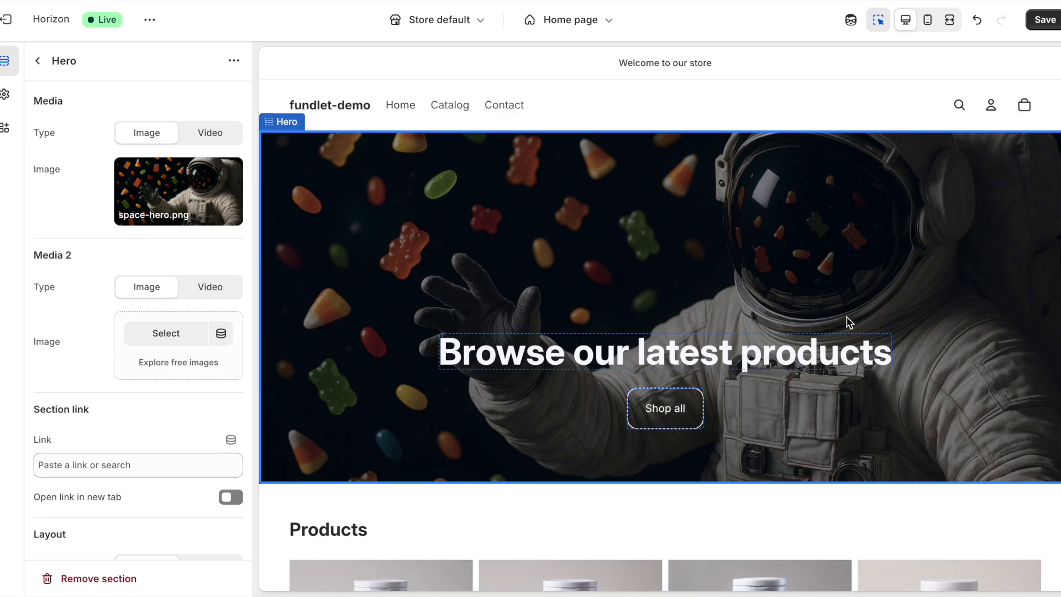
click(1044, 19)
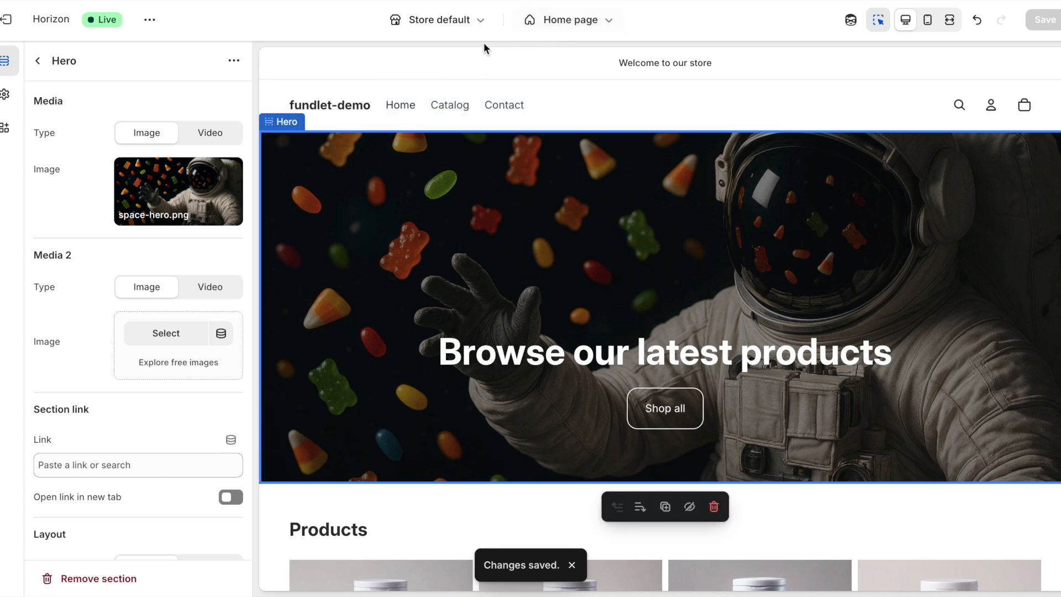
click(8, 20)
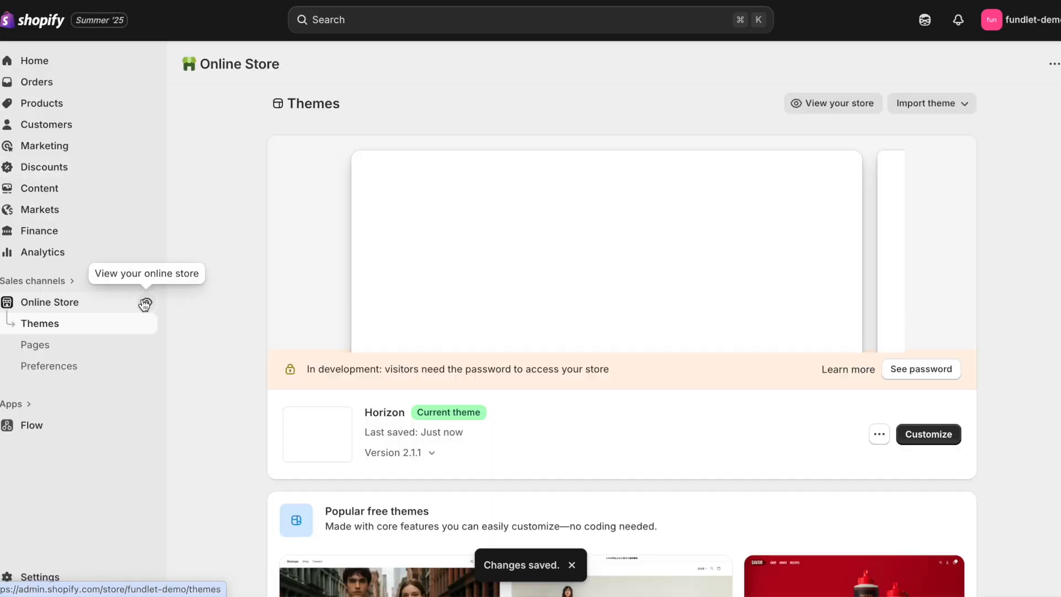
Step: Browse the live store's Home, Catalog and Contact pages to check the new hero
click(144, 301)
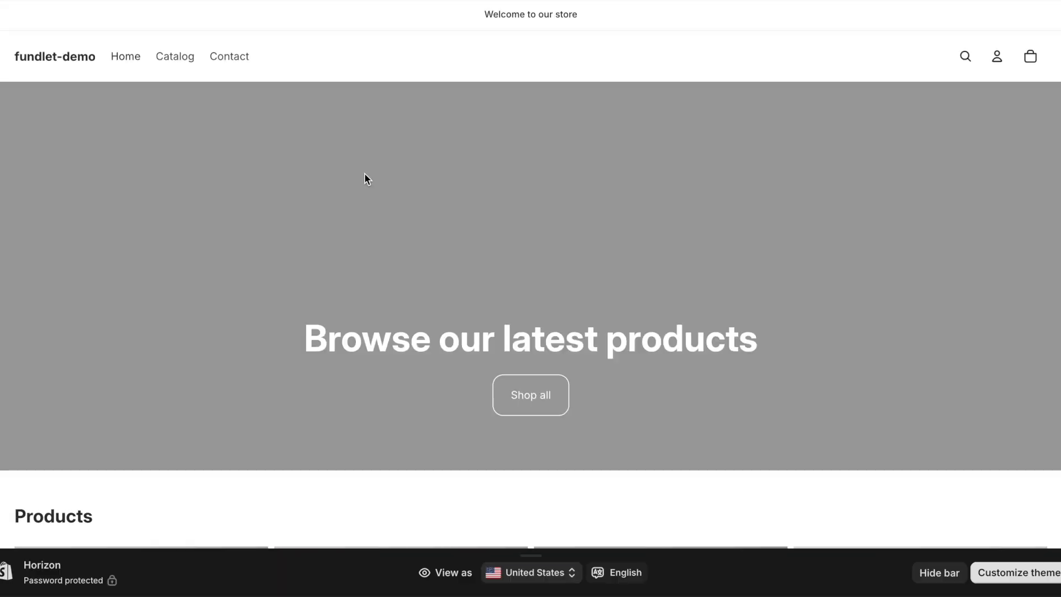
scroll(366, 175, down, 8)
scroll(331, 138, up, 8)
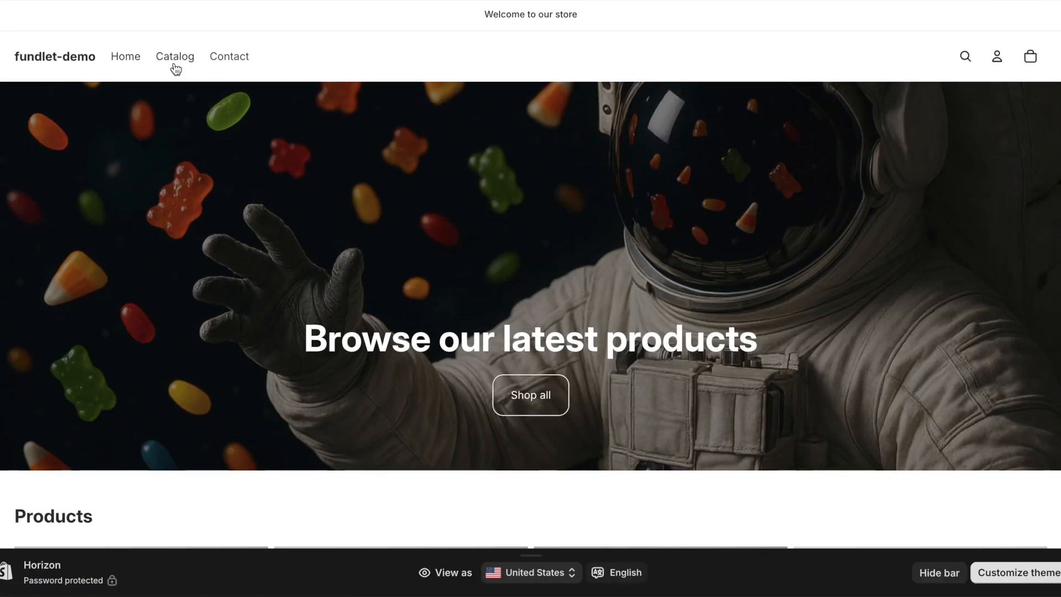
click(178, 64)
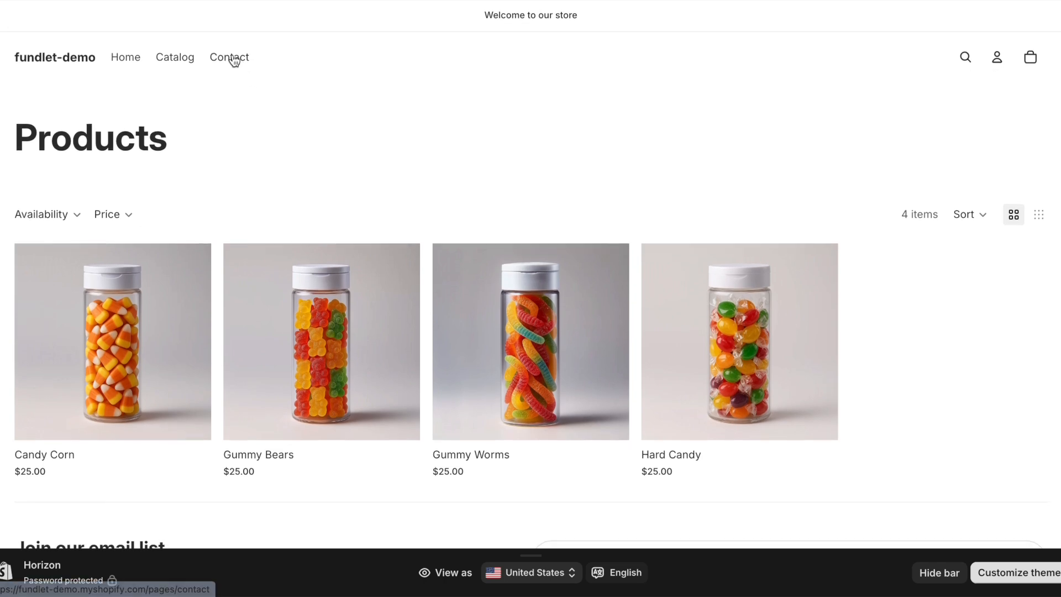
click(232, 63)
click(121, 56)
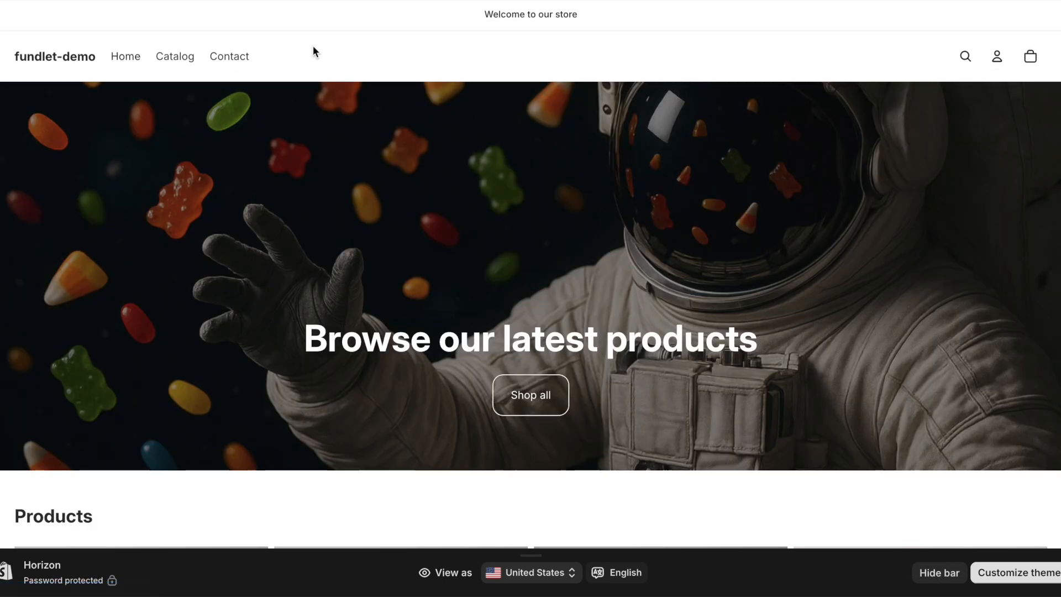
scroll(347, 165, down, 8)
scroll(346, 164, up, 8)
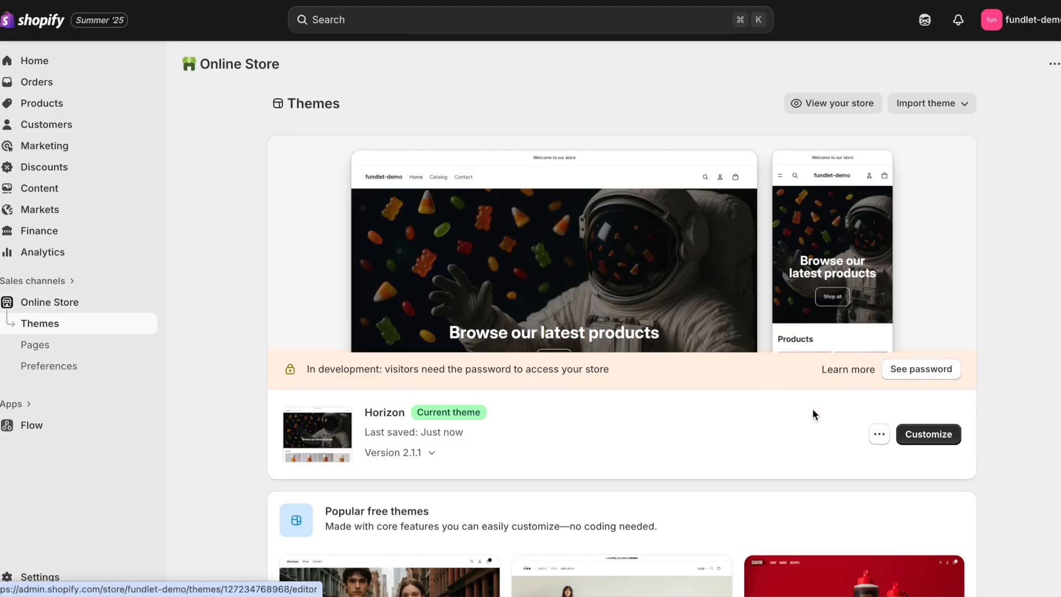
Step: Open the Horizon theme editor on the Default product template
click(948, 439)
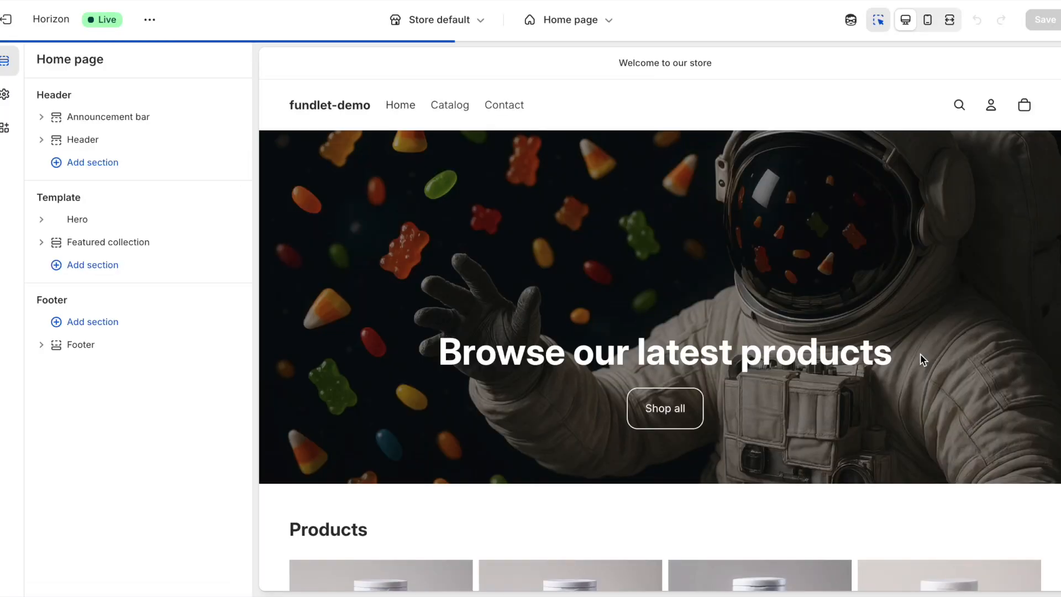
mouse_move(154, 149)
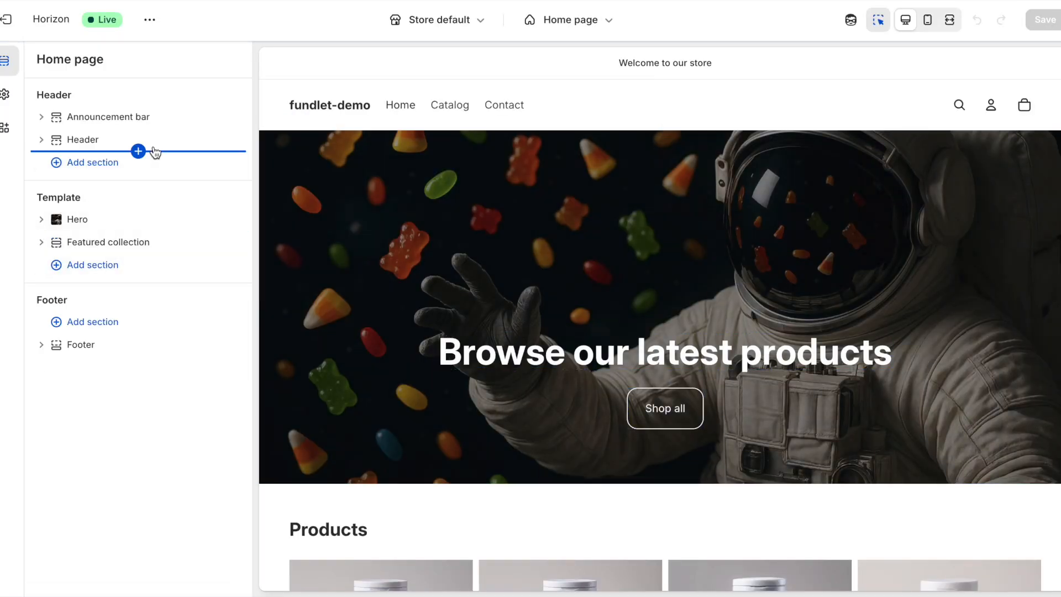
click(556, 21)
click(544, 109)
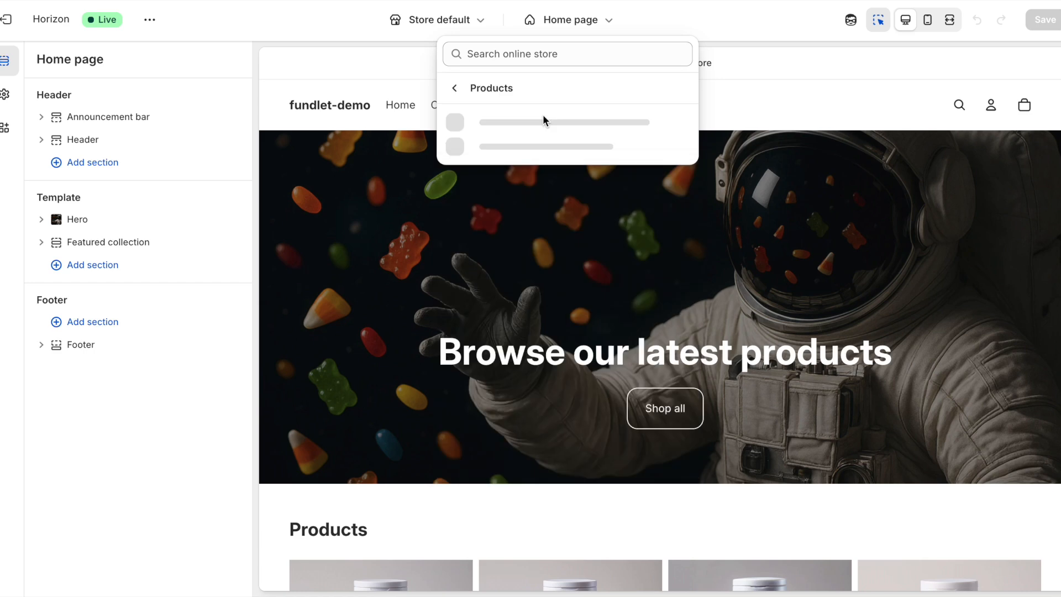
click(541, 121)
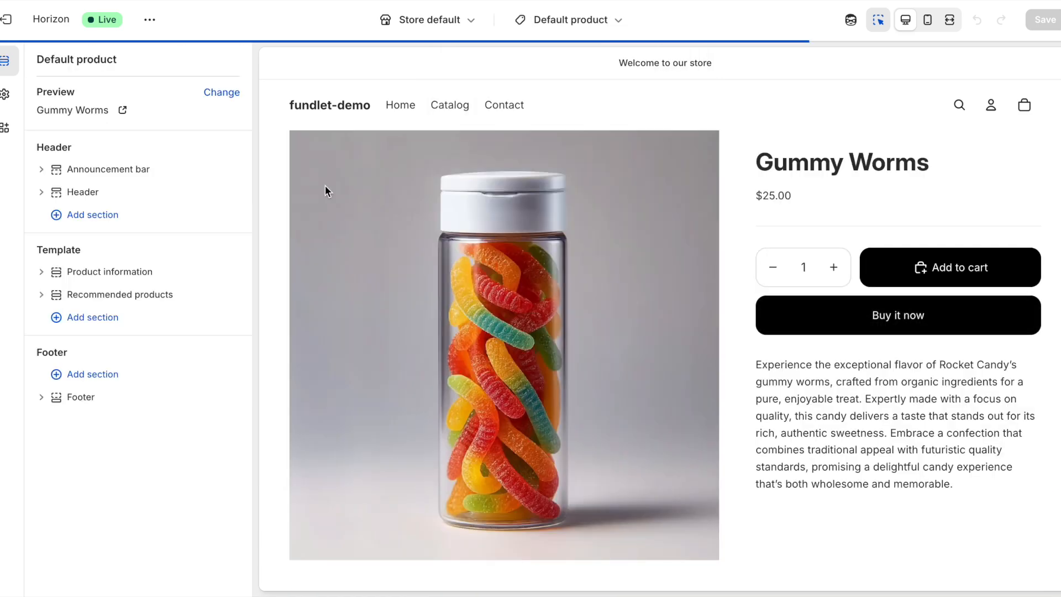
Step: Hide the accelerated checkout Buy it now button on the product template and save
click(41, 272)
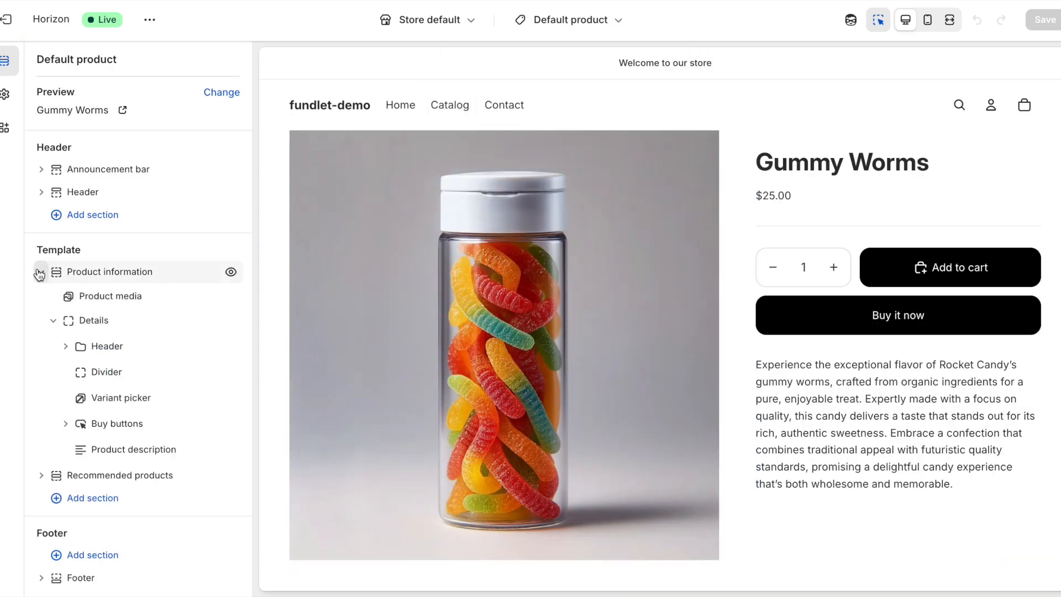
click(67, 423)
click(231, 496)
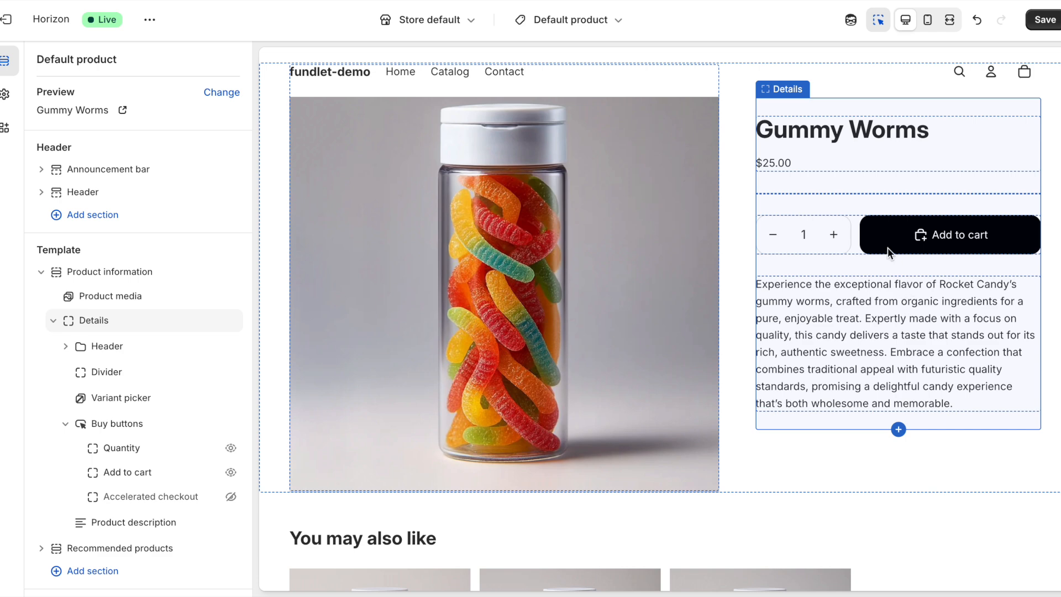
click(1044, 20)
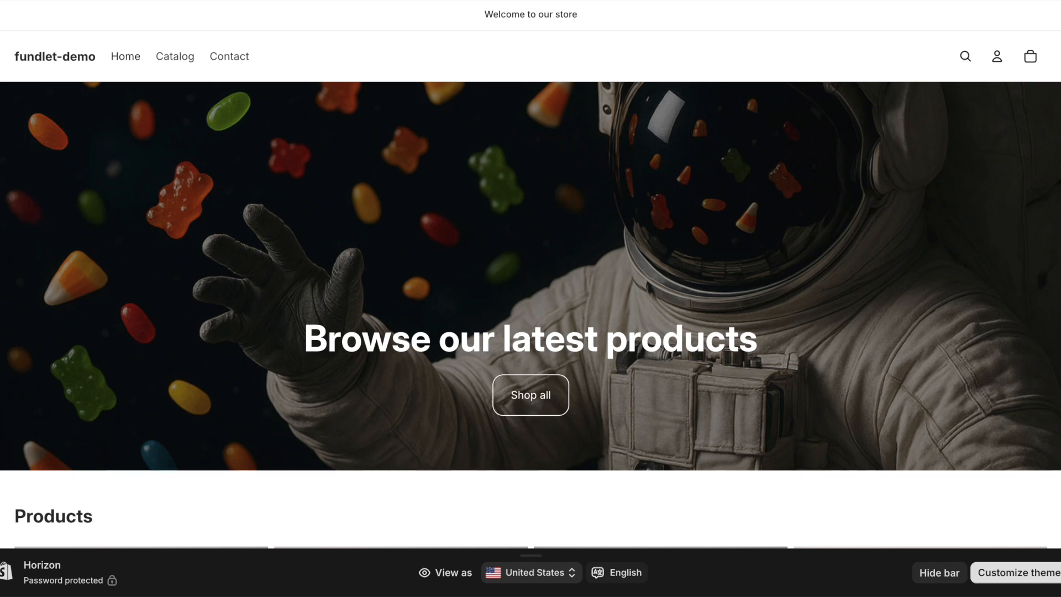
Step: Check the empty cart in the preview, then return to the Themes page
click(1031, 57)
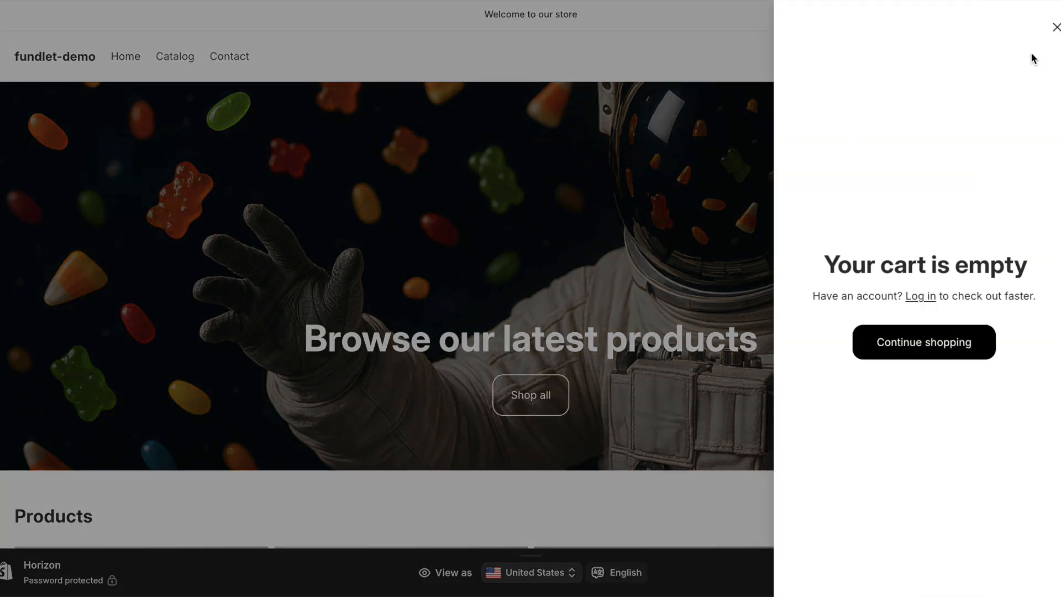
click(1056, 25)
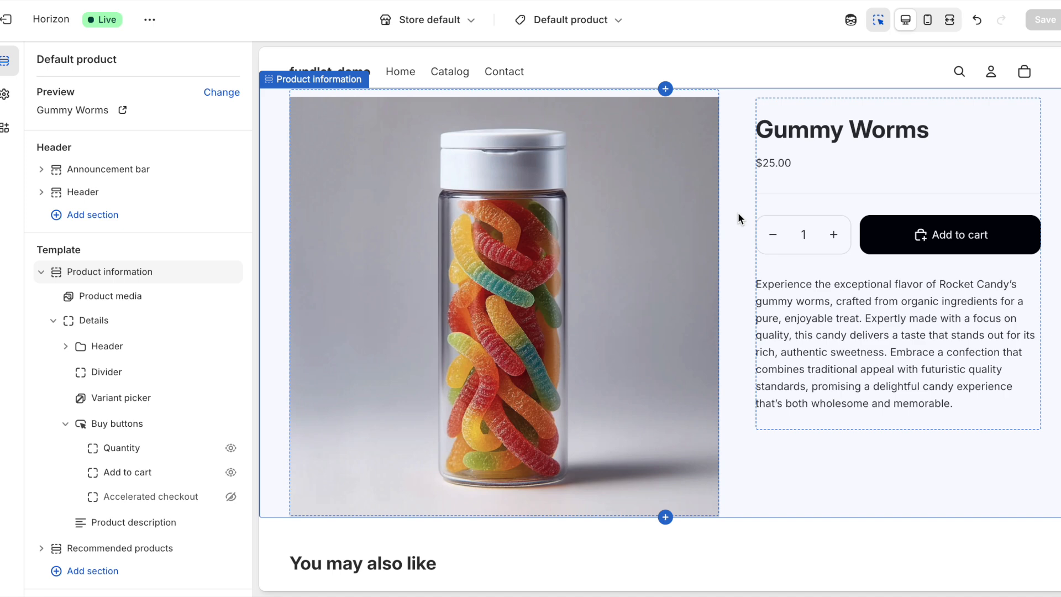
scroll(778, 92, up, 1)
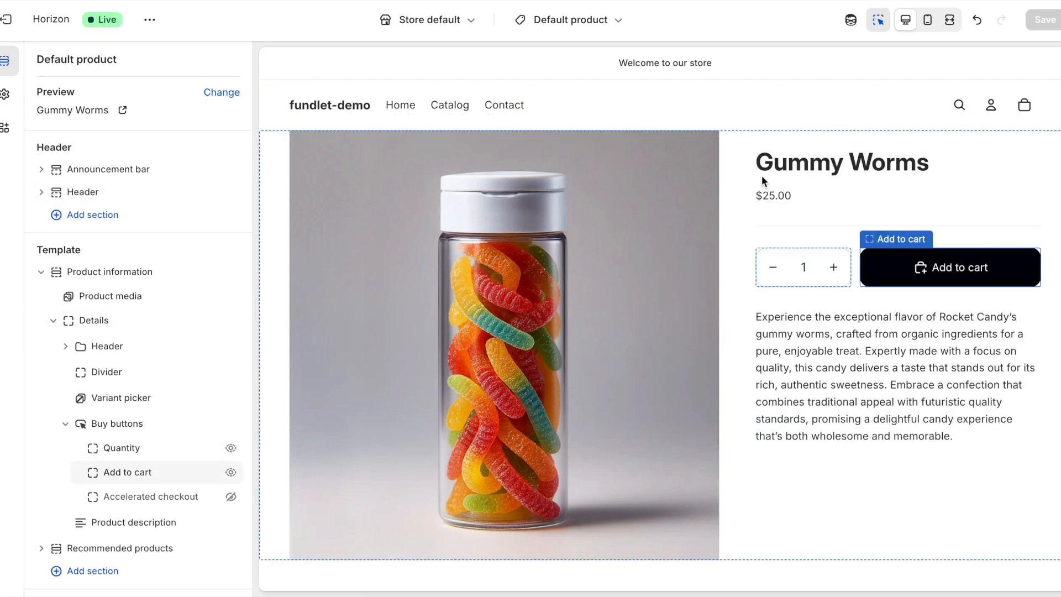
click(5, 19)
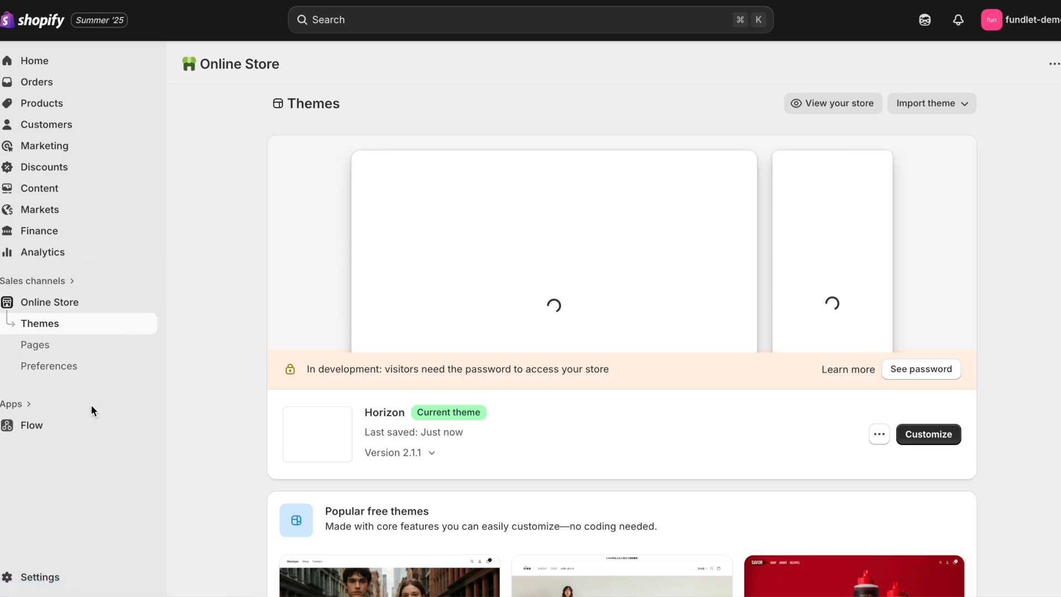
Step: Search the App Store for 'fundlet', open the Fundlet Fundraiser listing and start installing it
click(31, 406)
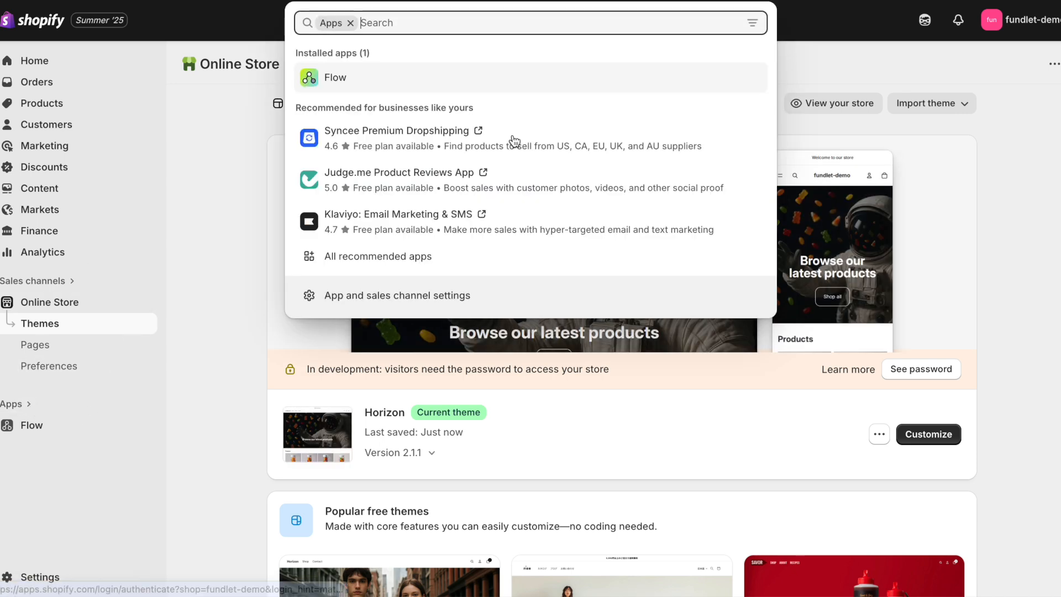
text(fundlet)
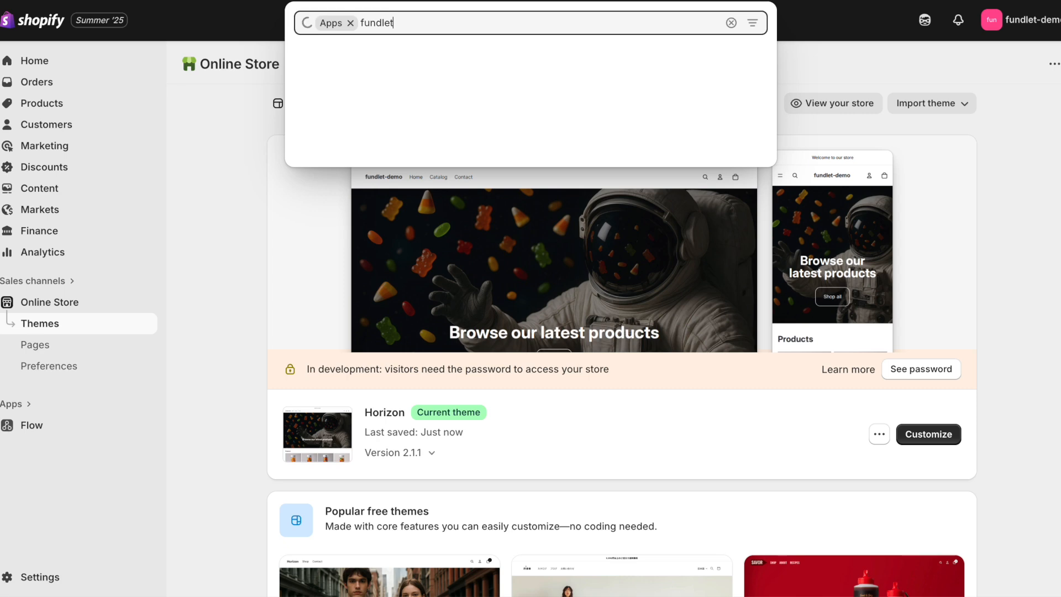
click(431, 146)
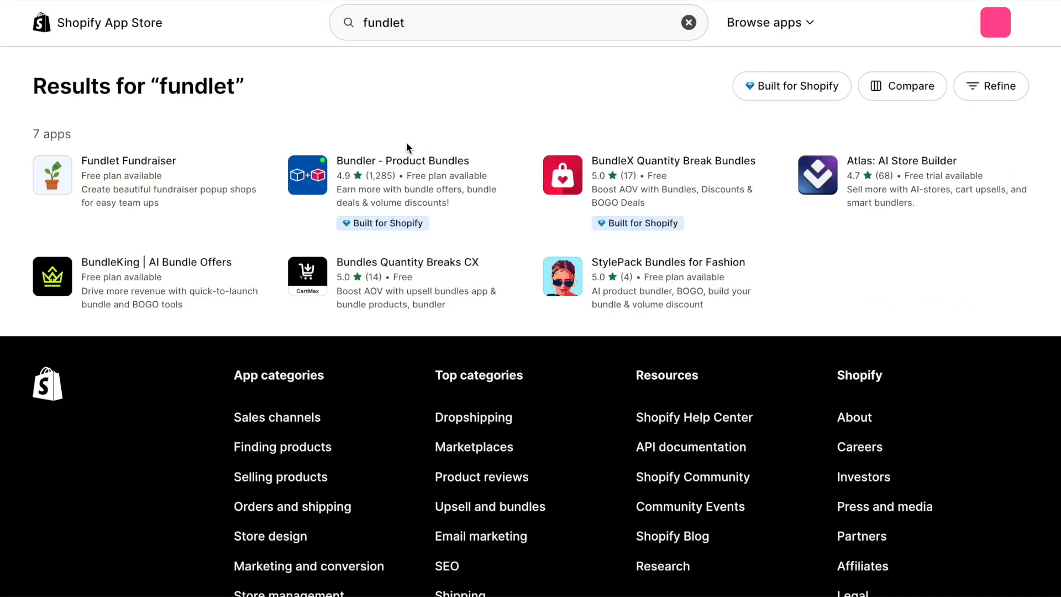
click(51, 186)
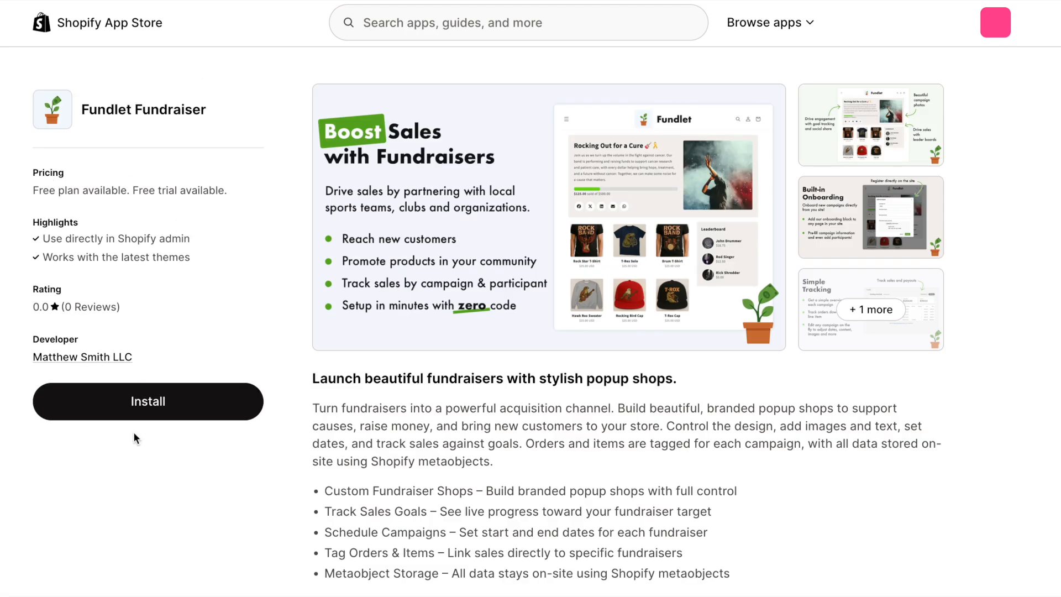
click(139, 406)
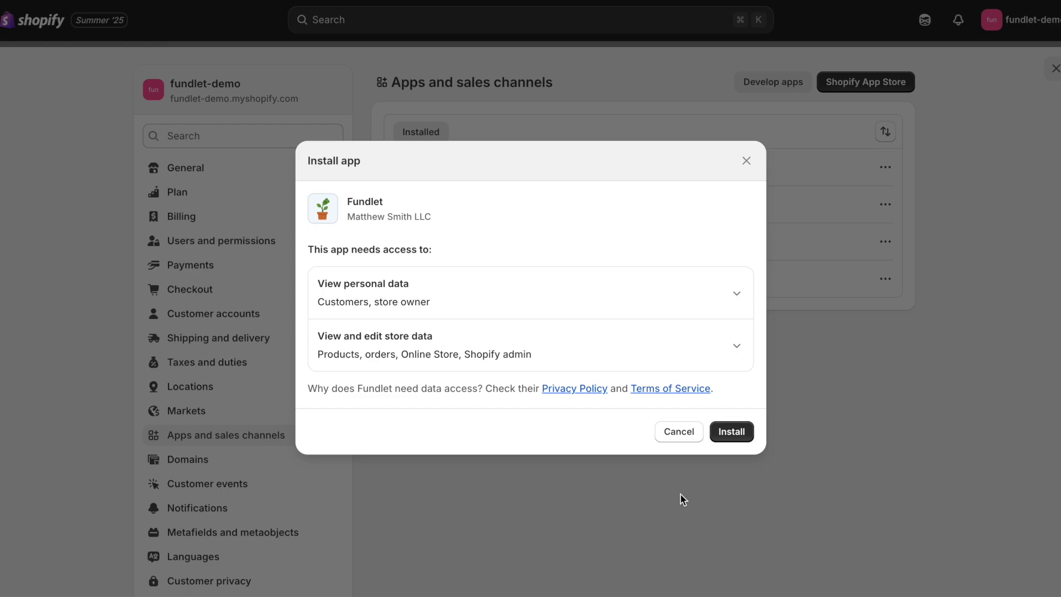
Step: Approve the Fundlet install and start a new campaign from Fundlet's Campaigns list
click(741, 433)
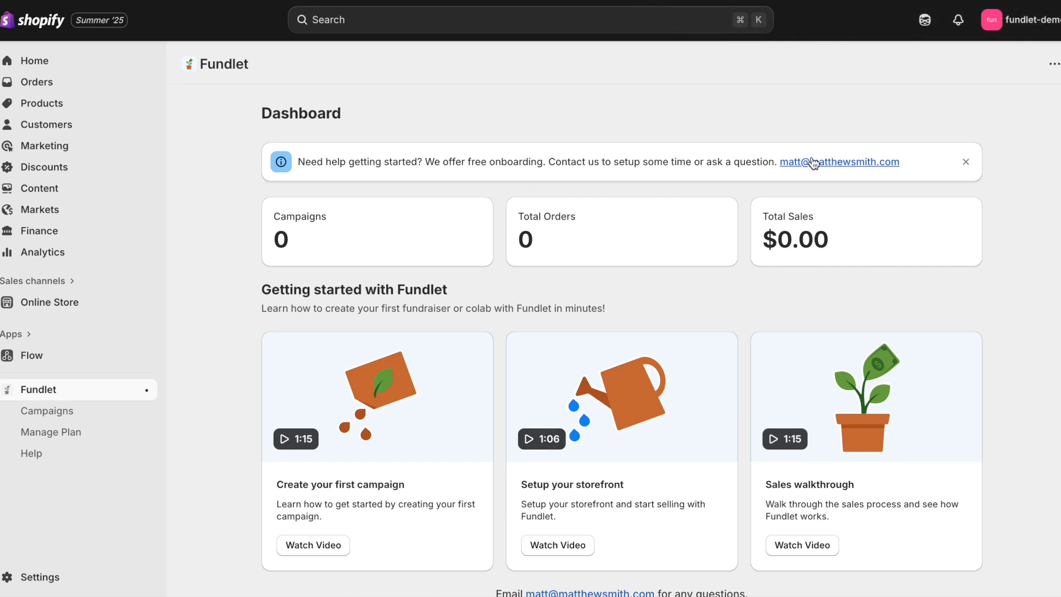
click(87, 412)
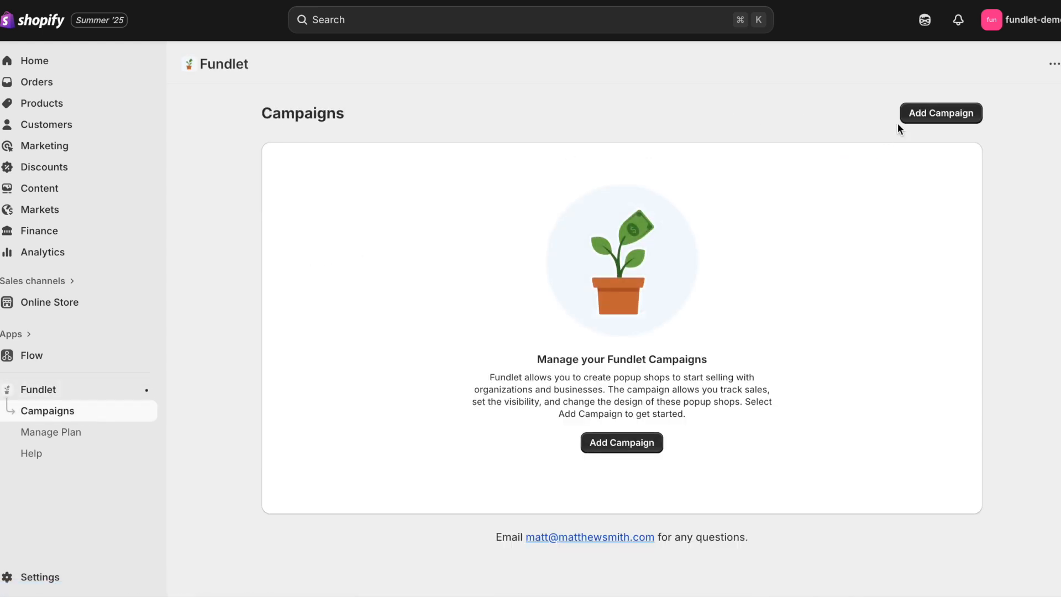
click(937, 114)
click(433, 188)
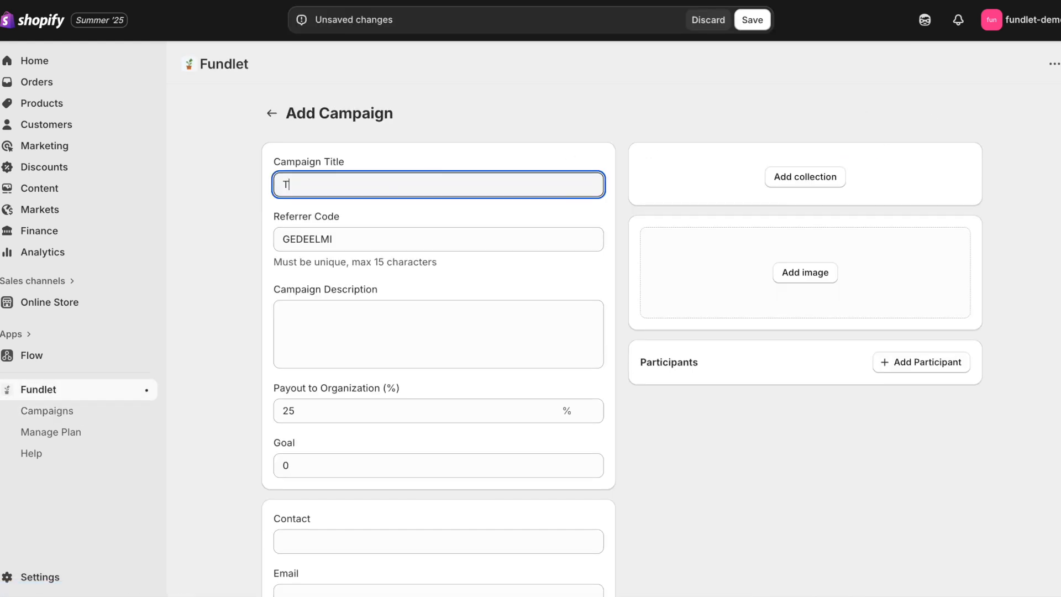
Step: Enter referrer code TRIAL and a sample campaign description
key(Tab)
text(T)
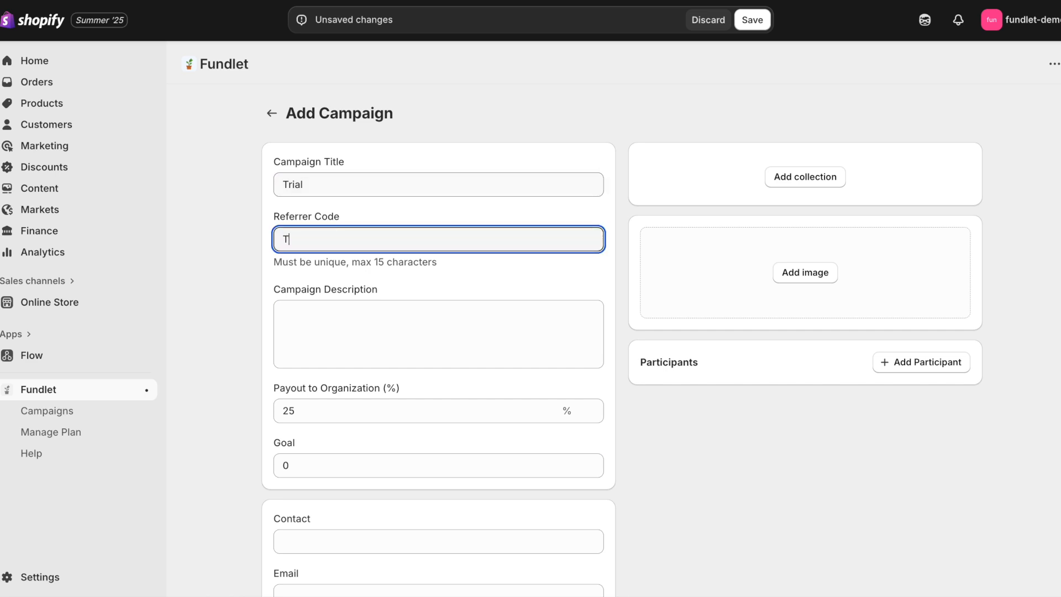
click(405, 323)
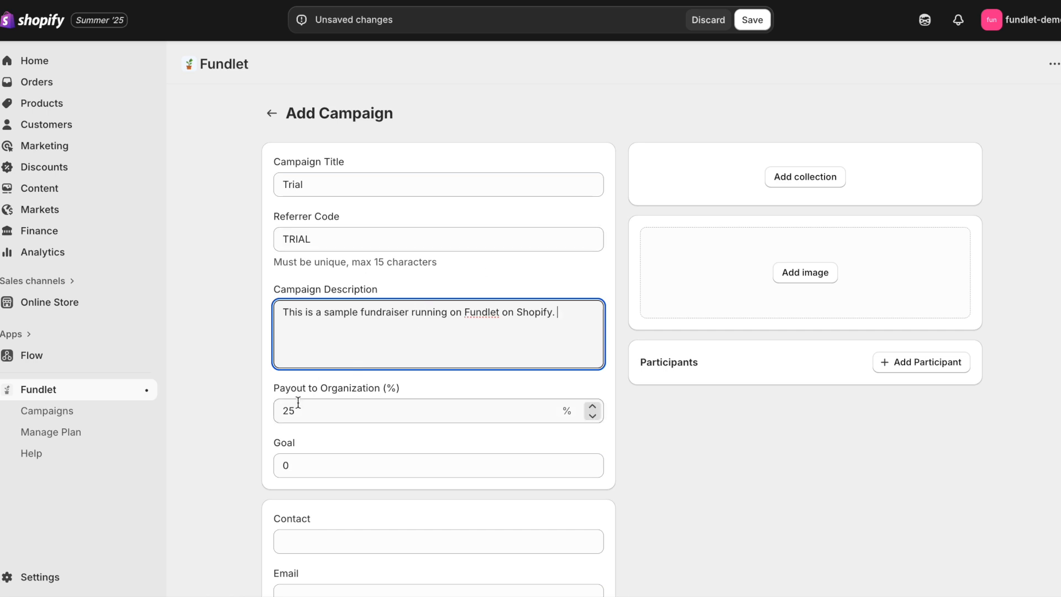
Step: Set the fundraising goal to 2451 and fill in the contact name and e-mail
click(298, 455)
text(2500)
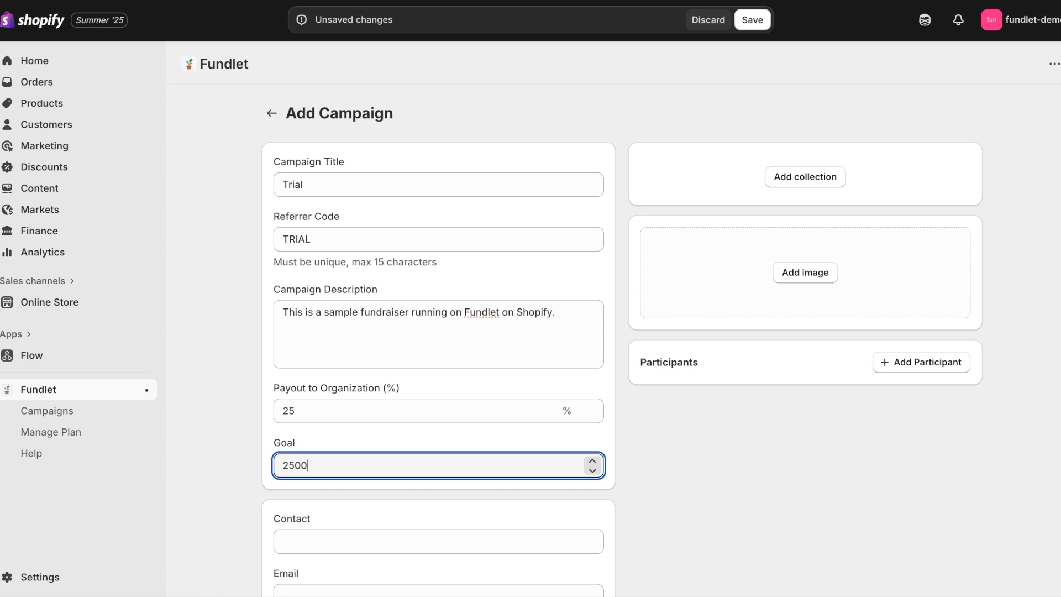
scroll(308, 454, down, 17)
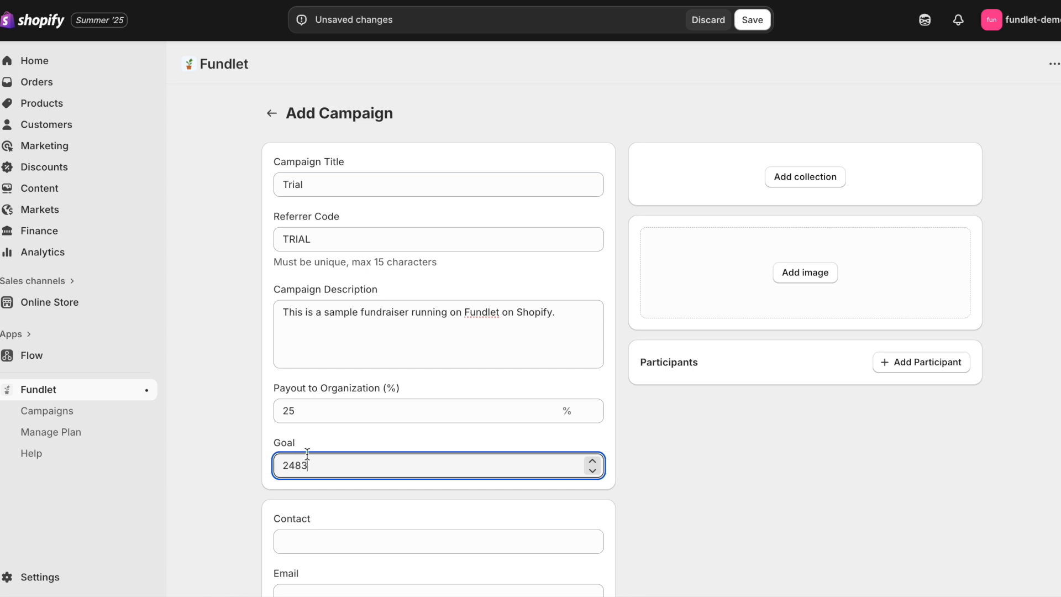
click(320, 533)
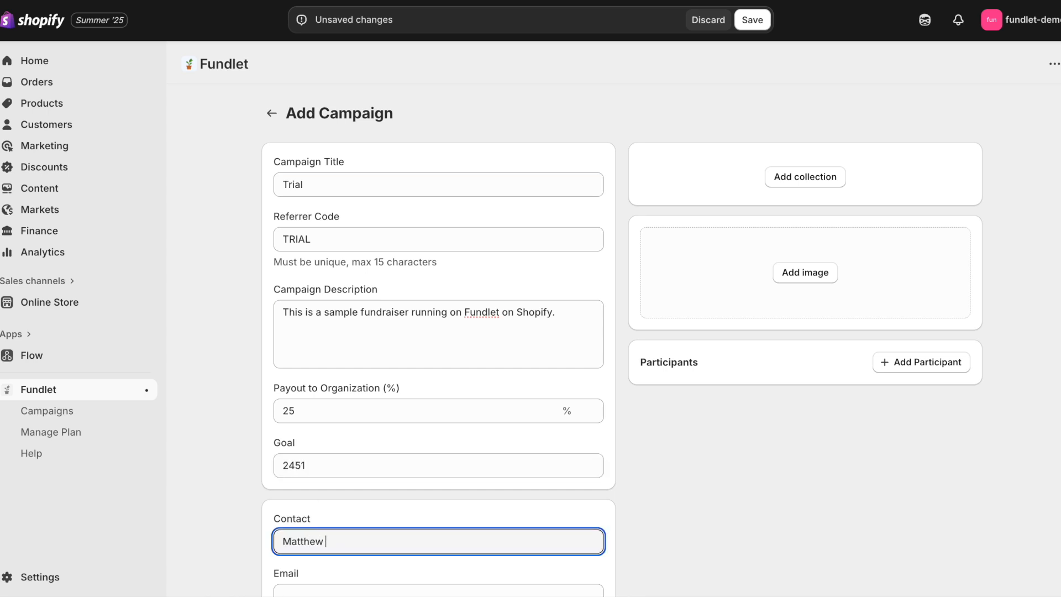
key(Tab)
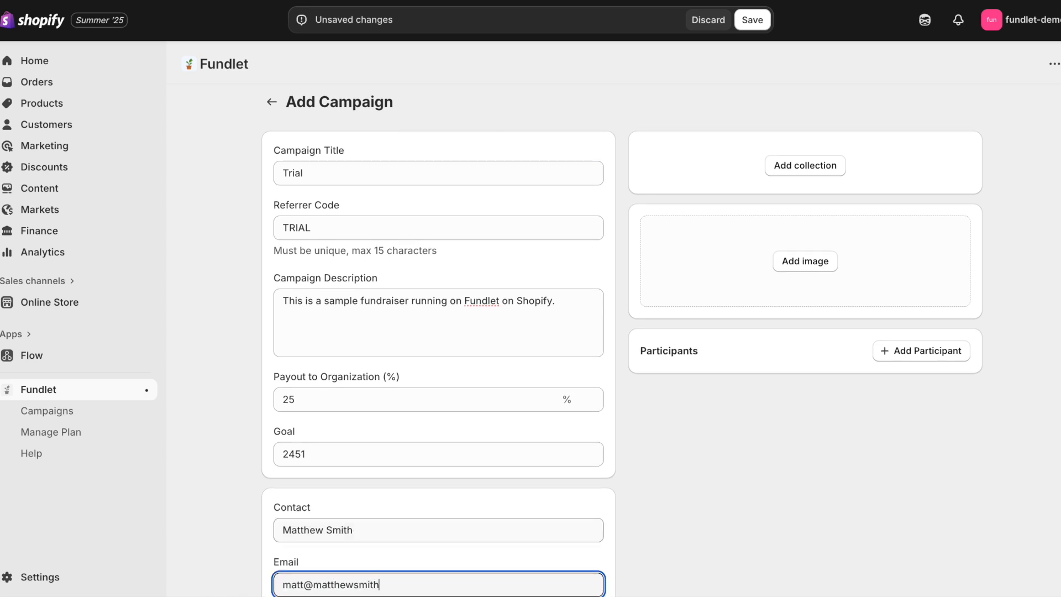
scroll(688, 475, down, 2)
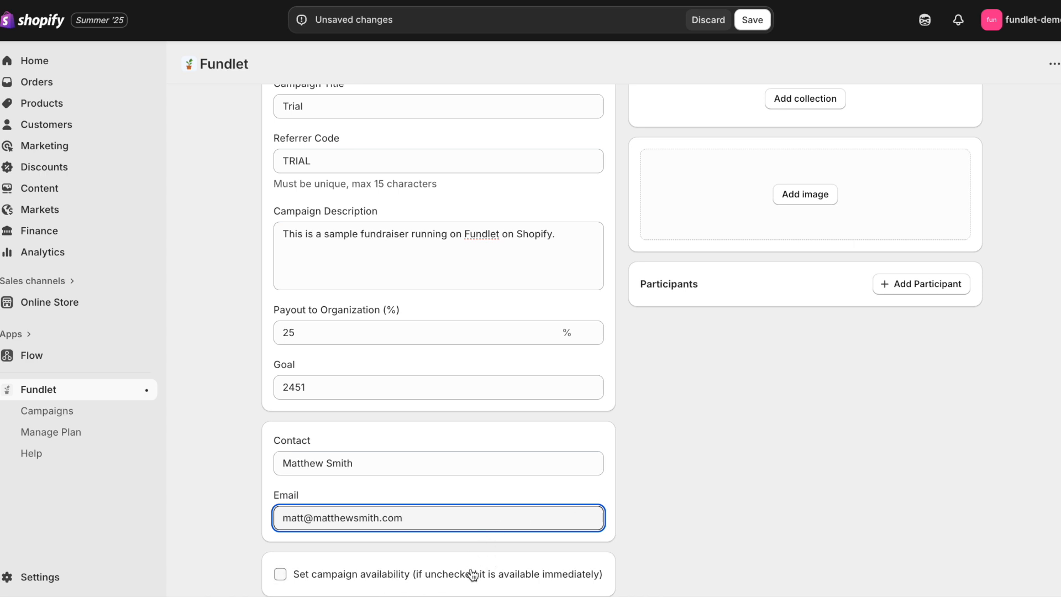
scroll(602, 528, up, 2)
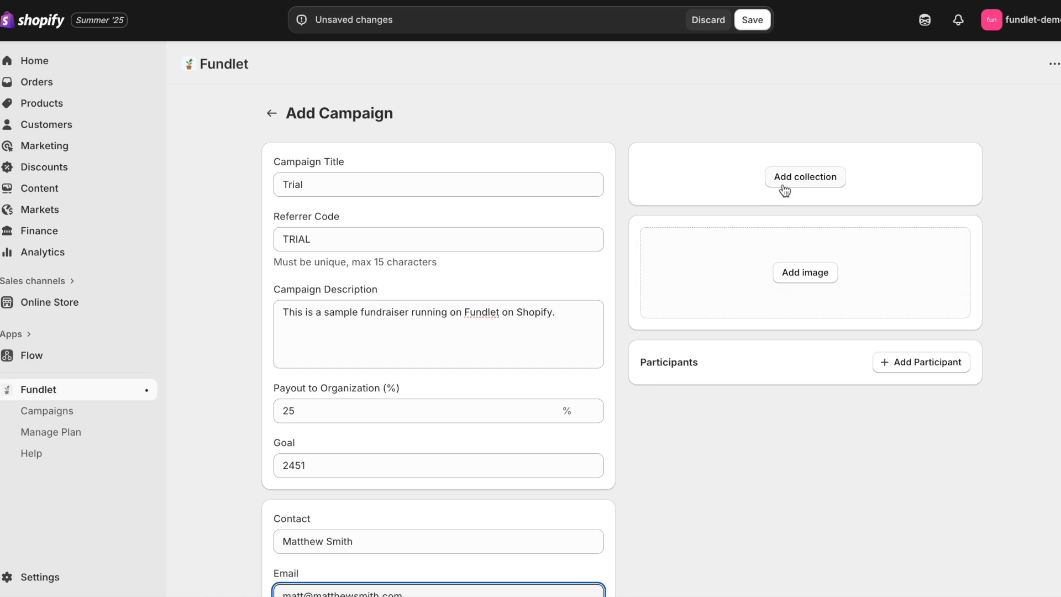
Step: Attach the Fundraisers collection to the Trial campaign
click(785, 178)
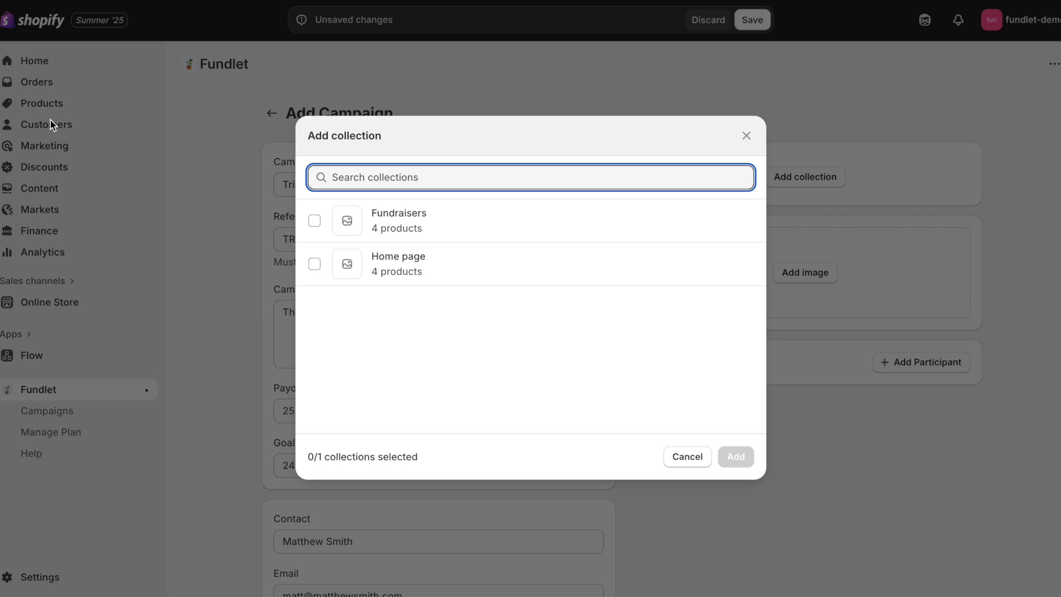
click(419, 231)
click(735, 456)
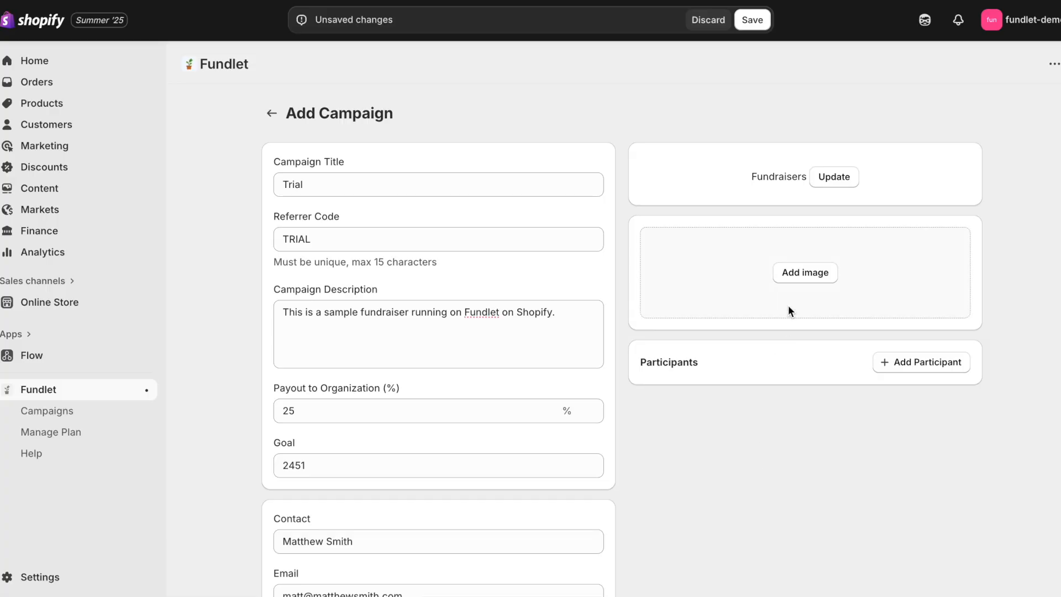
Step: Add astronaut-candy.png as the campaign image and save the campaign
click(793, 270)
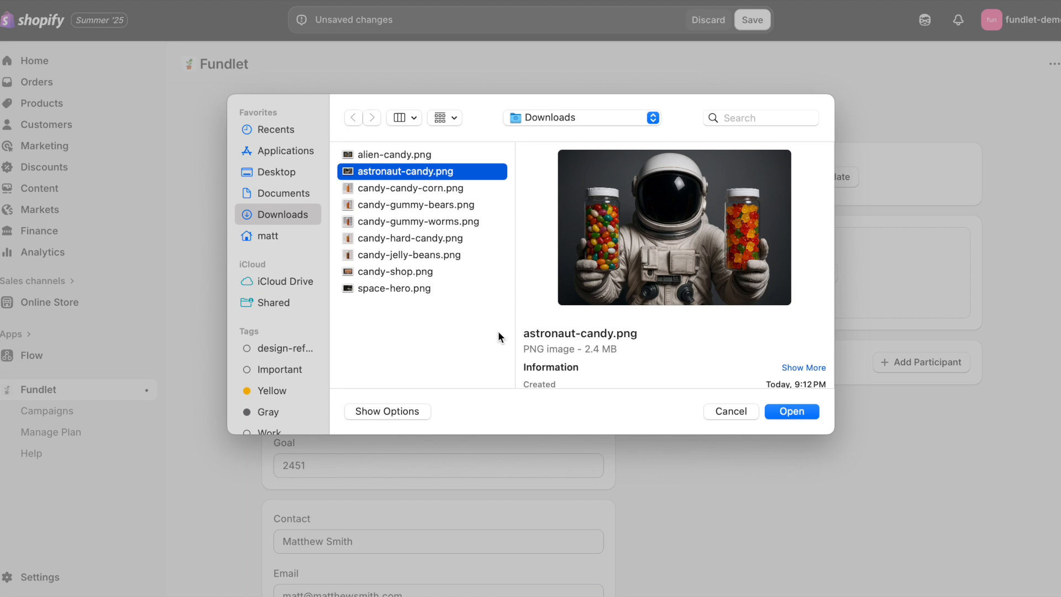
click(793, 411)
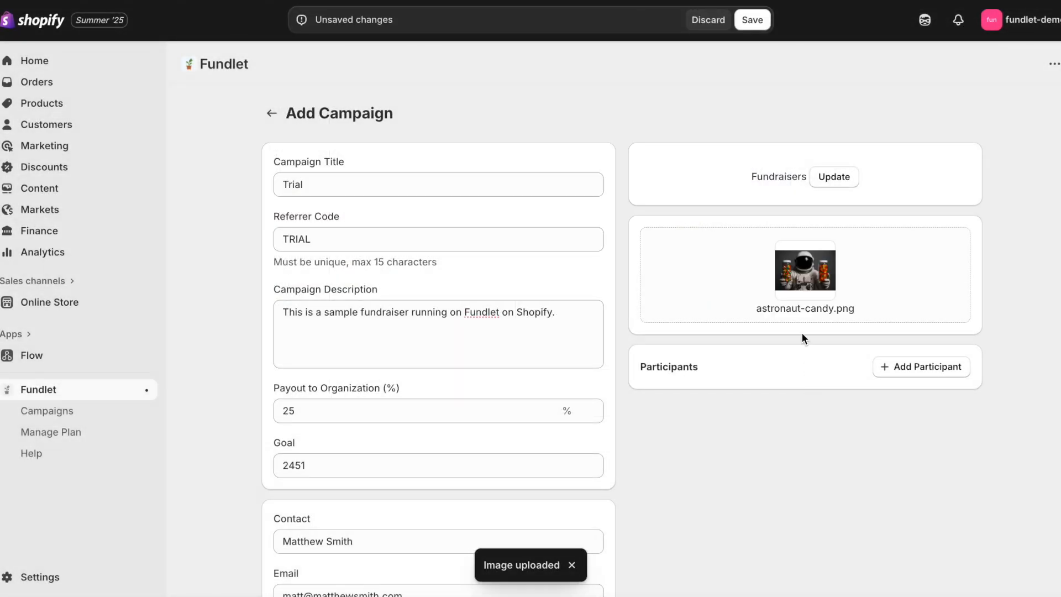
click(758, 27)
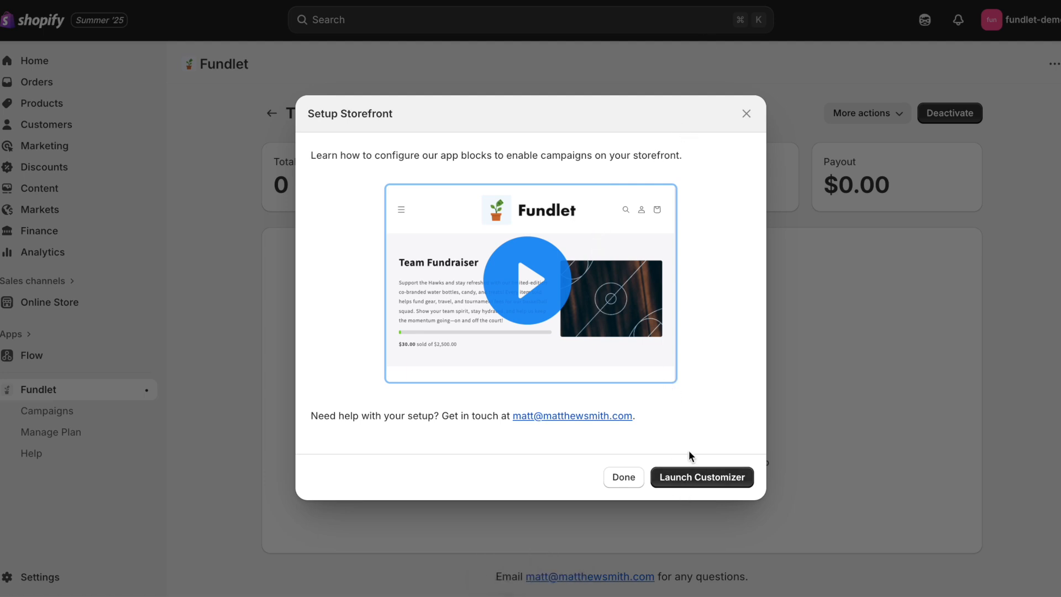
Step: In the theme customizer, create a Fundlet Campaign (default) page template
click(683, 477)
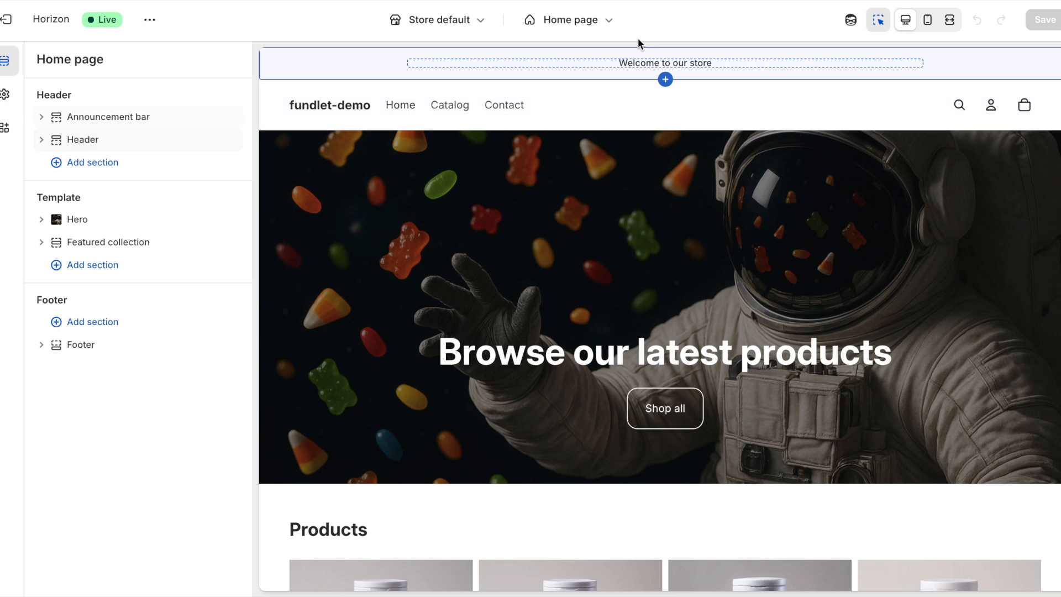
click(602, 33)
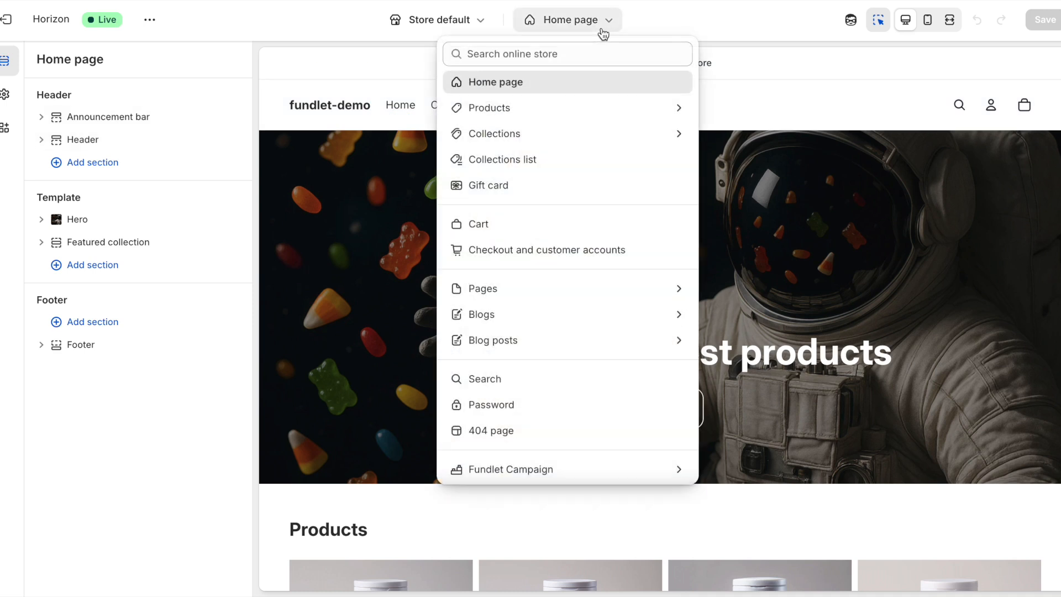
click(540, 469)
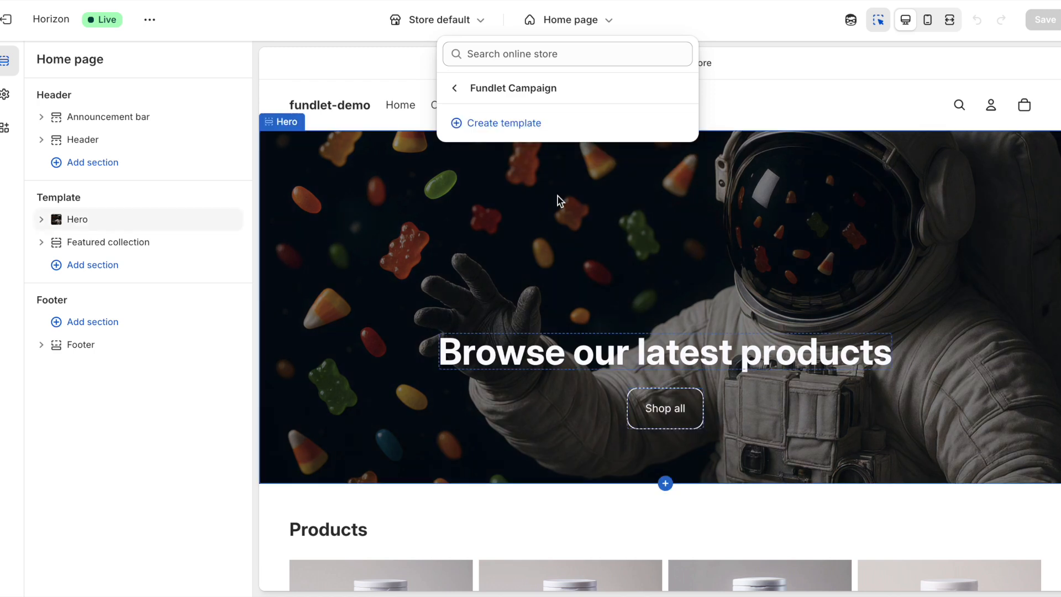
click(535, 131)
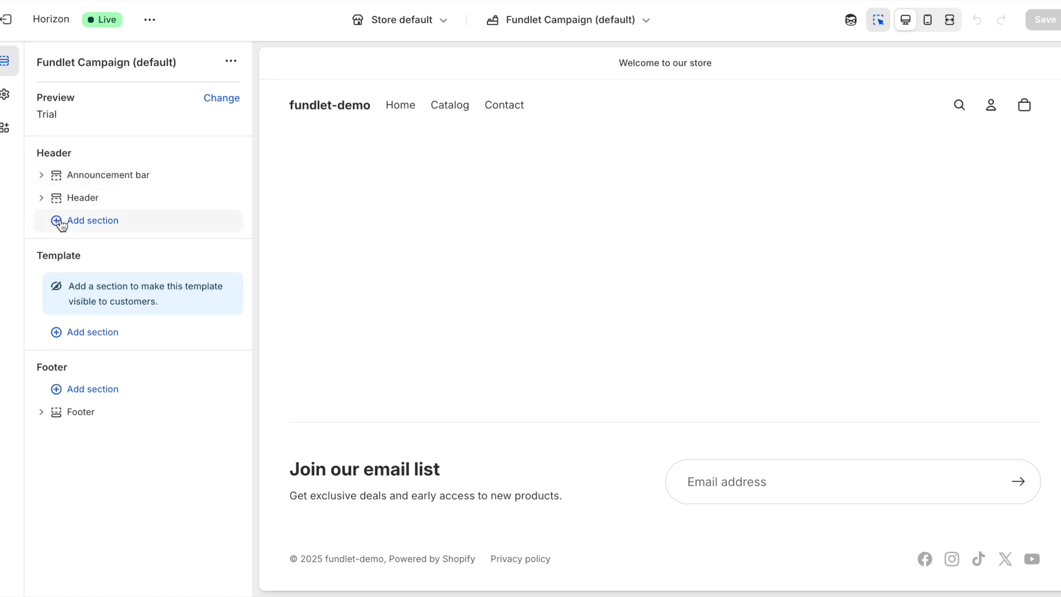
Step: Add the Fundlet Banner and Fundlet Collection app sections to the campaign template
click(83, 332)
click(403, 212)
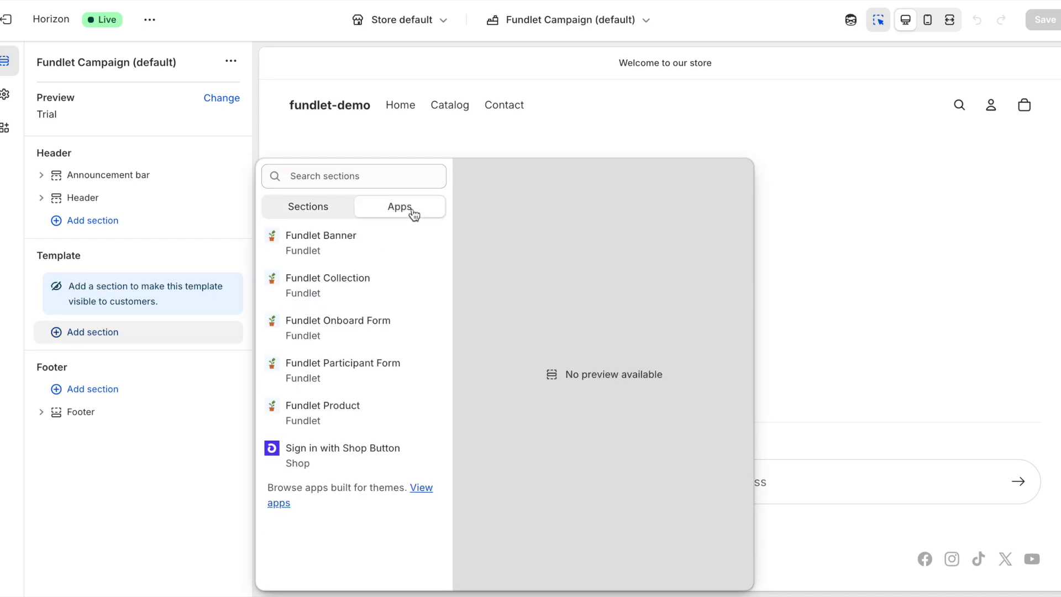
click(390, 240)
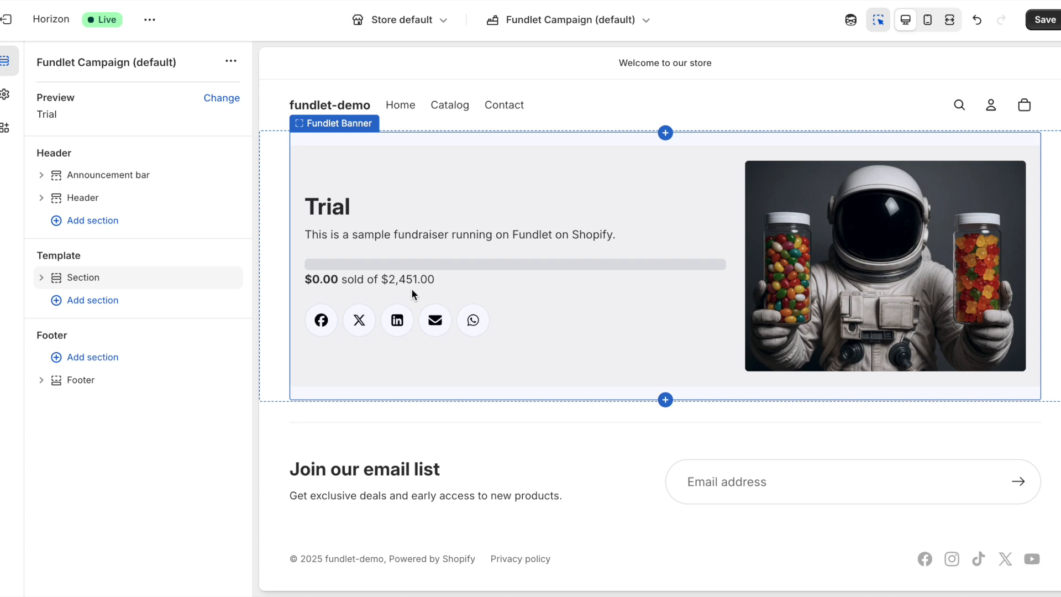
click(85, 300)
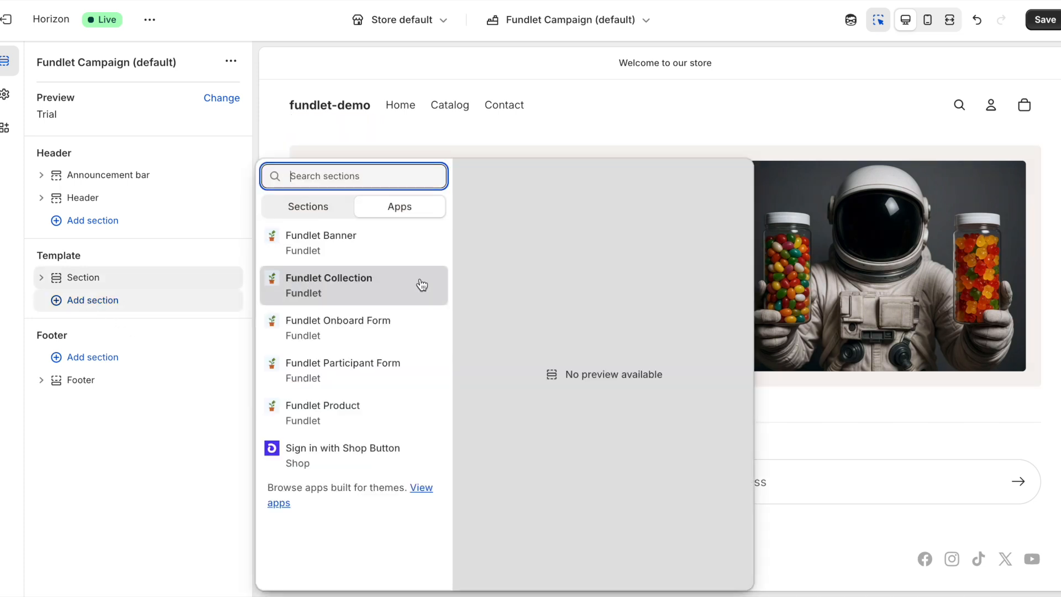
click(412, 282)
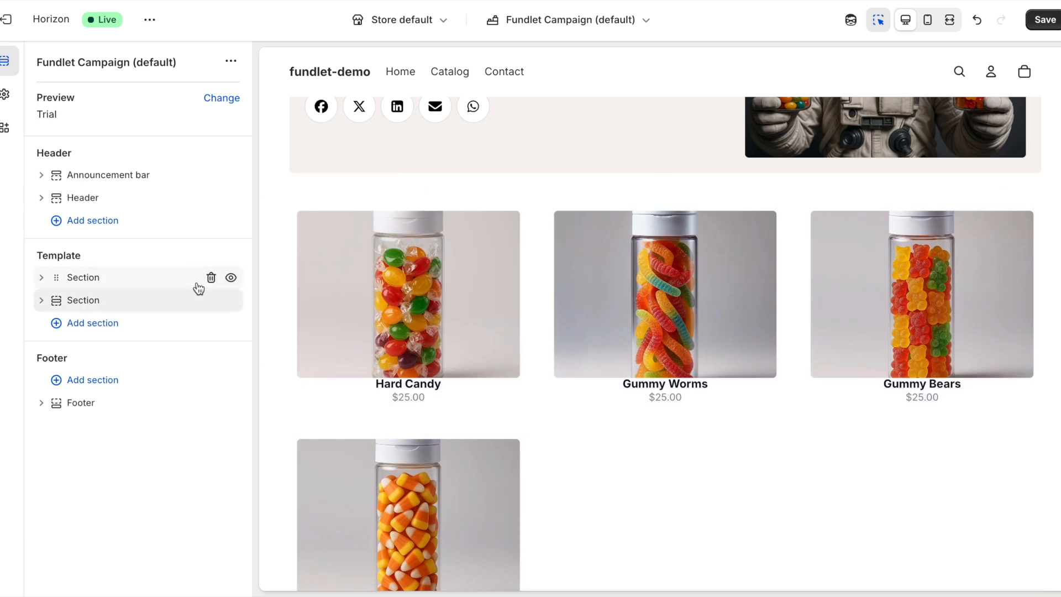
Step: Add the Fundlet Participant Form section and save the campaign template
click(109, 323)
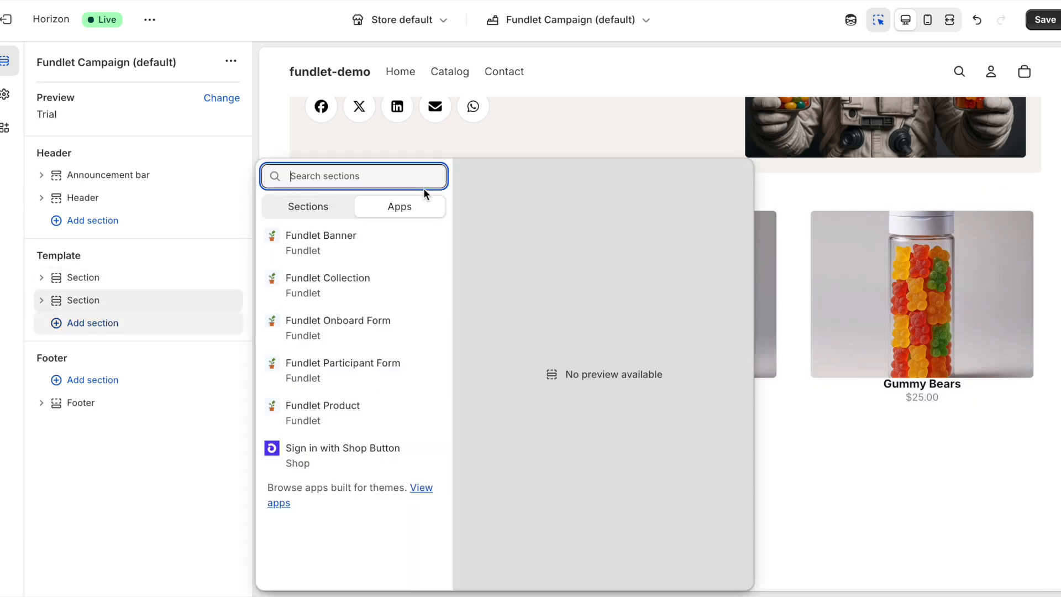
click(377, 375)
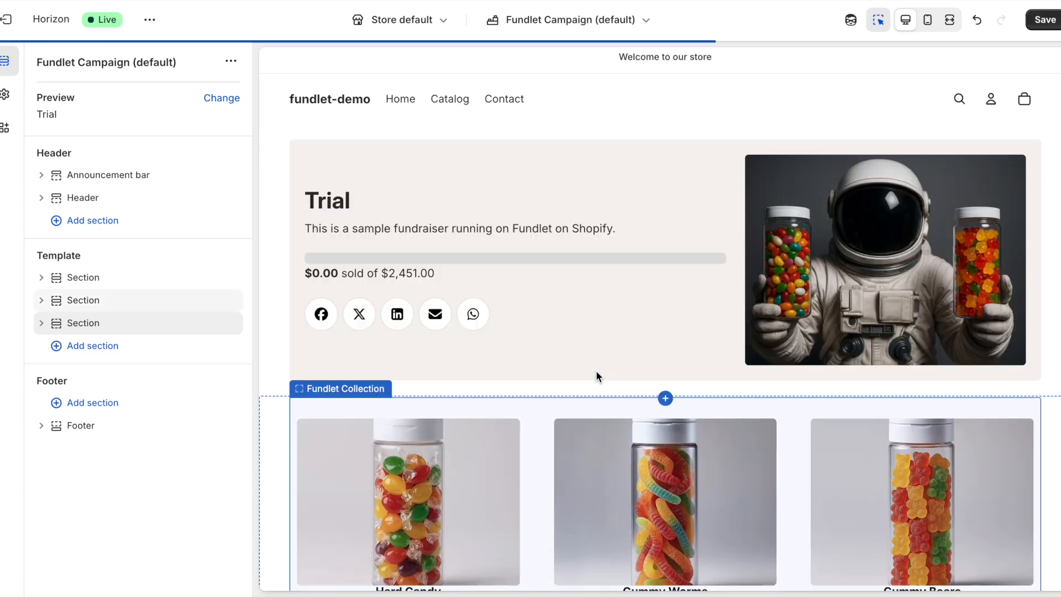
scroll(595, 370, down, 8)
scroll(595, 370, up, 7)
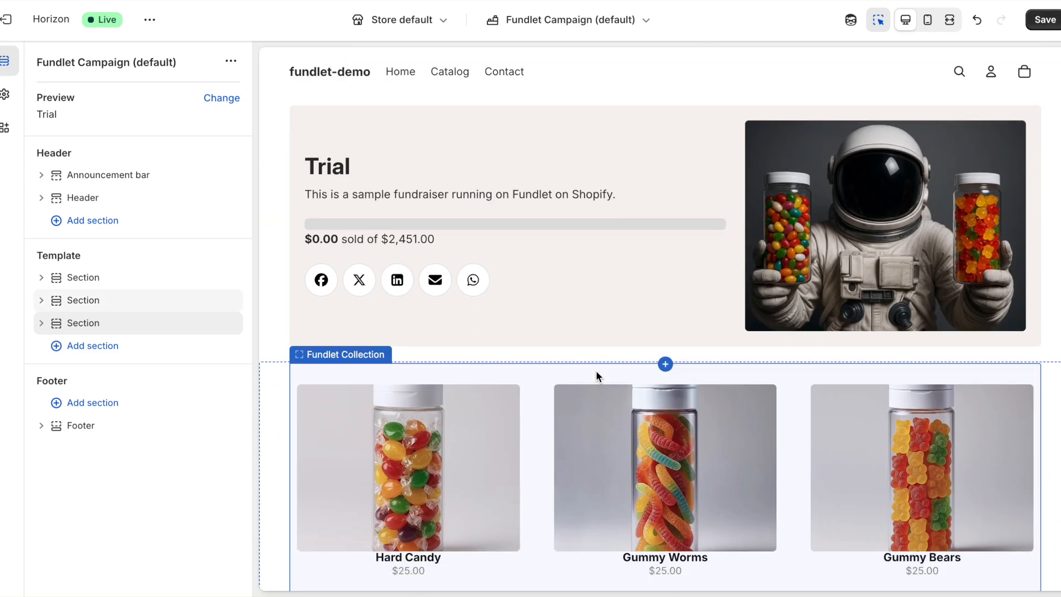
scroll(595, 370, down, 3)
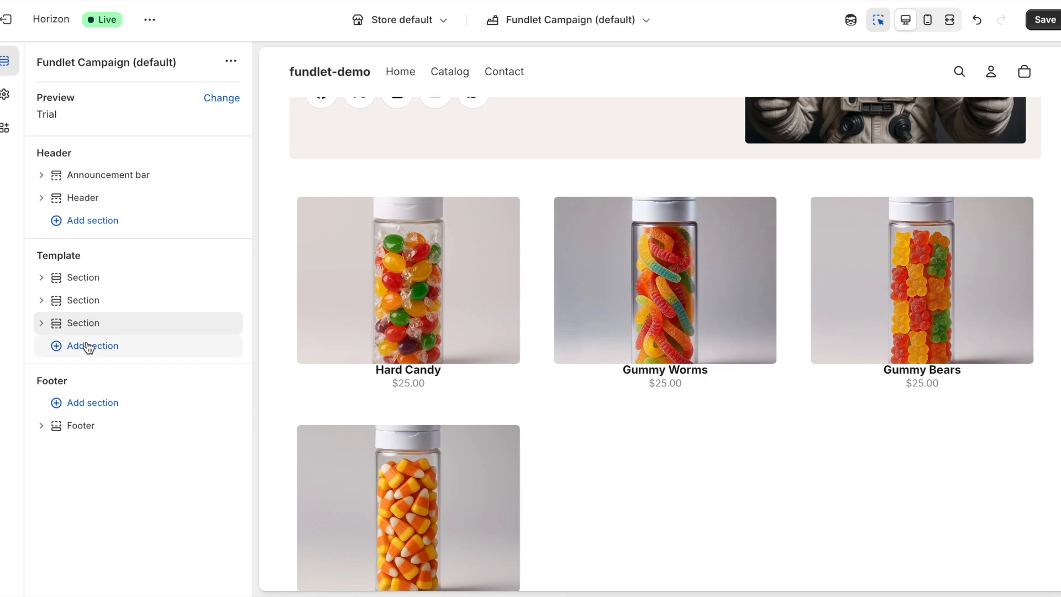
scroll(494, 264, up, 4)
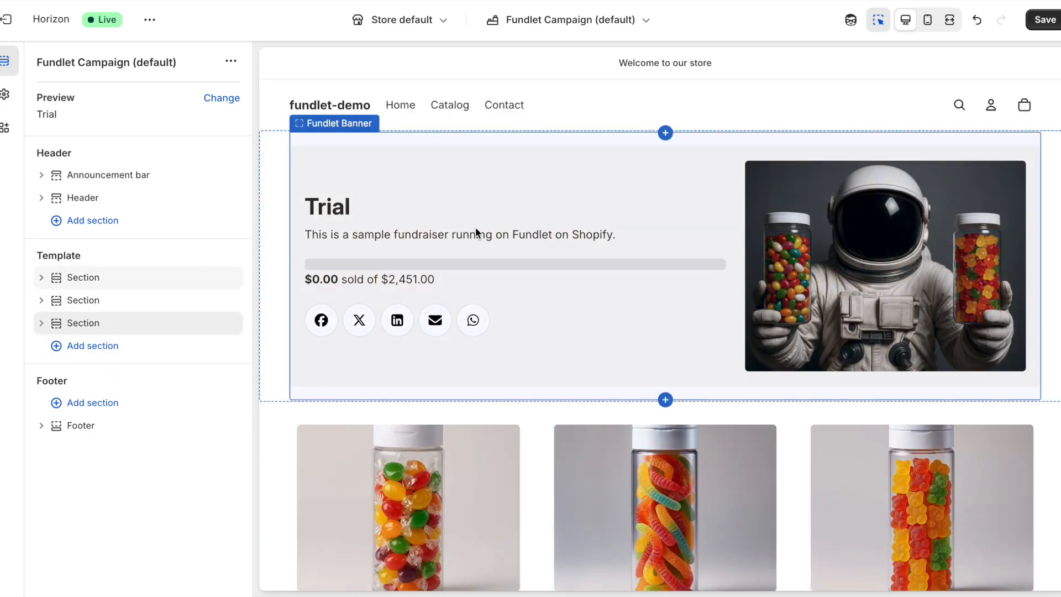
scroll(462, 406, down, 5)
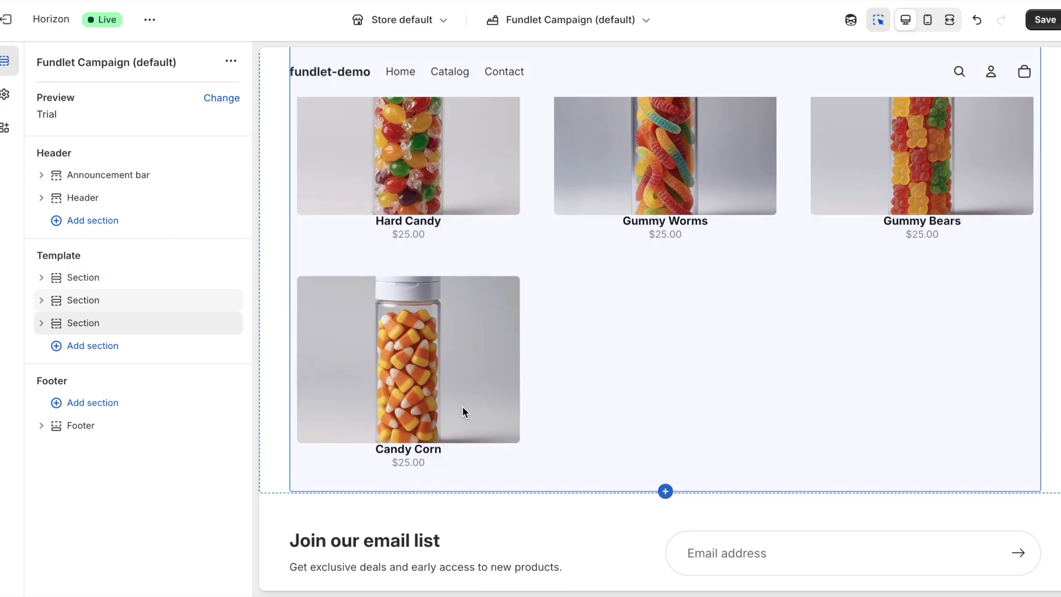
scroll(462, 407, down, 1)
scroll(465, 393, up, 7)
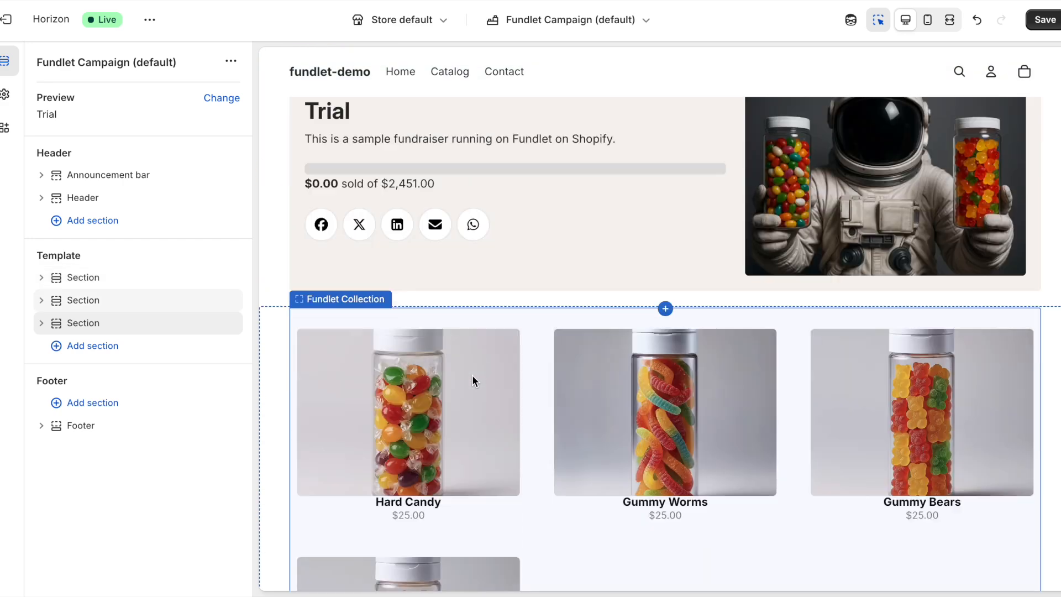
click(1043, 25)
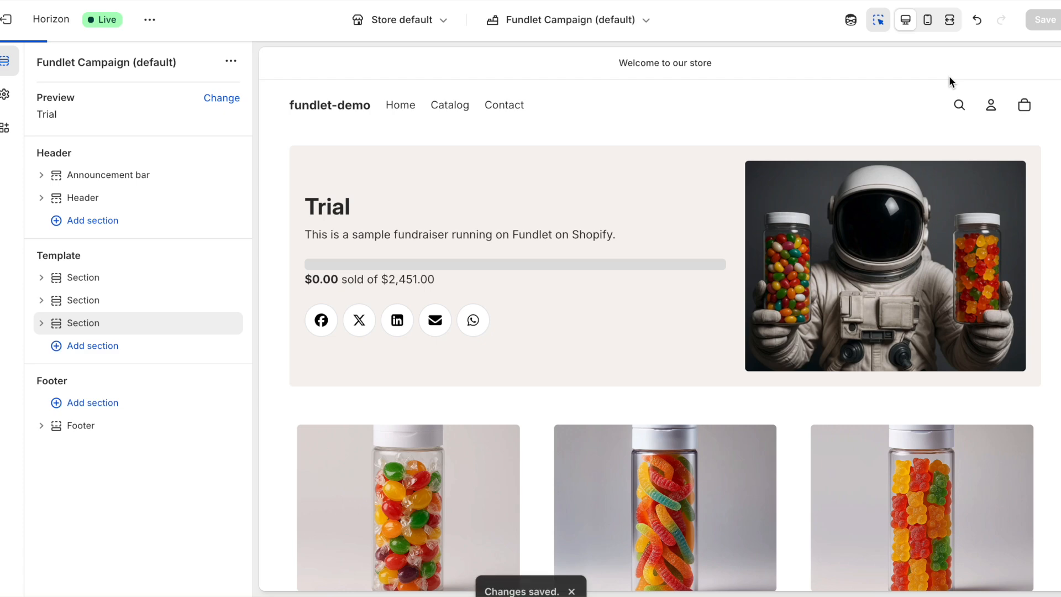
click(650, 27)
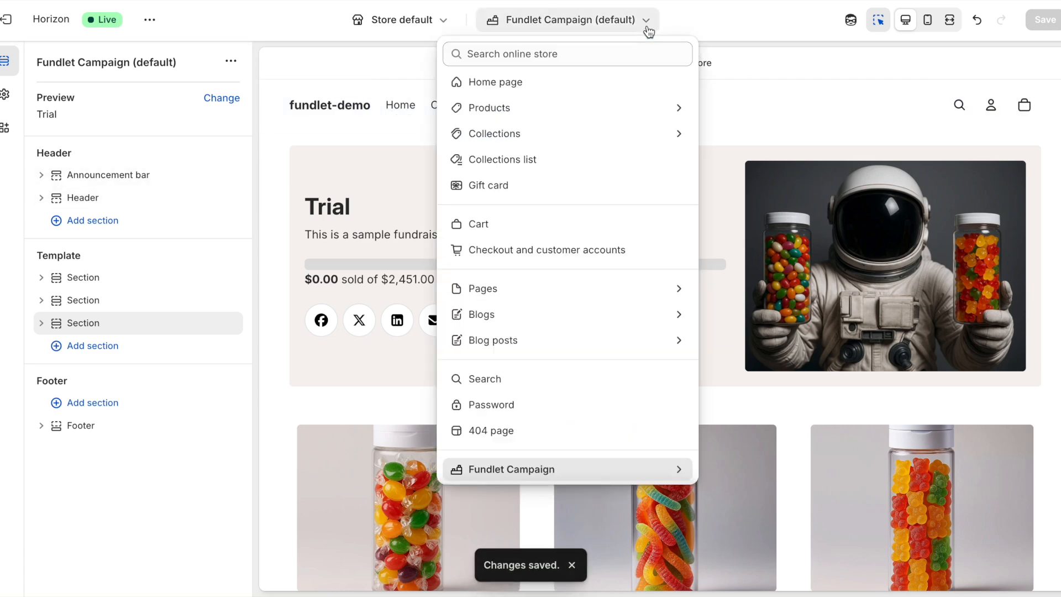
Step: Open the Default product template and add the Fundlet Product app block inside Details
click(583, 109)
click(581, 124)
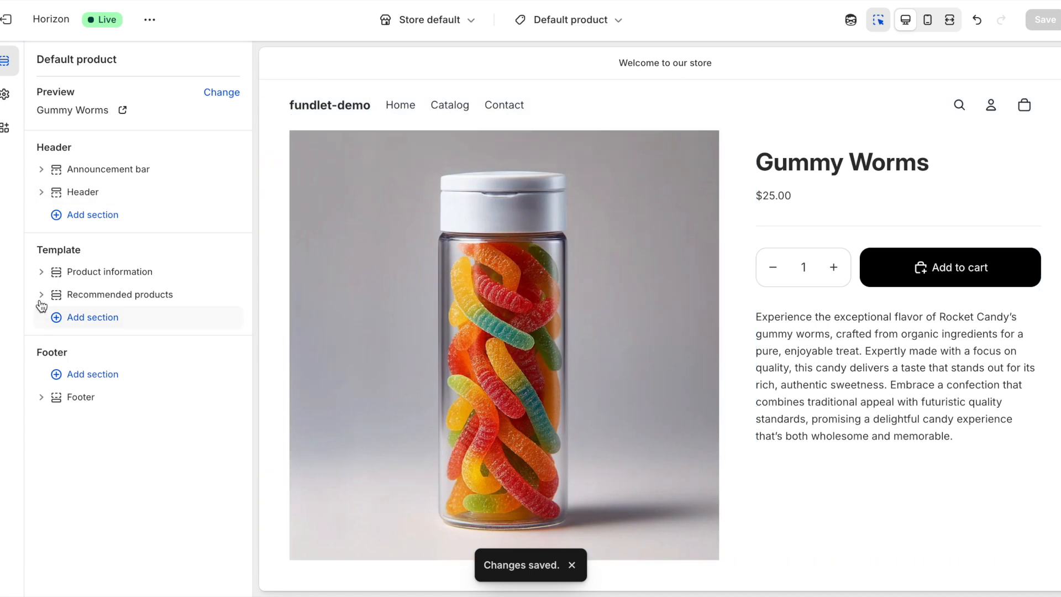
click(40, 272)
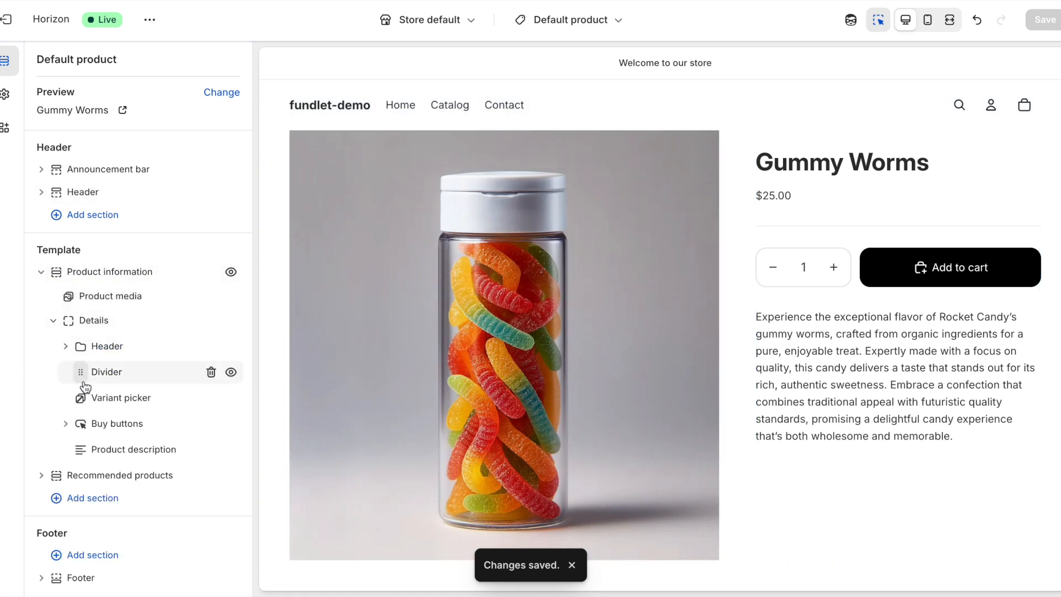
mouse_move(98, 338)
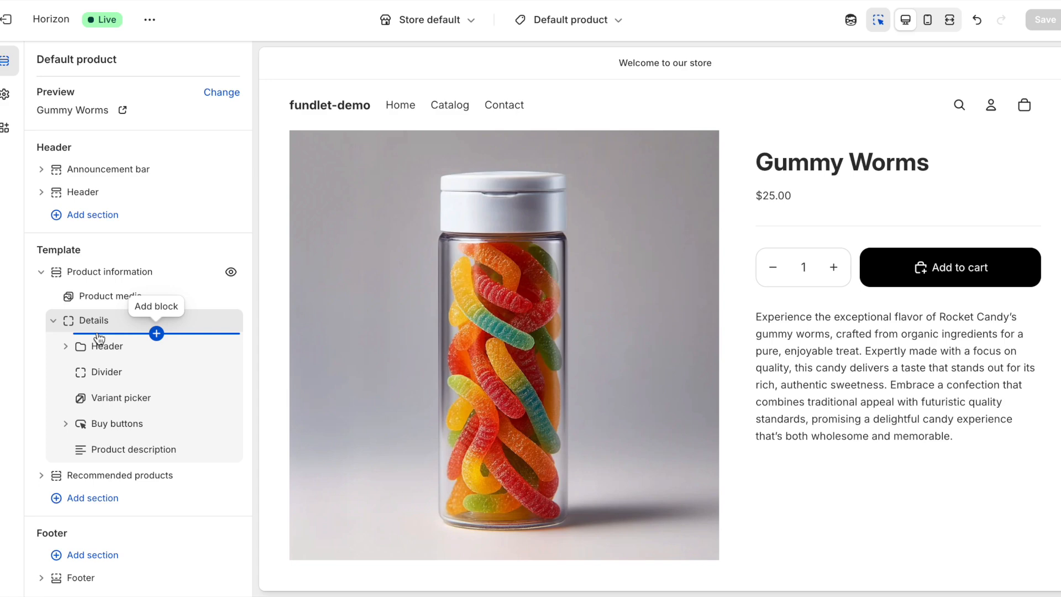
click(157, 334)
click(401, 219)
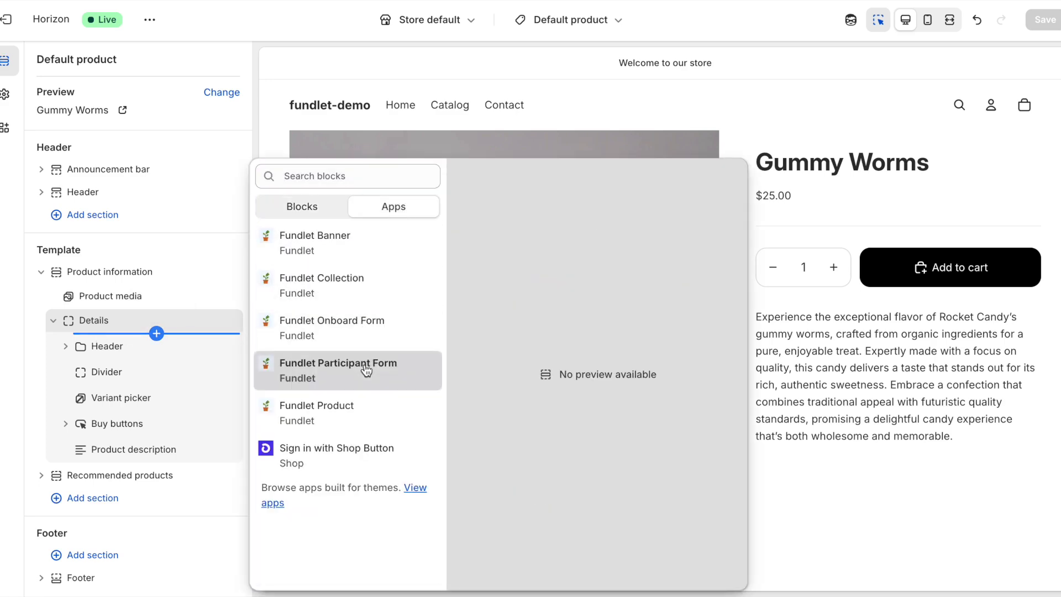
click(356, 410)
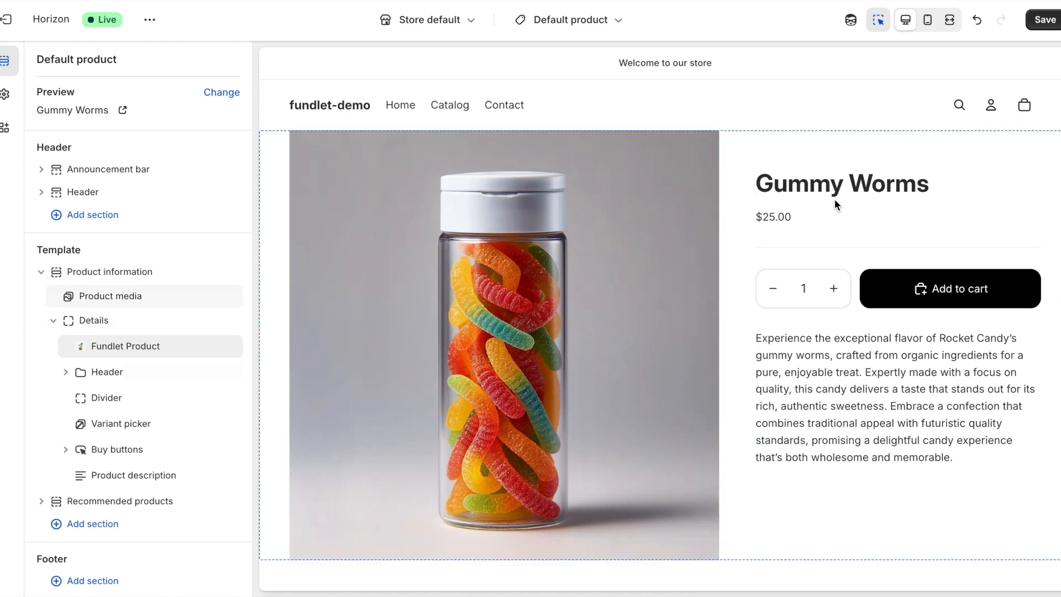
Step: Move Fundlet Product below Variant picker, save, and leave the theme editor
drag(79, 346, 82, 425)
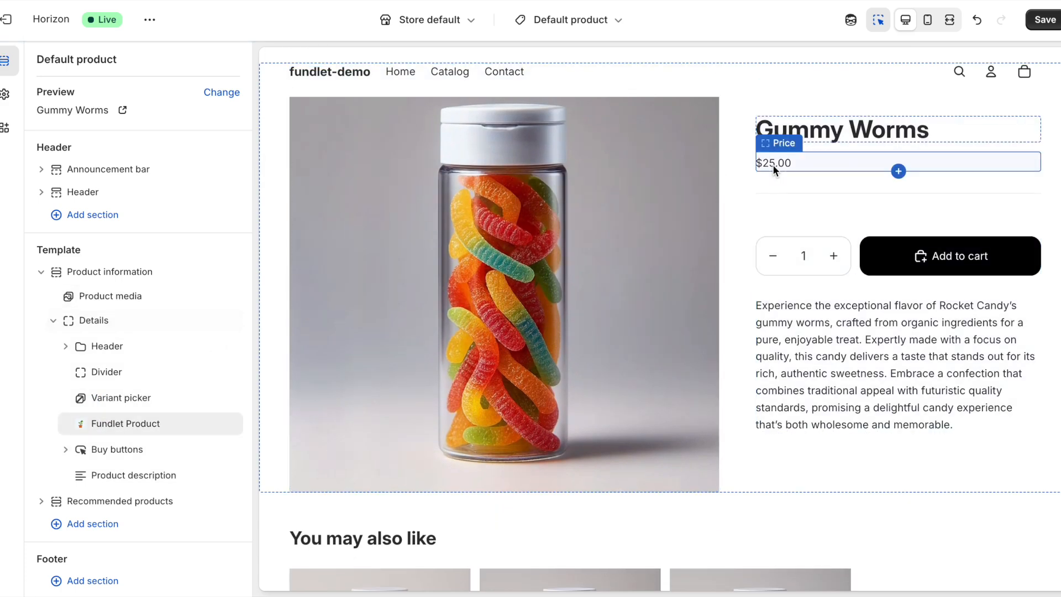
click(1051, 24)
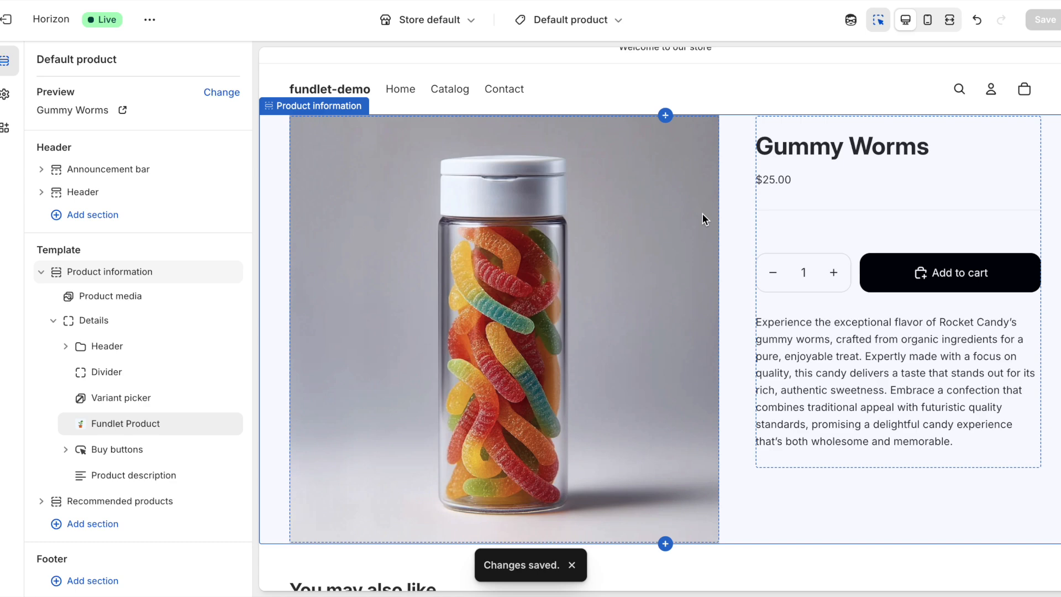
mouse_move(76, 427)
mouse_down()
mouse_move(73, 450)
mouse_move(74, 417)
mouse_move(77, 430)
mouse_up()
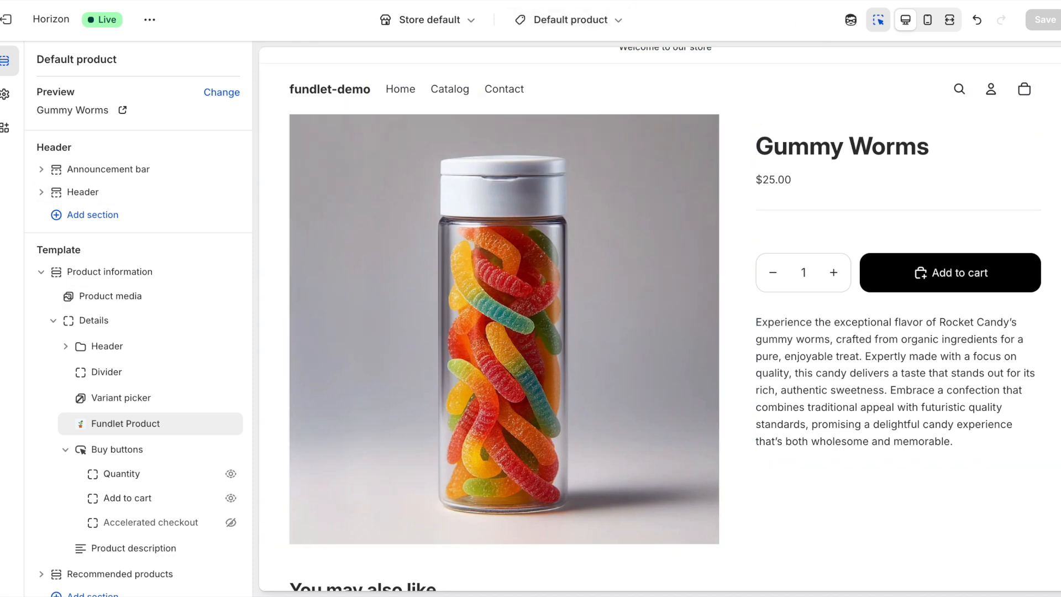
click(6, 19)
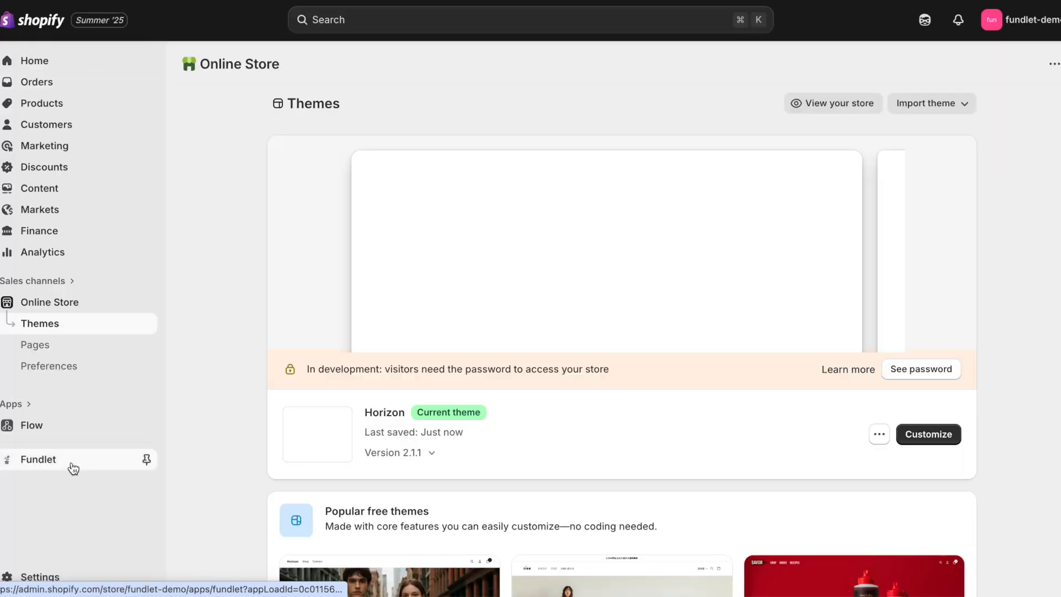
Step: Open the Trial campaign in Fundlet and view its storefront page
click(71, 463)
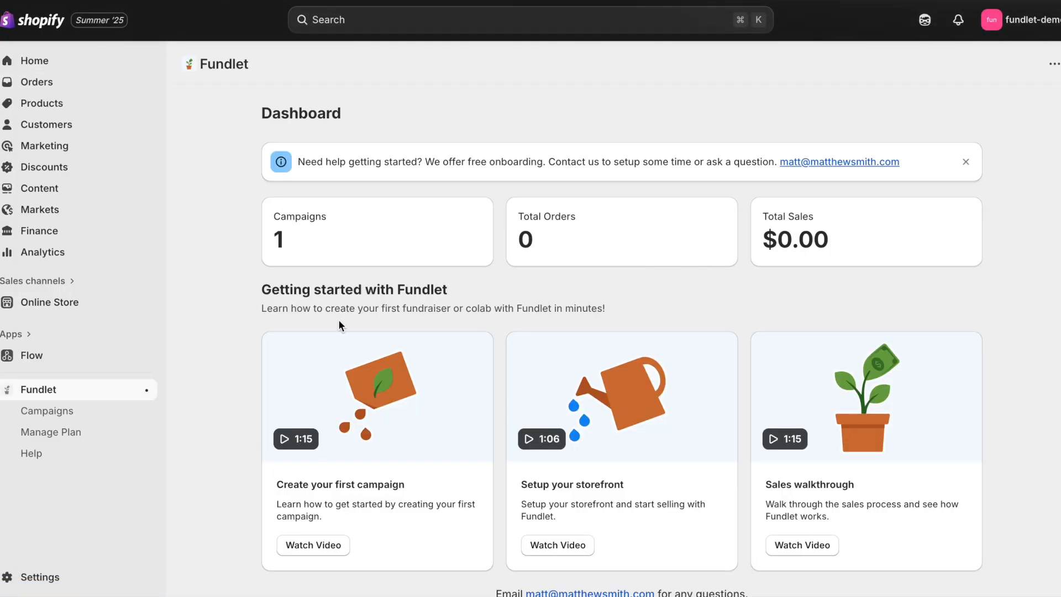
click(116, 417)
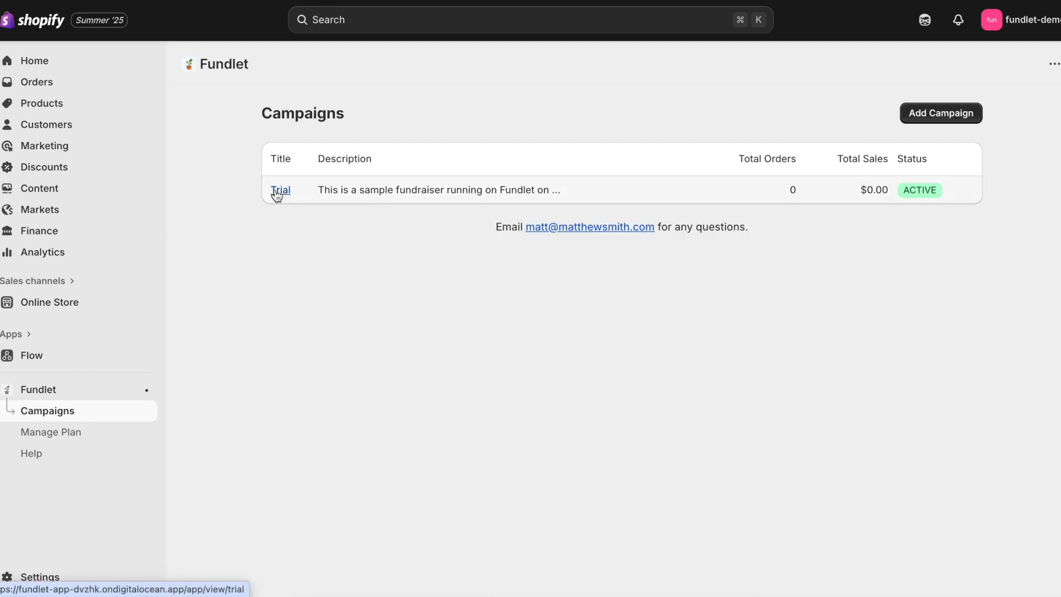
click(293, 191)
click(898, 114)
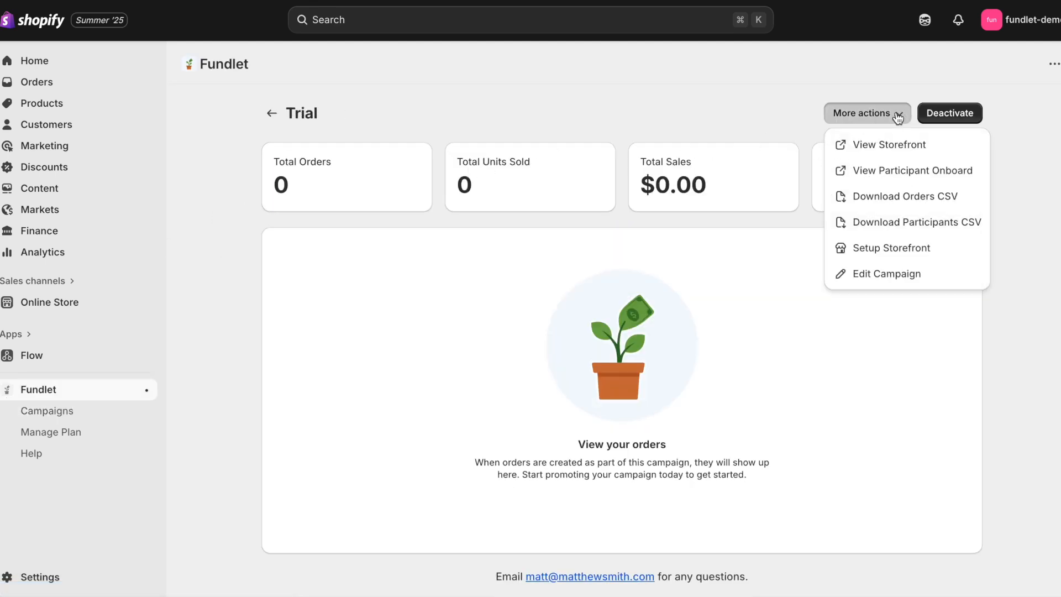
click(900, 142)
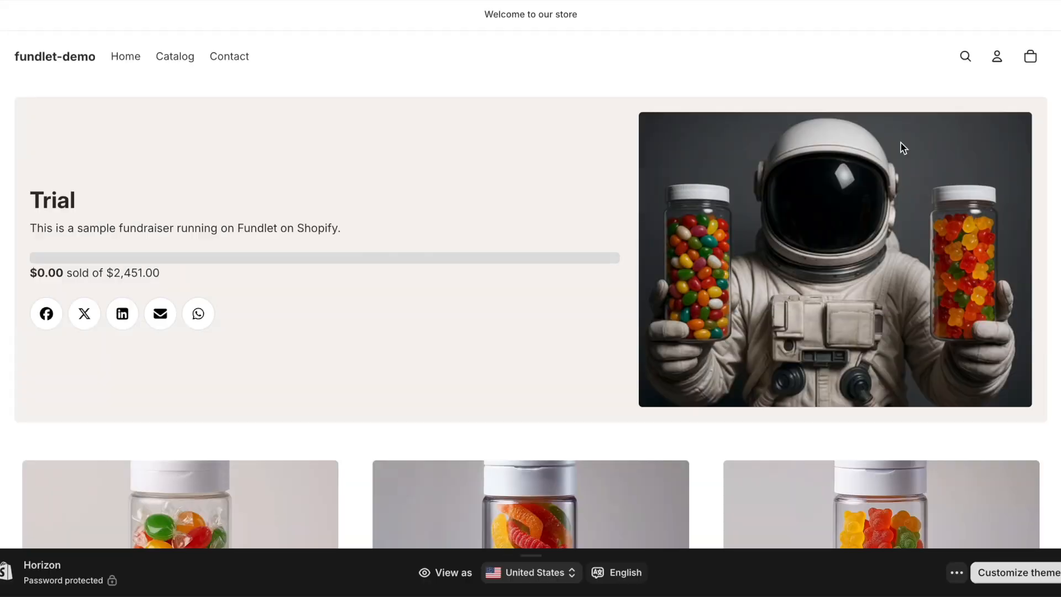
Step: Open Gummy Worms from the fundraiser storefront and add it to the cart
scroll(898, 166, down, 2)
scroll(890, 198, up, 3)
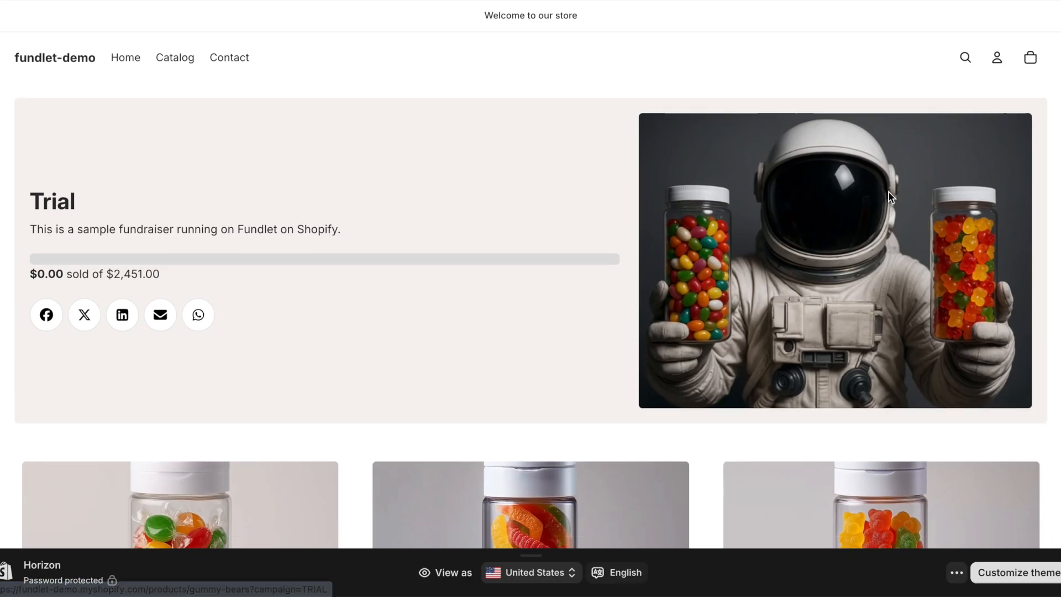
scroll(972, 128, down, 6)
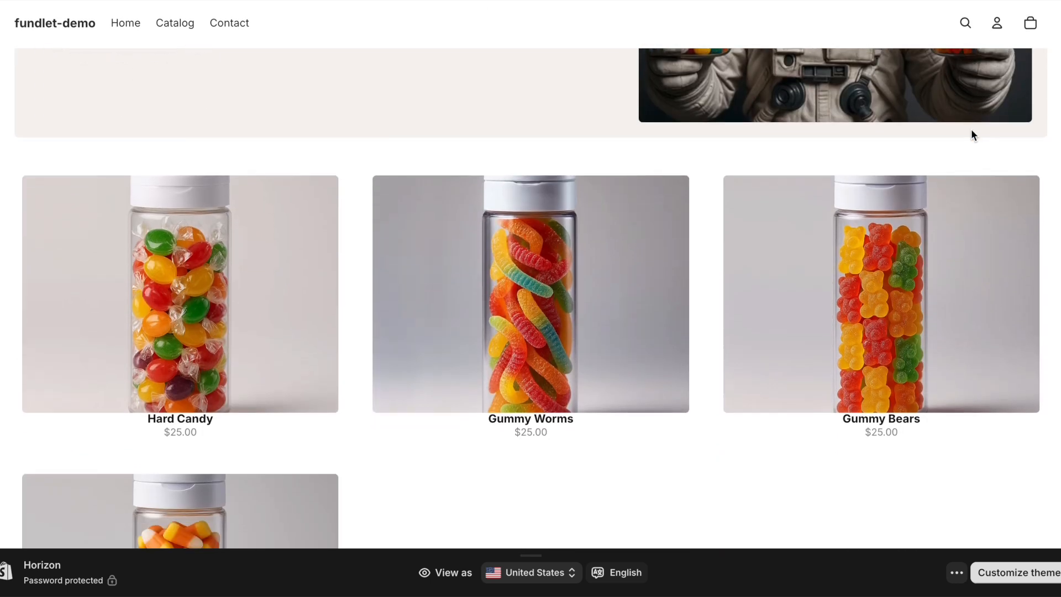
scroll(649, 242, up, 1)
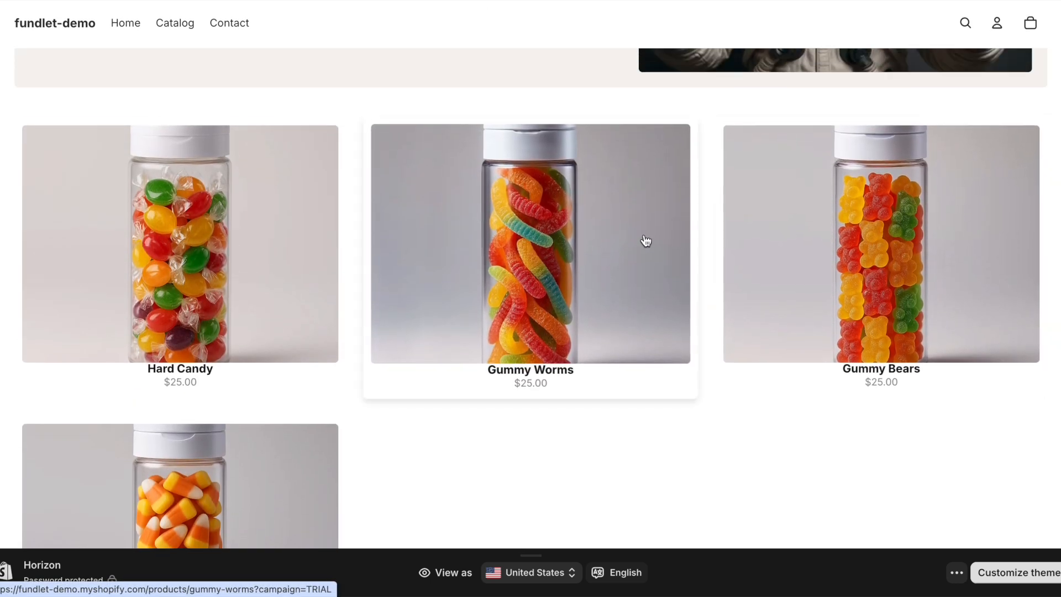
click(644, 239)
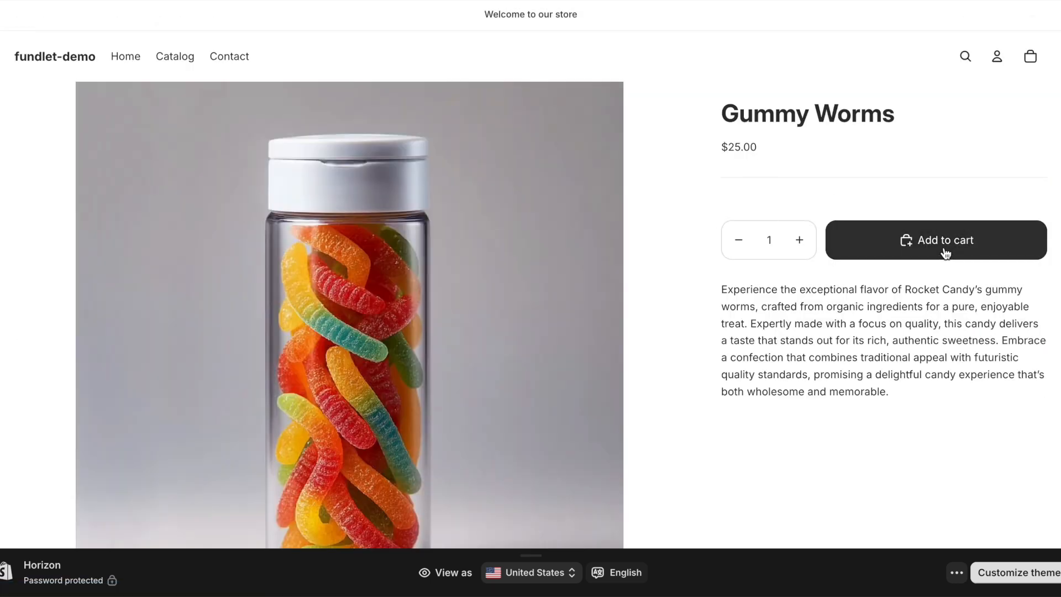
click(943, 250)
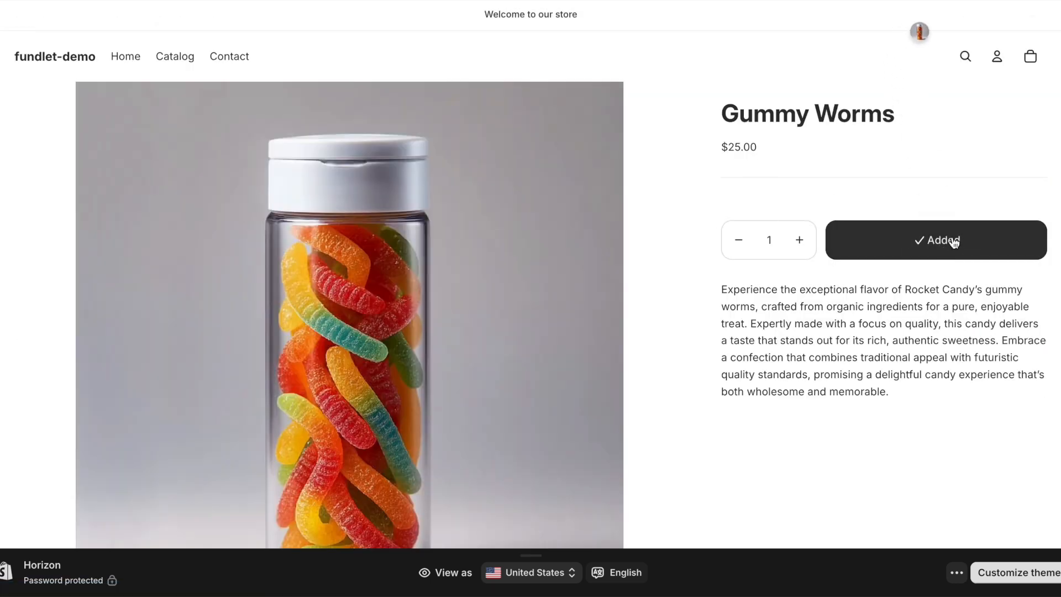
Step: Review the cart, close it and return to the Trial campaign in admin
click(1030, 57)
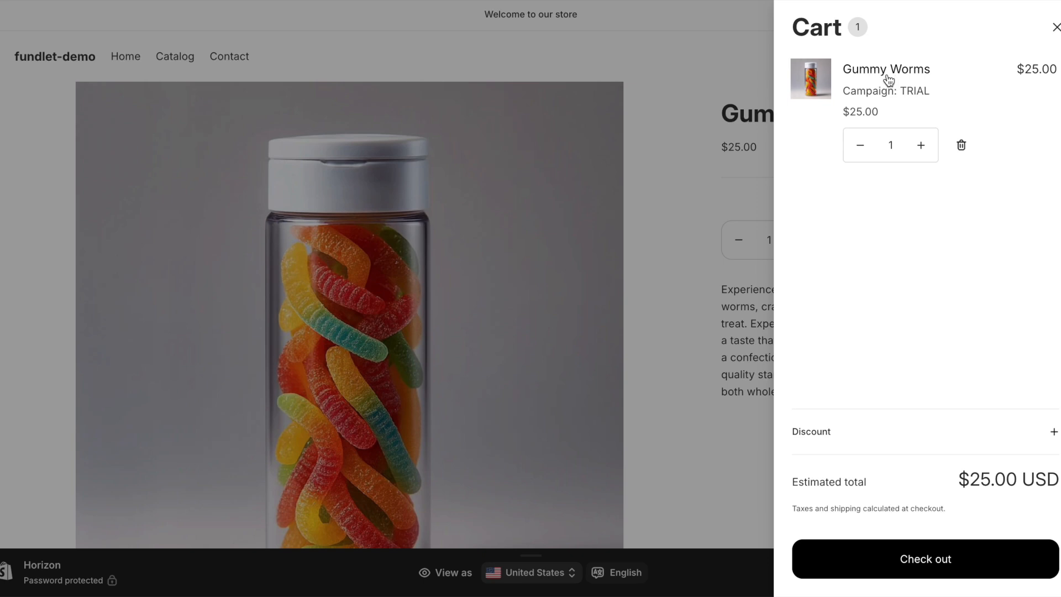
click(1056, 26)
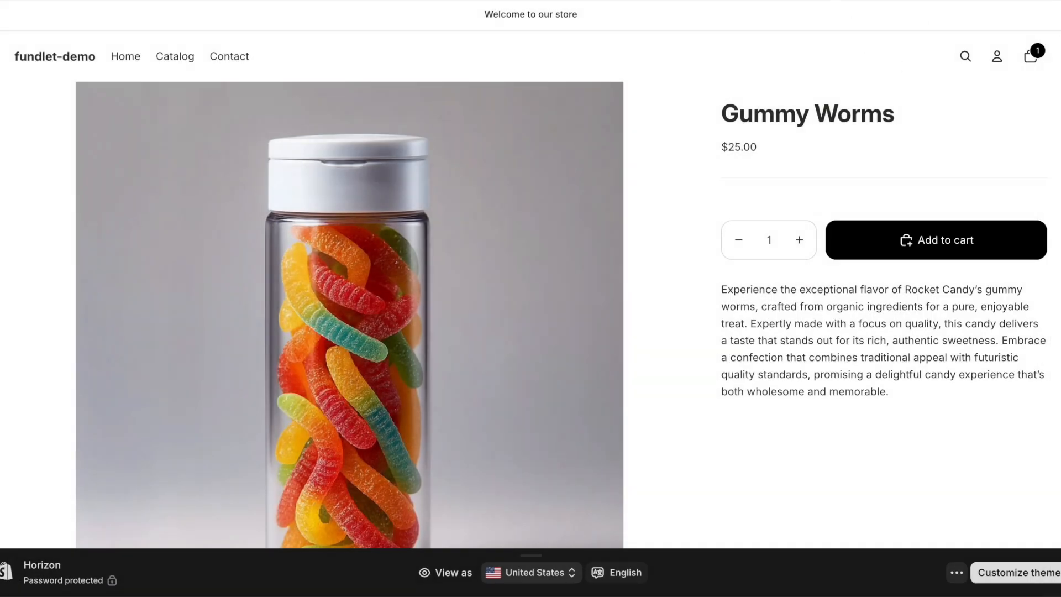
click(766, 1)
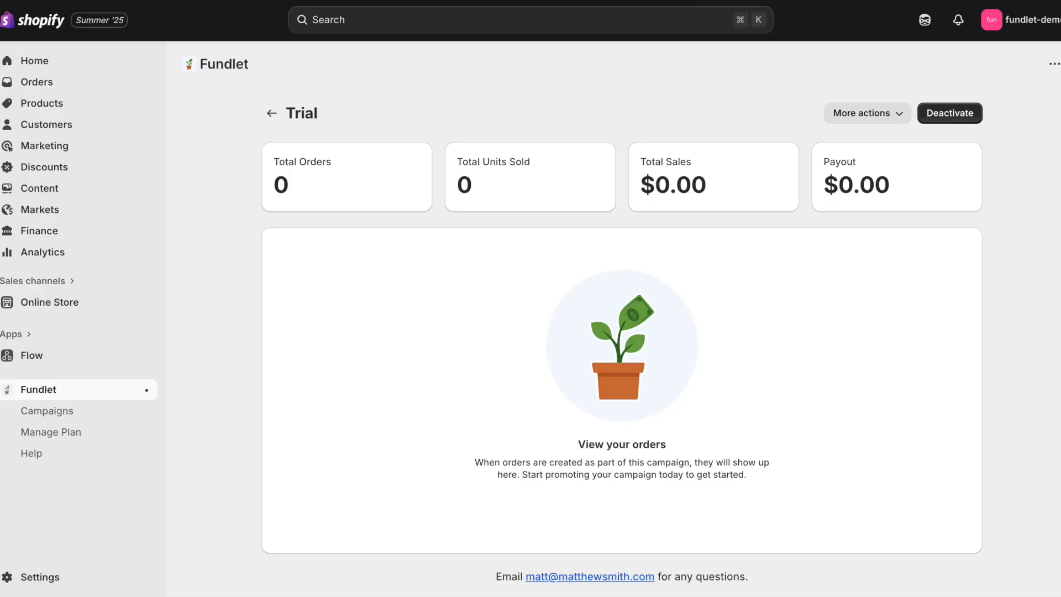
Step: Open the Trial participant sign-up form and enter the participant's name and e-mail
click(863, 113)
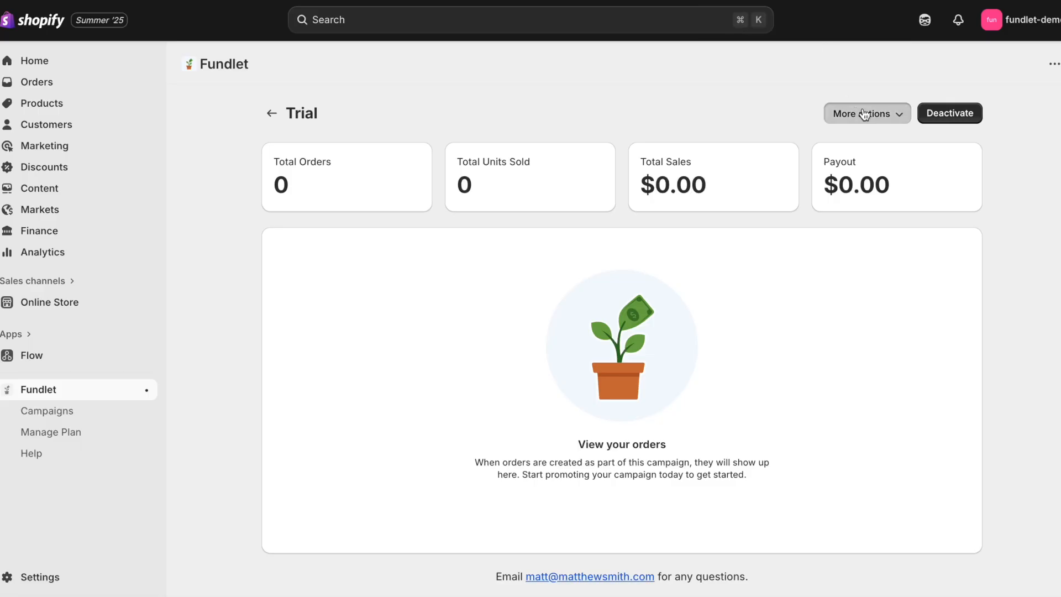
click(881, 172)
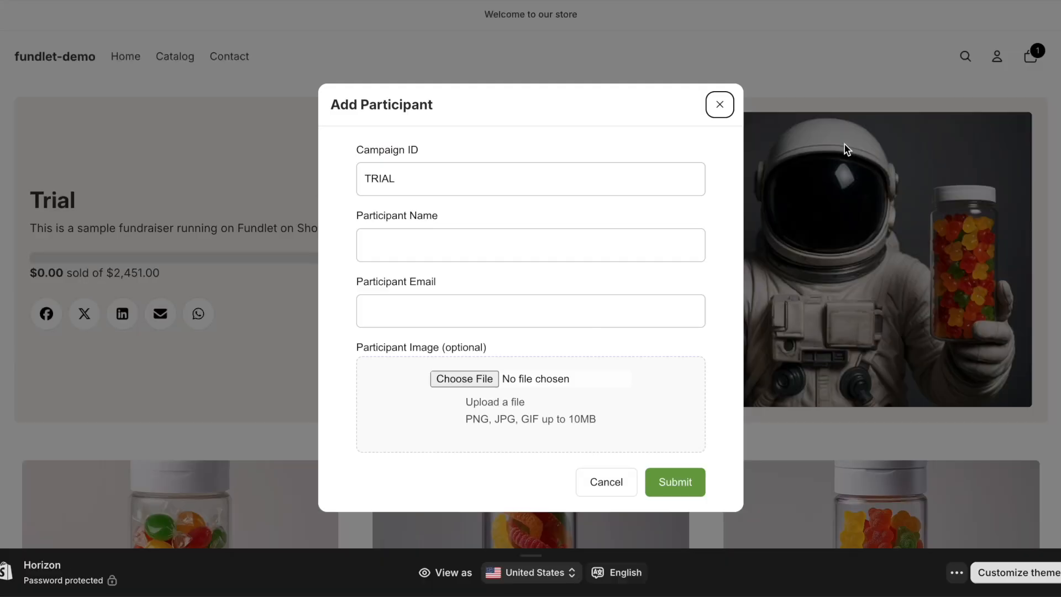
click(523, 257)
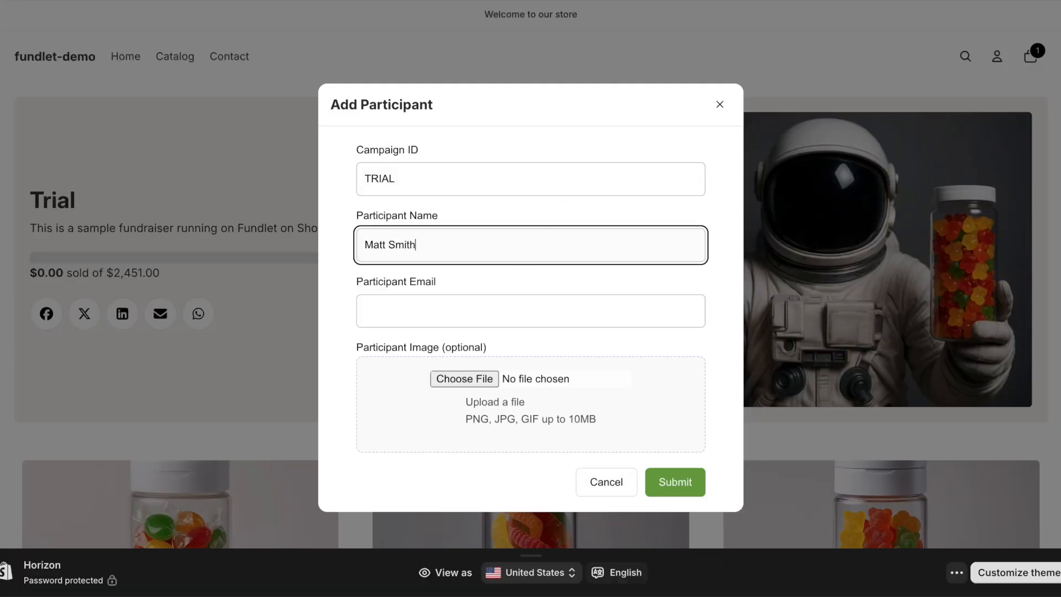
key(Tab)
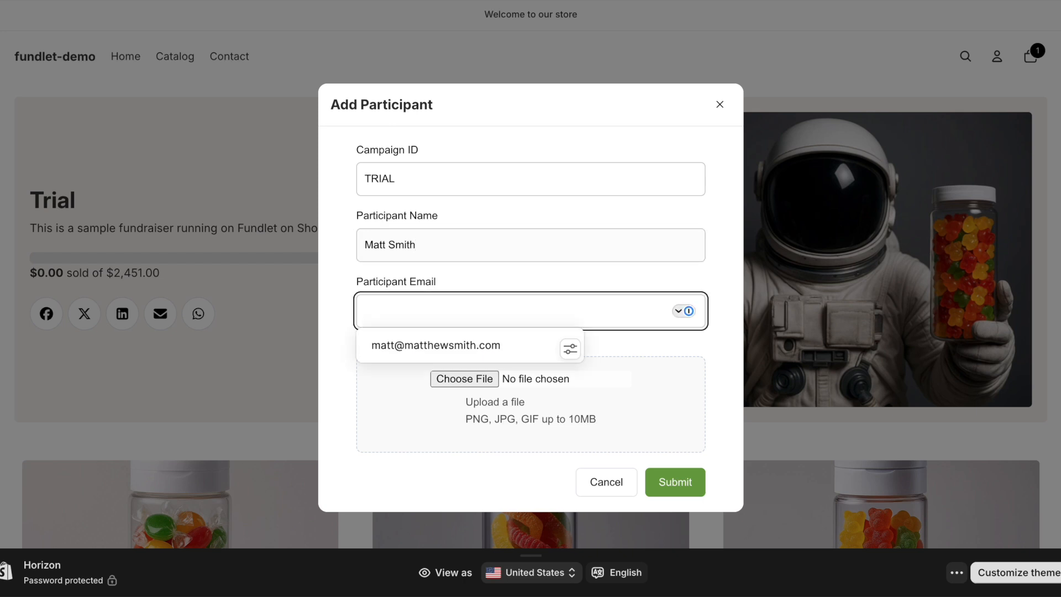
click(446, 343)
Step: Choose alien-candy.png as the participant's photo
click(456, 374)
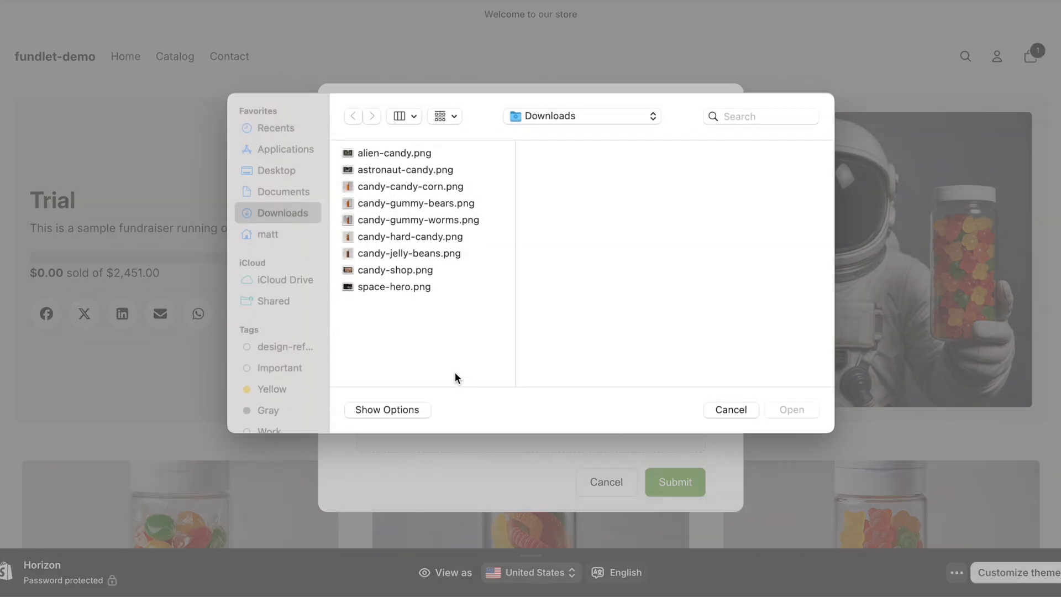
click(410, 290)
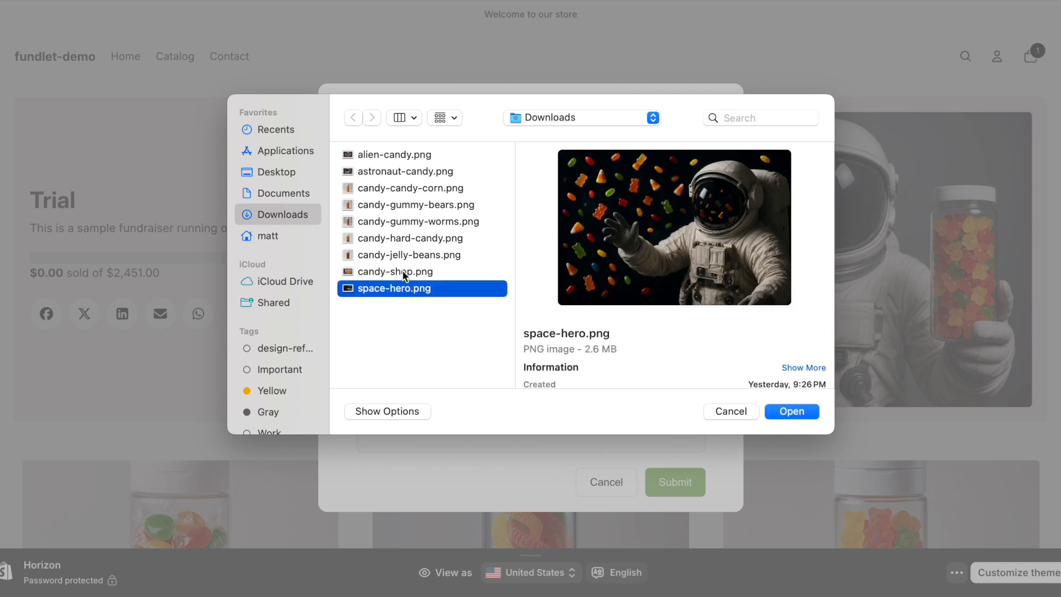
click(407, 271)
click(412, 172)
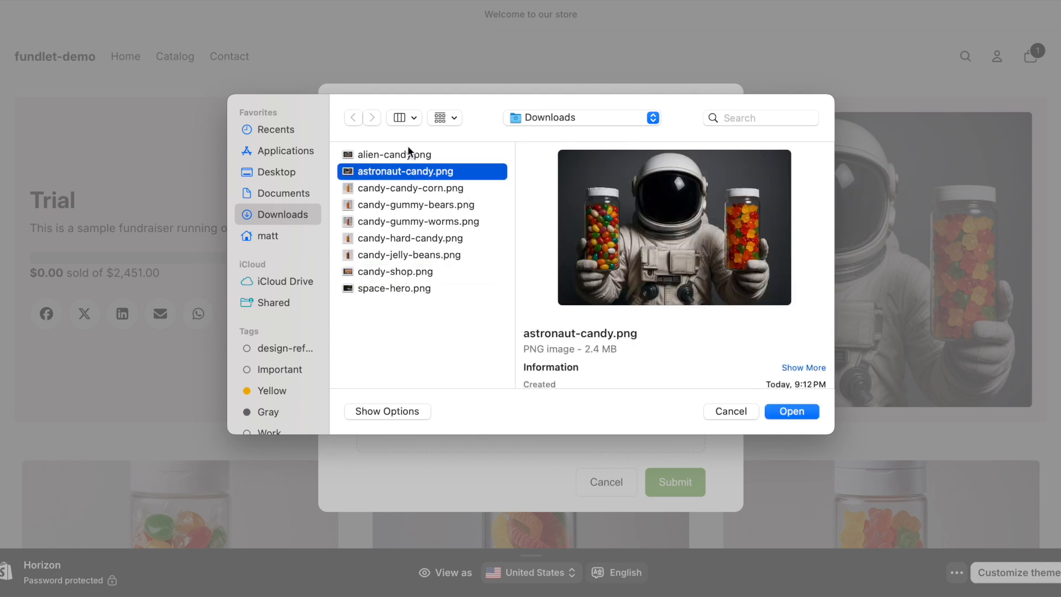
click(408, 154)
click(789, 412)
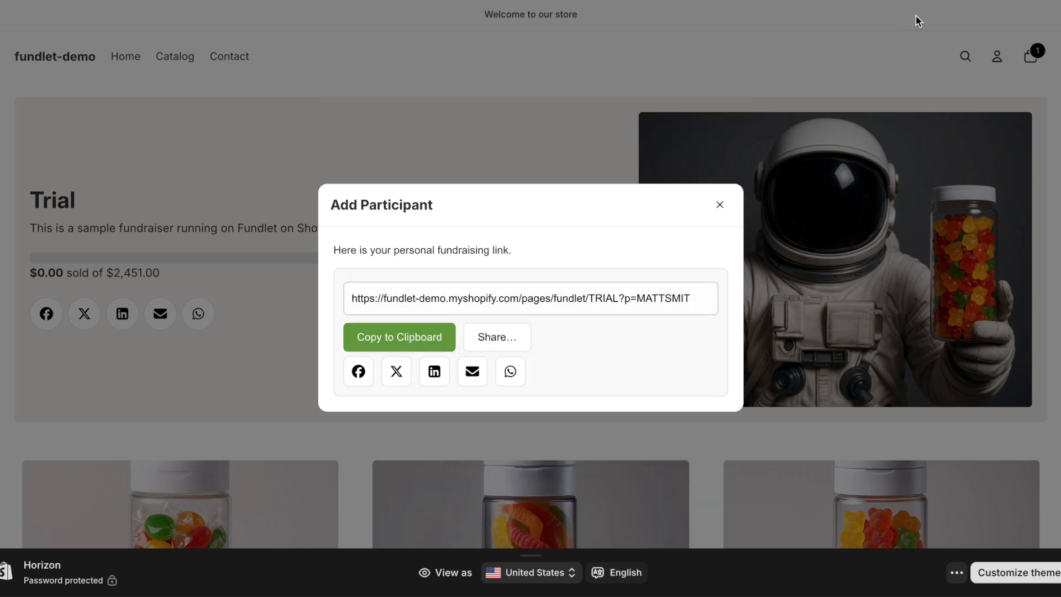
Step: Close the fundraising link dialog and open the participant's fundraiser page from the Leaderboard
click(721, 207)
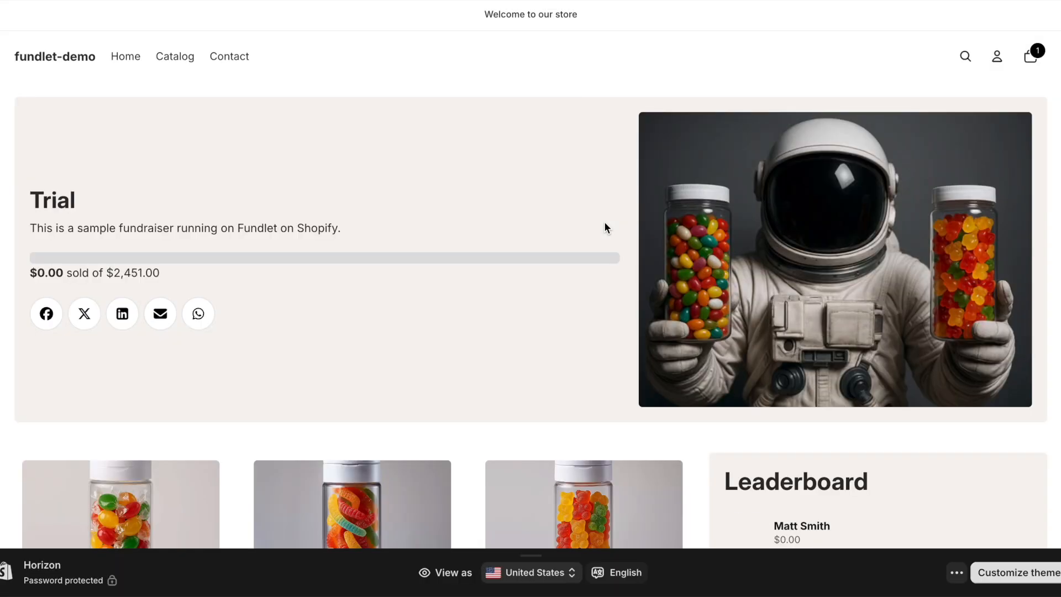
scroll(604, 221, down, 5)
scroll(604, 221, up, 5)
scroll(604, 228, down, 3)
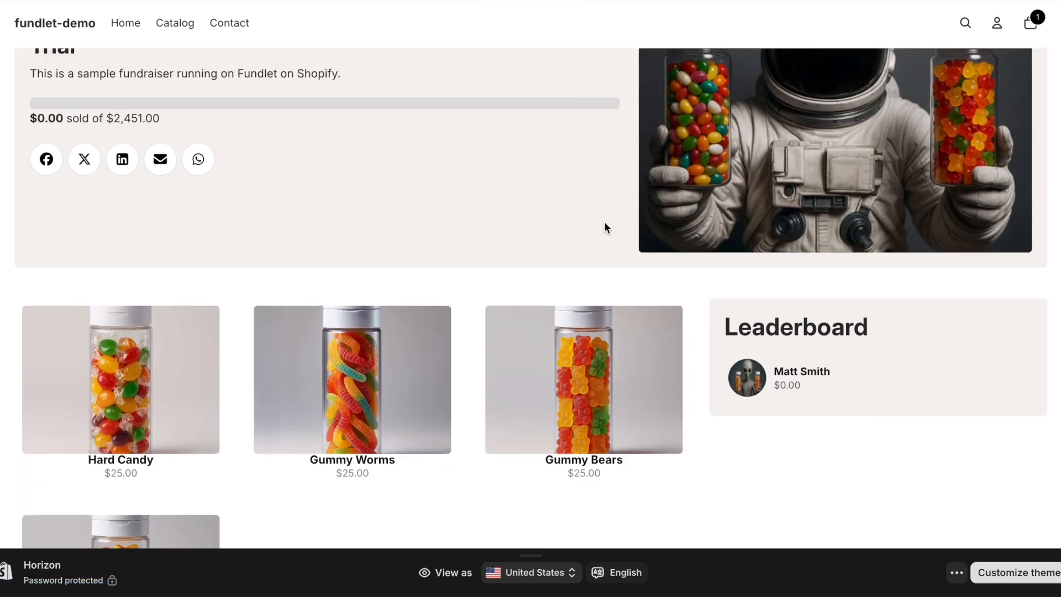
scroll(604, 228, up, 3)
scroll(713, 222, down, 3)
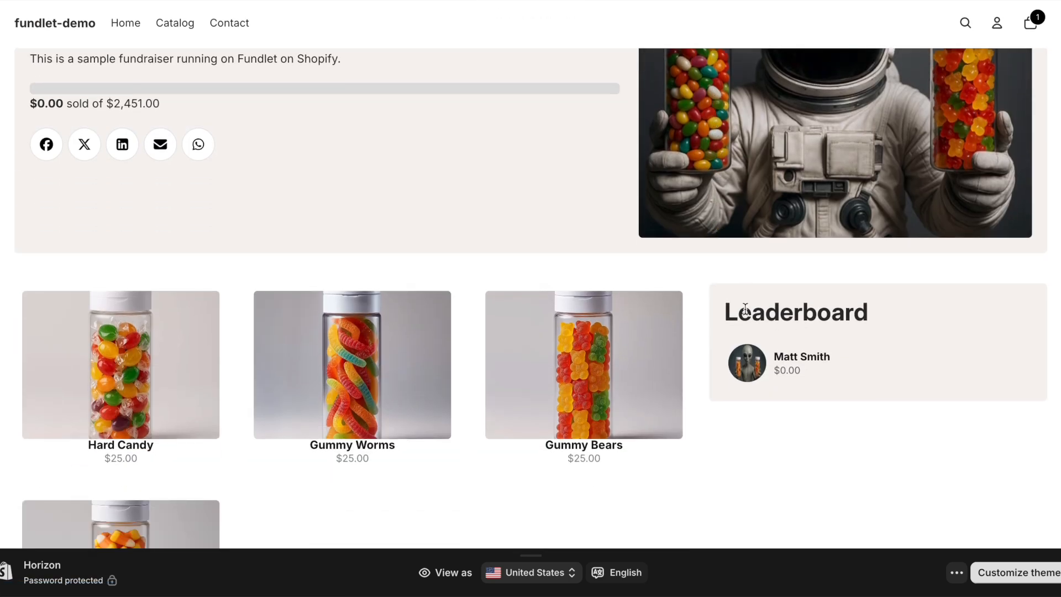
click(772, 365)
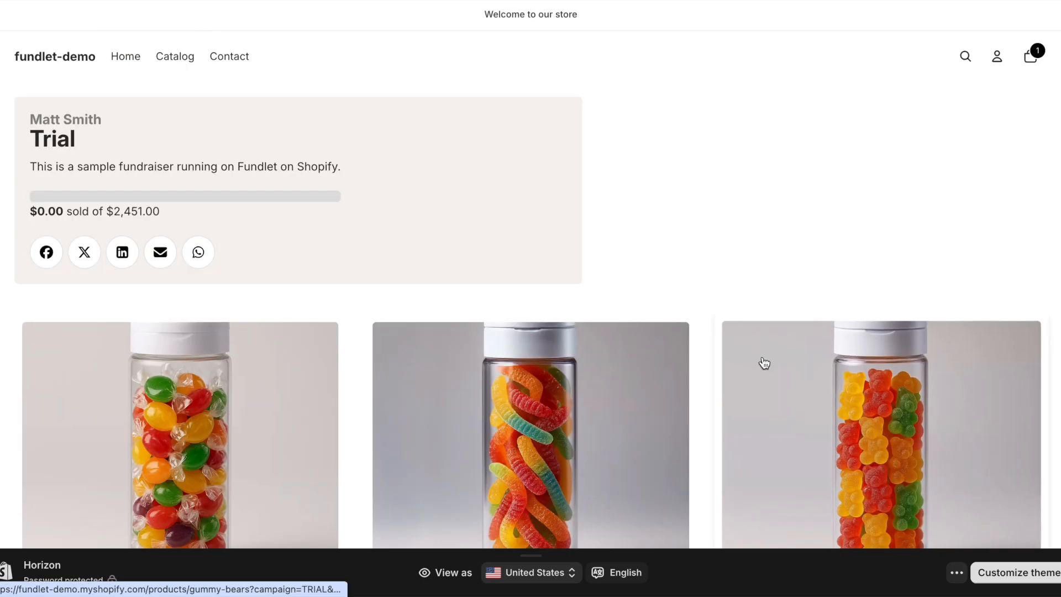
Step: Add Gummy Bears to the cart from the participant's fundraiser page
scroll(721, 268, down, 2)
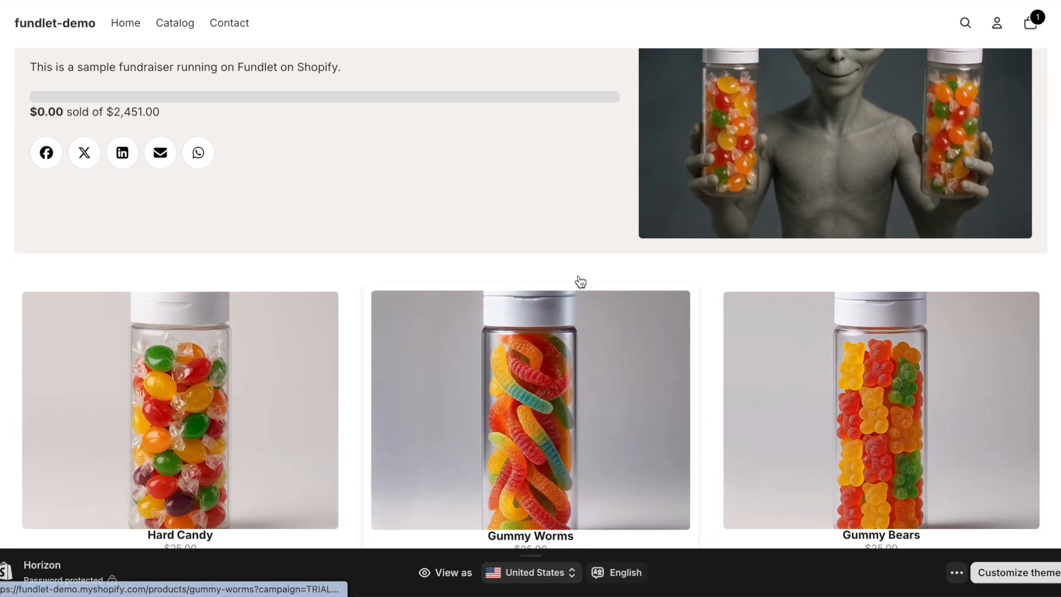
scroll(429, 129, up, 3)
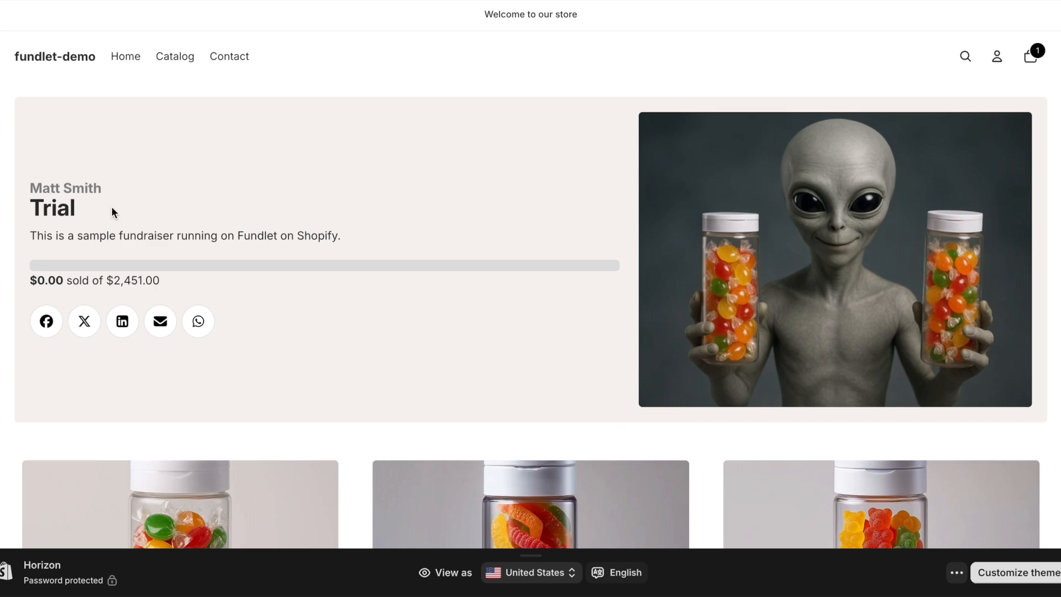
scroll(827, 253, down, 8)
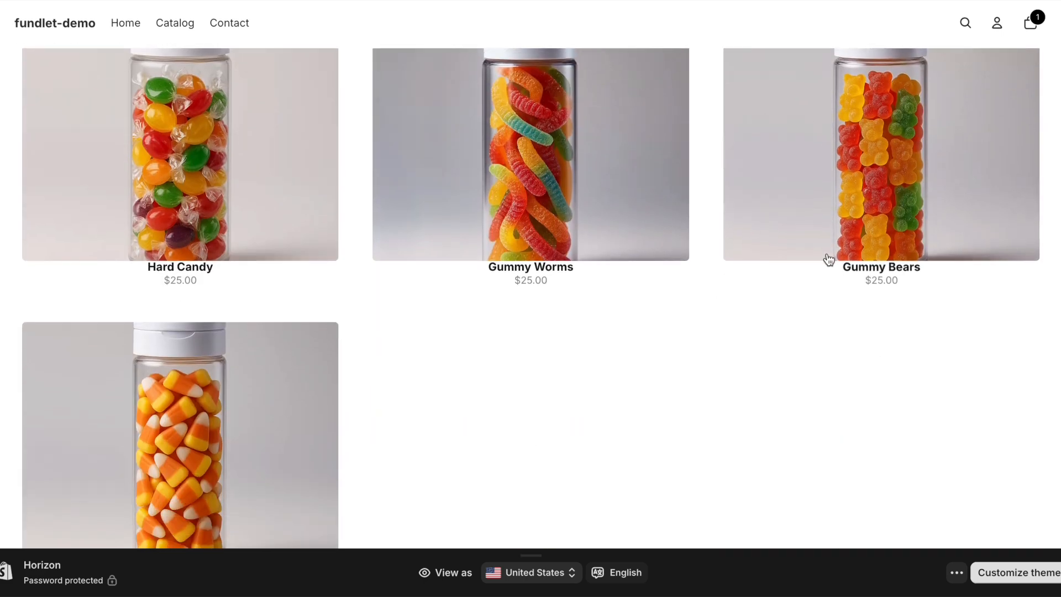
scroll(829, 260, up, 1)
click(841, 250)
click(952, 239)
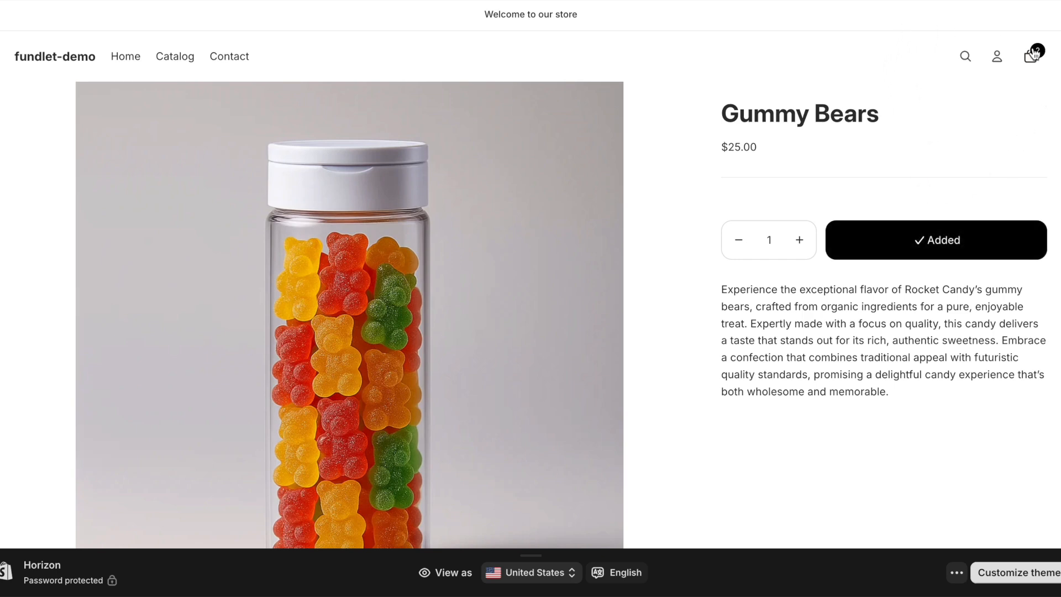
Step: Check the cart's participant attribution, then remove Gummy Worms and Gummy Bears to empty it
click(1030, 55)
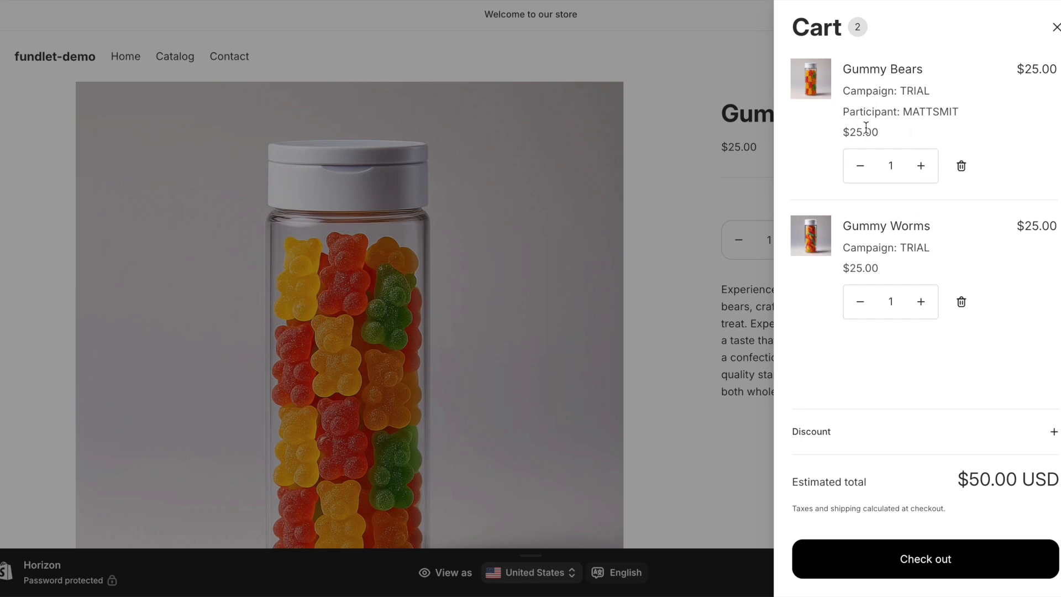
click(962, 301)
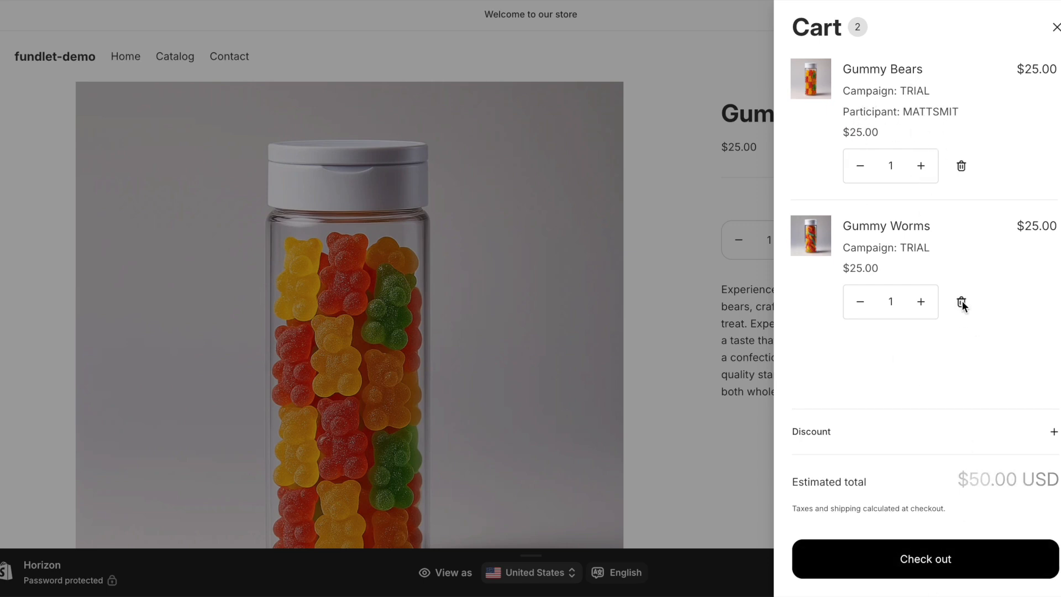
click(962, 167)
click(1056, 27)
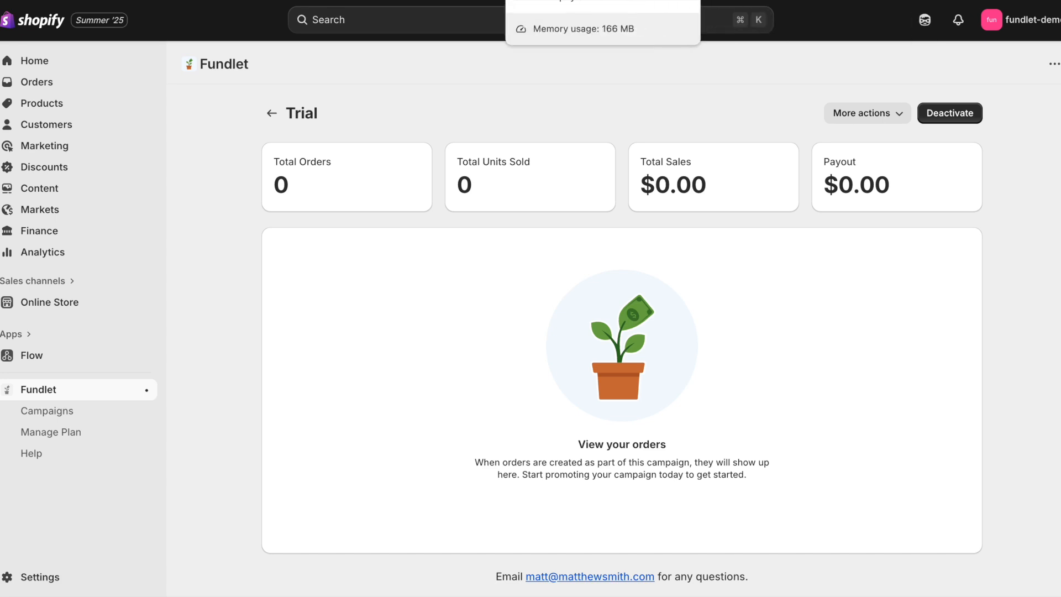
Step: Activate the Bogus (for testing) gateway under Settings > Payments, then exit Settings
click(40, 576)
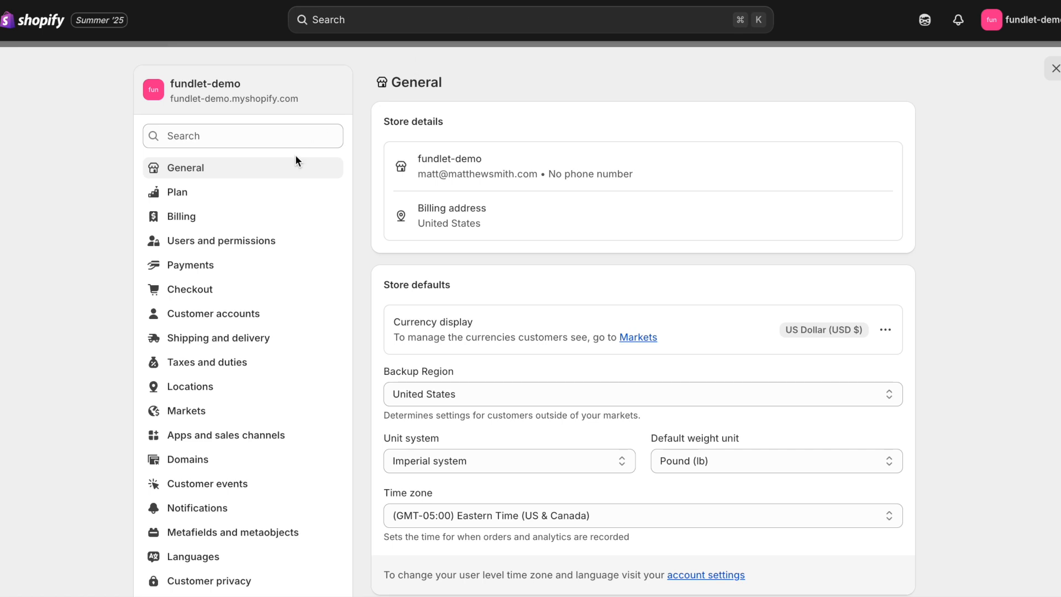
click(211, 267)
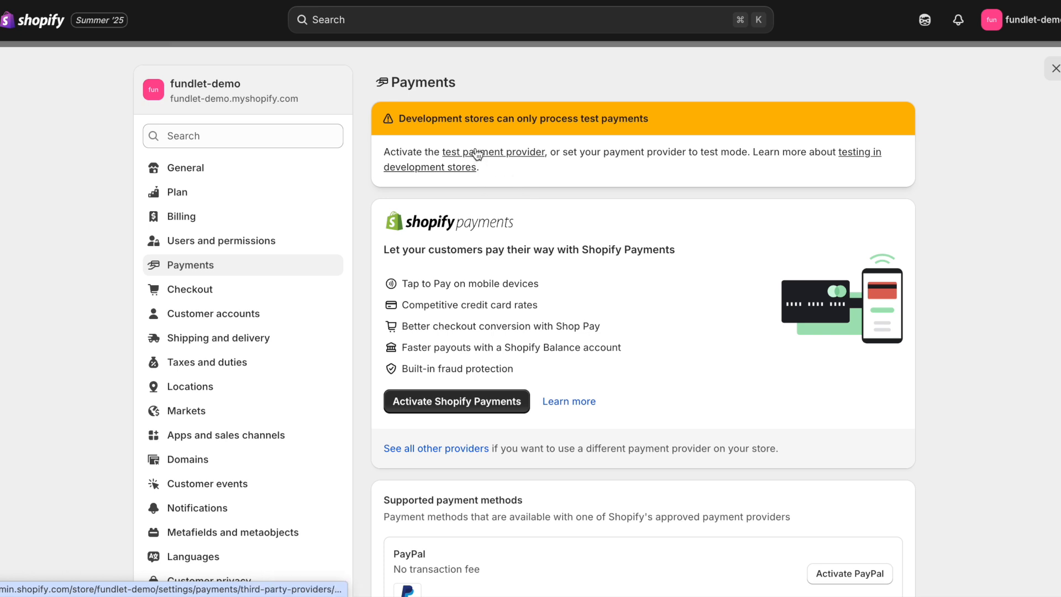
click(482, 154)
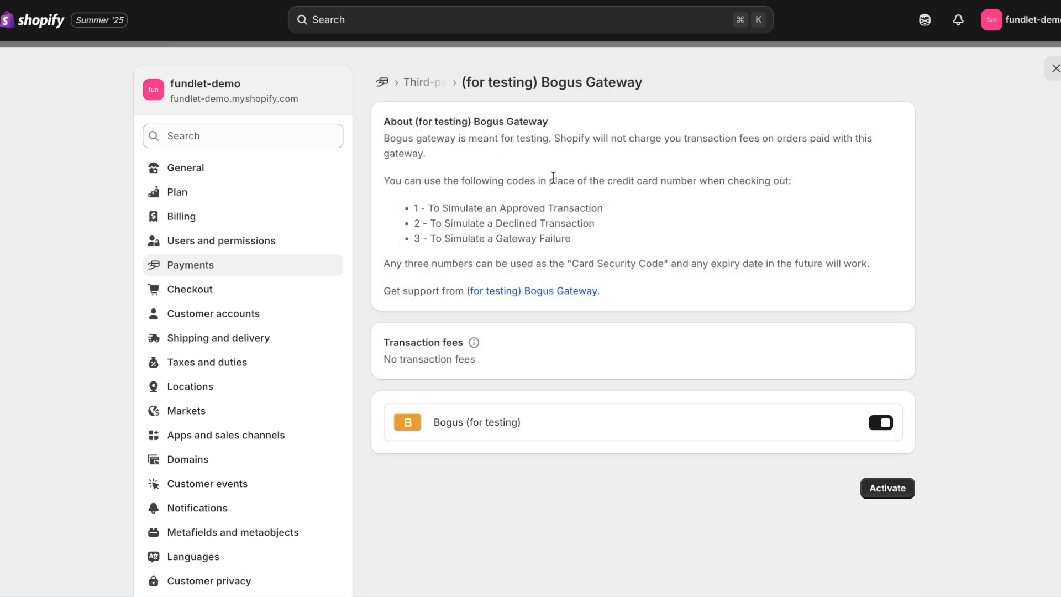
click(891, 487)
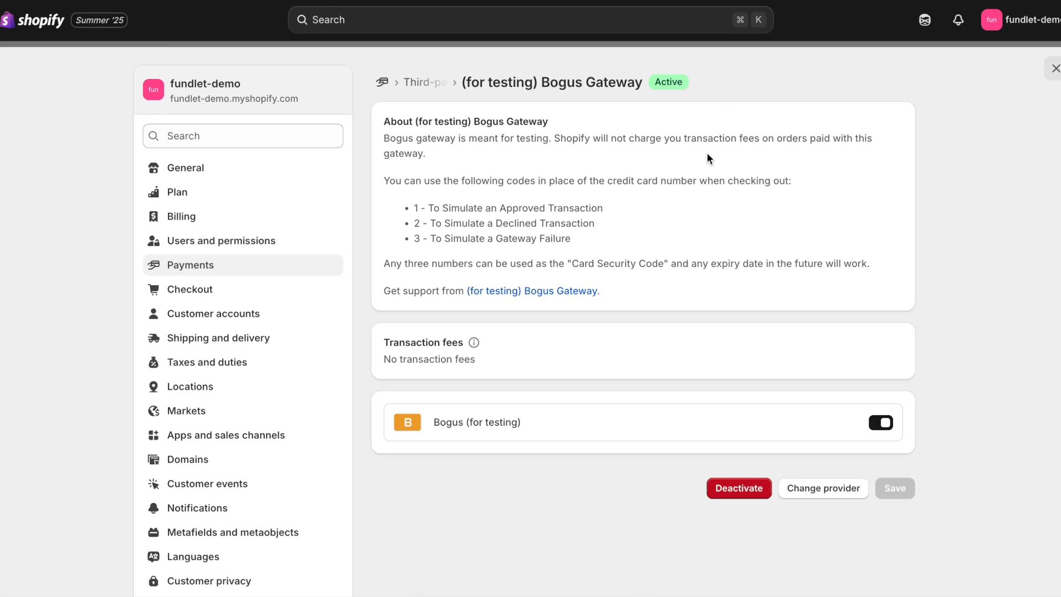
click(1056, 69)
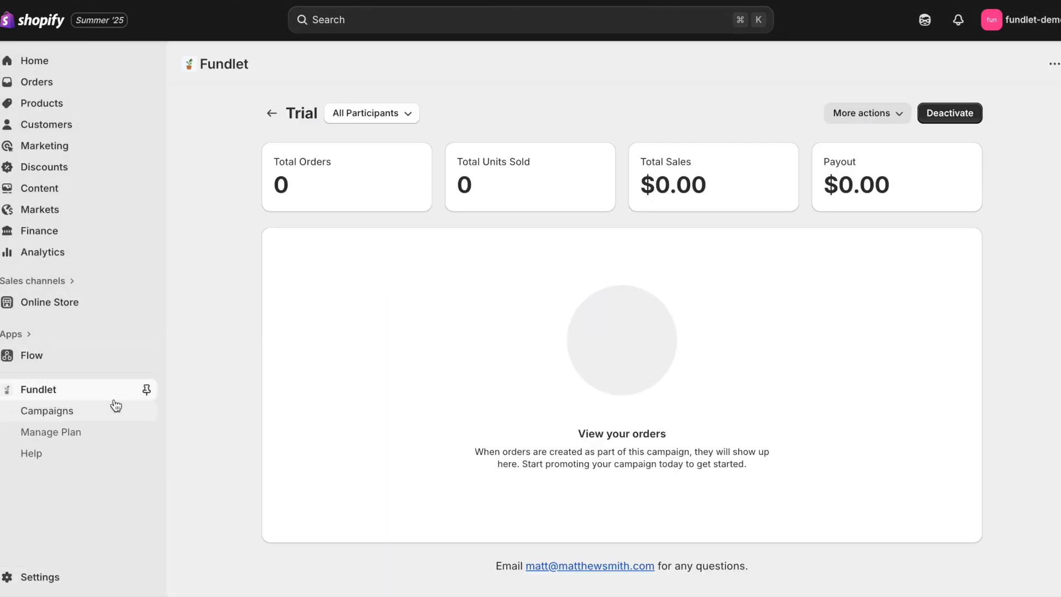
Step: View the Trial campaign's storefront and open the participant's fundraiser page from the Leaderboard
click(110, 410)
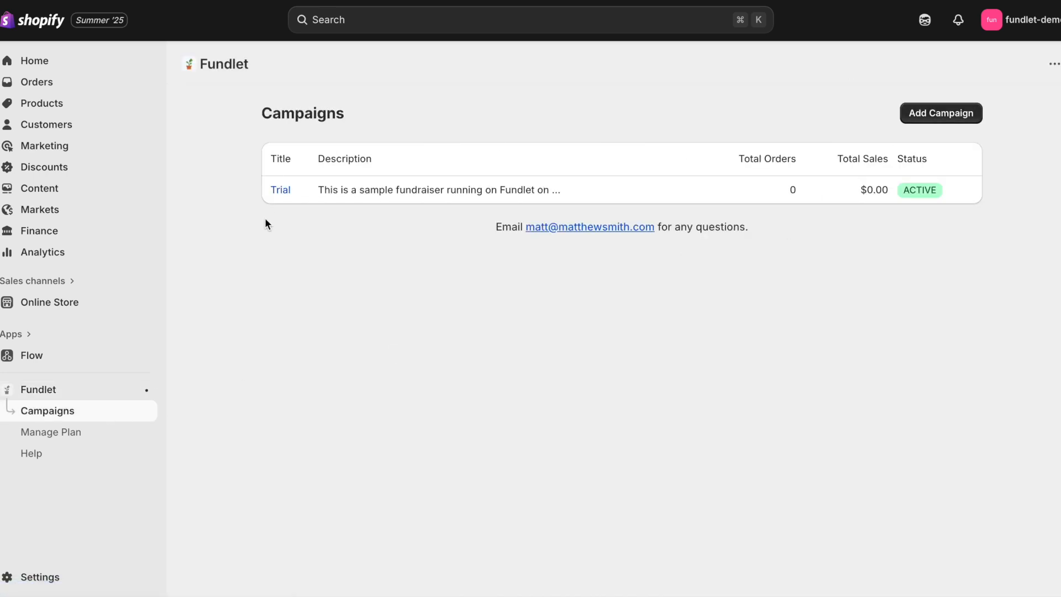
click(279, 191)
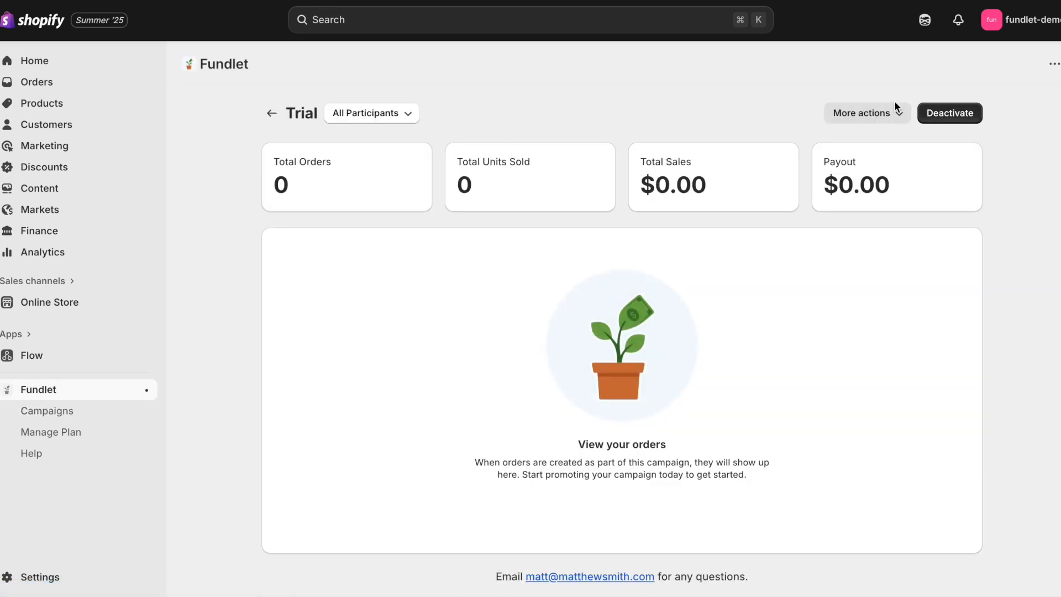
click(891, 111)
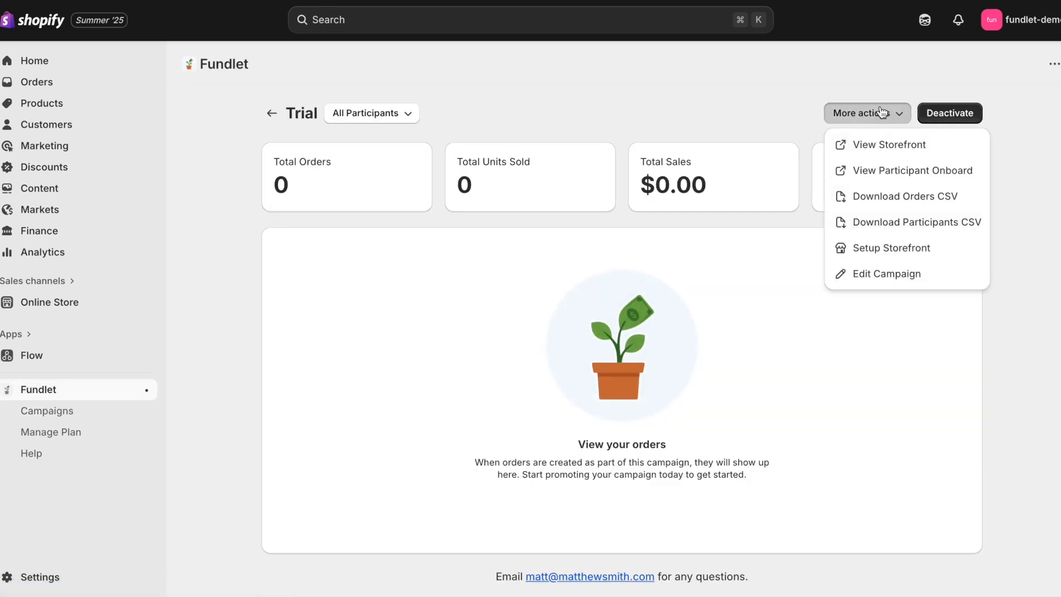
click(889, 146)
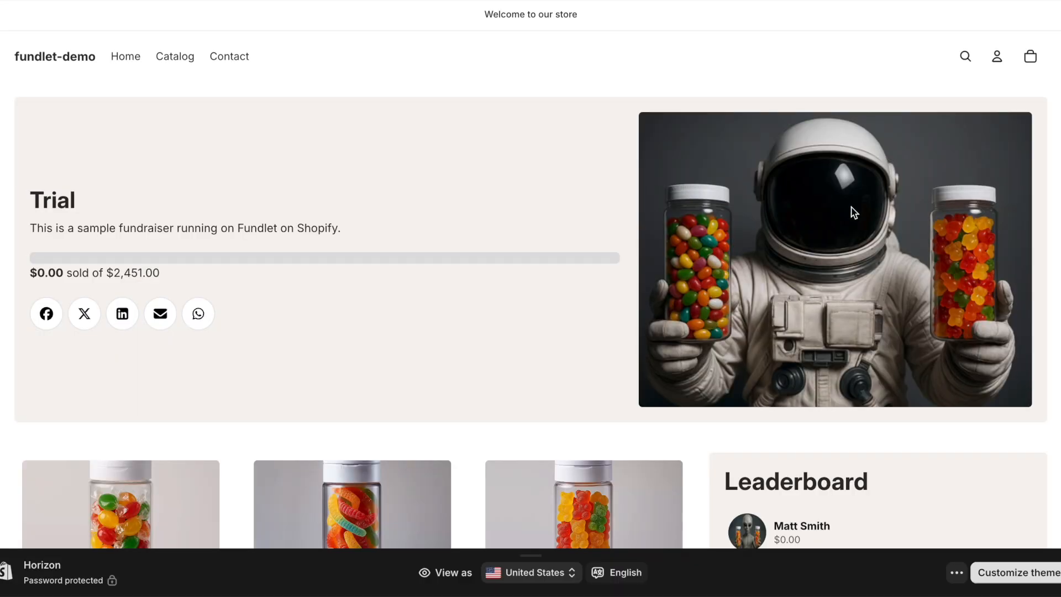
scroll(854, 213, down, 3)
click(774, 372)
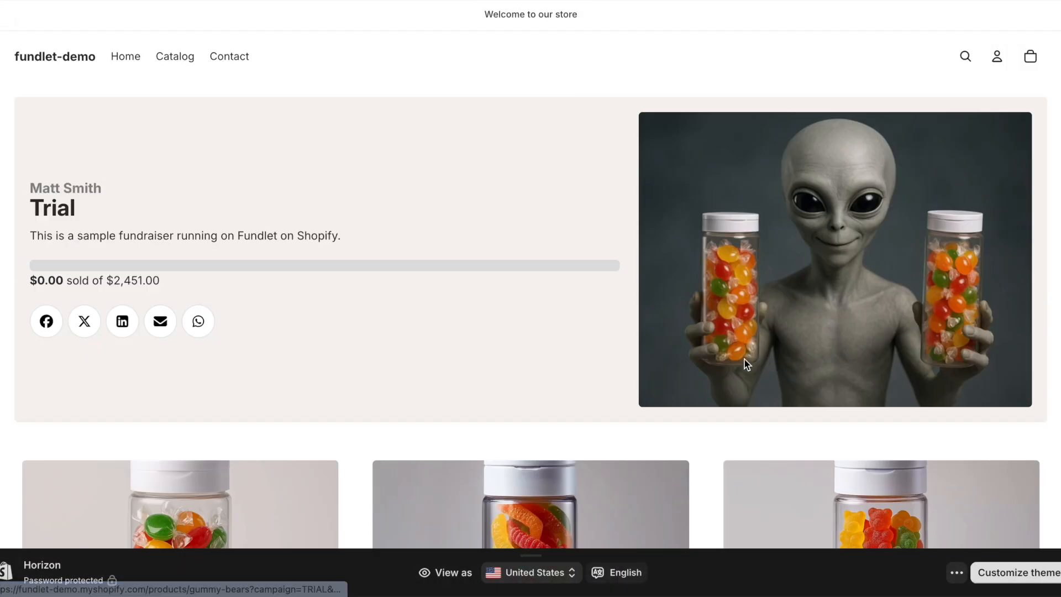
Step: Add 2 Gummy Worms to the cart from the participant's page
scroll(694, 359, down, 8)
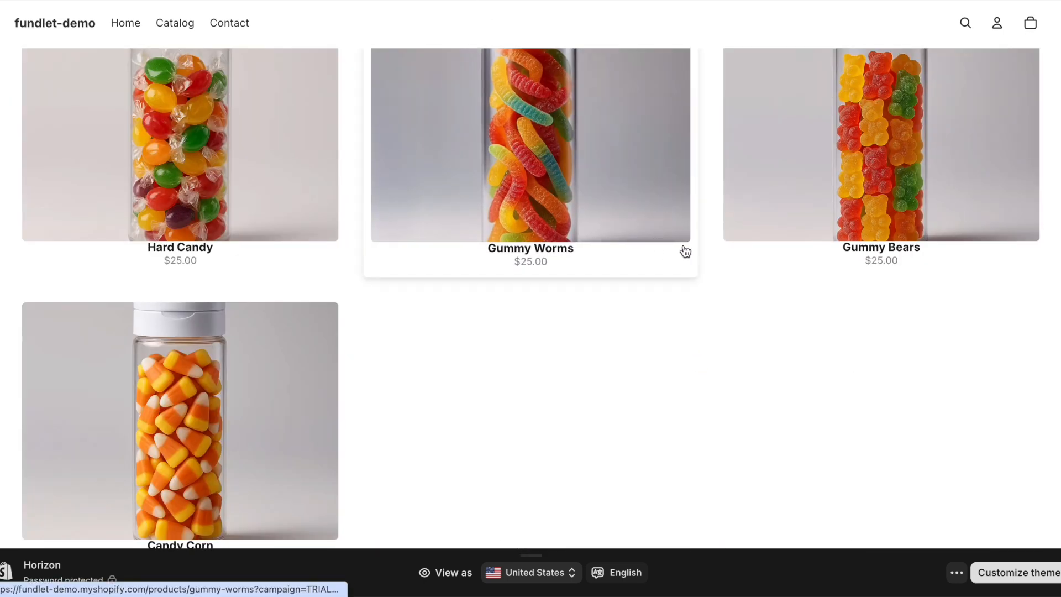
scroll(668, 315, up, 8)
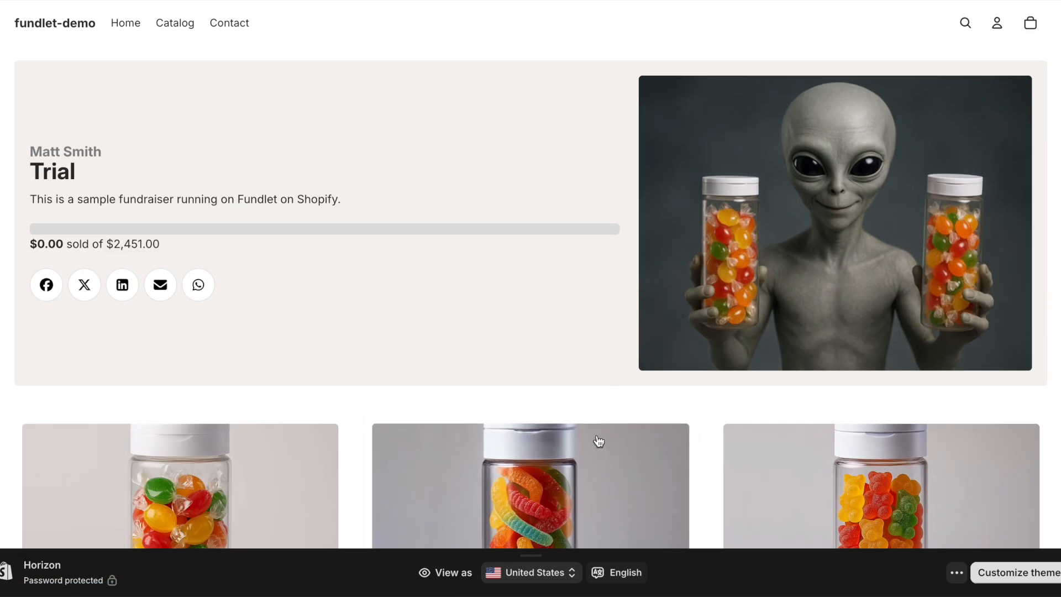
click(598, 442)
click(802, 243)
click(895, 244)
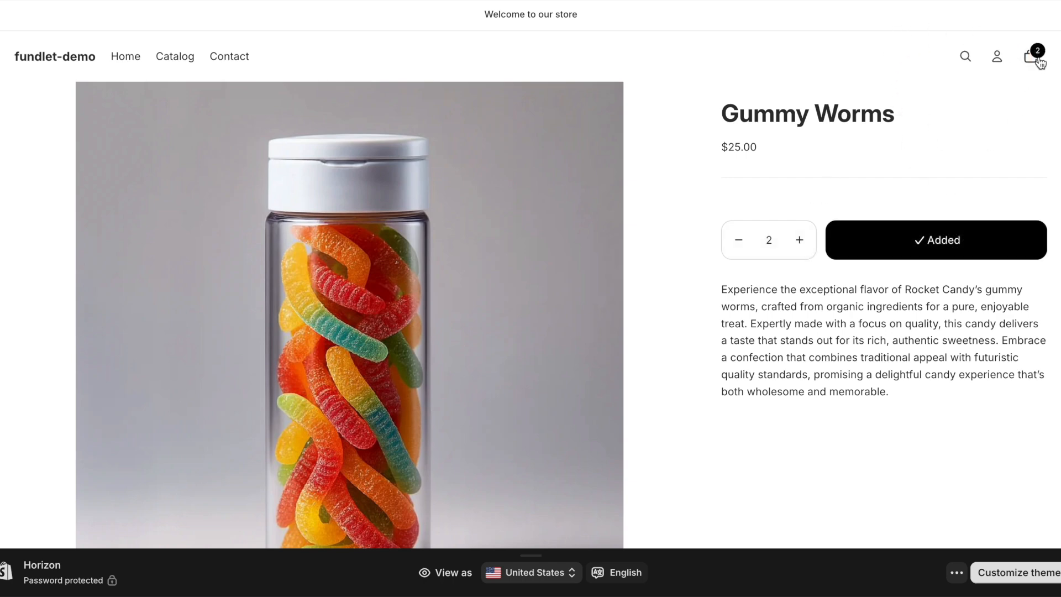
click(1030, 57)
click(1052, 39)
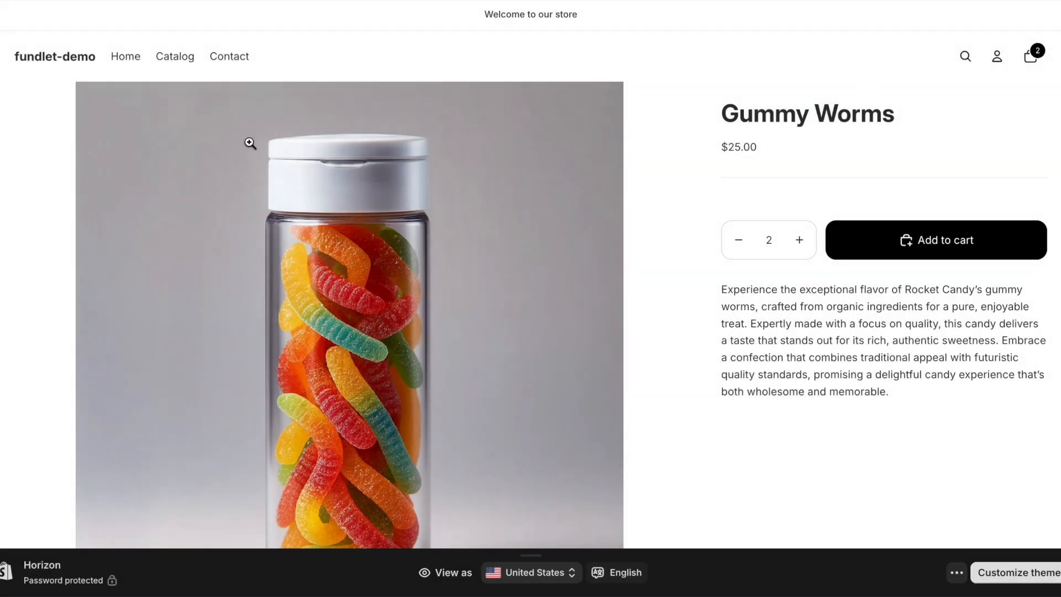
Step: Add 3 Gummy Bears to the cart and review both TRIAL-tagged items totaling $125.00
click(19, 1)
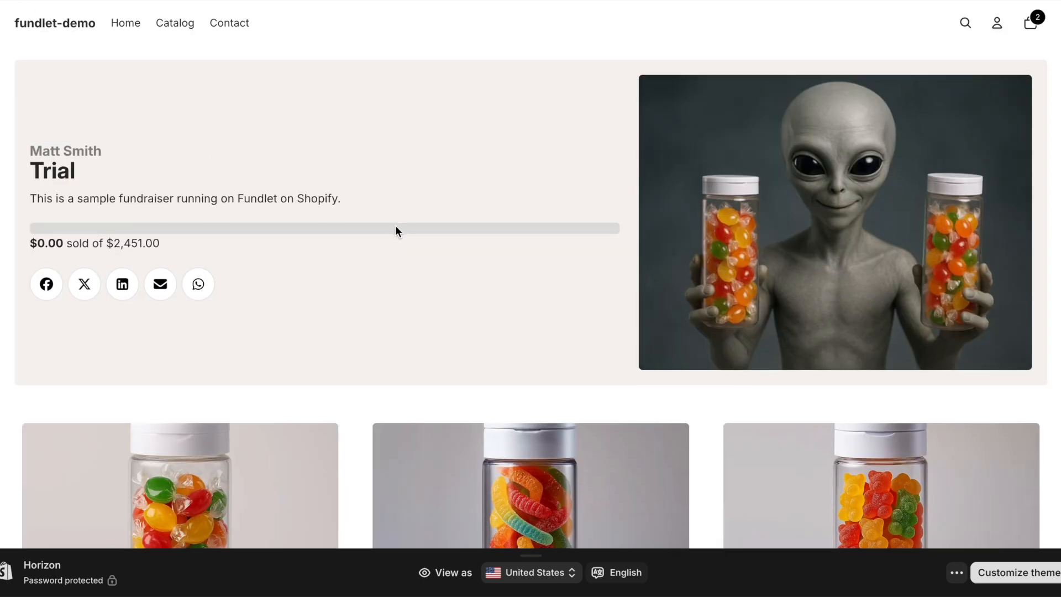
scroll(396, 224, down, 5)
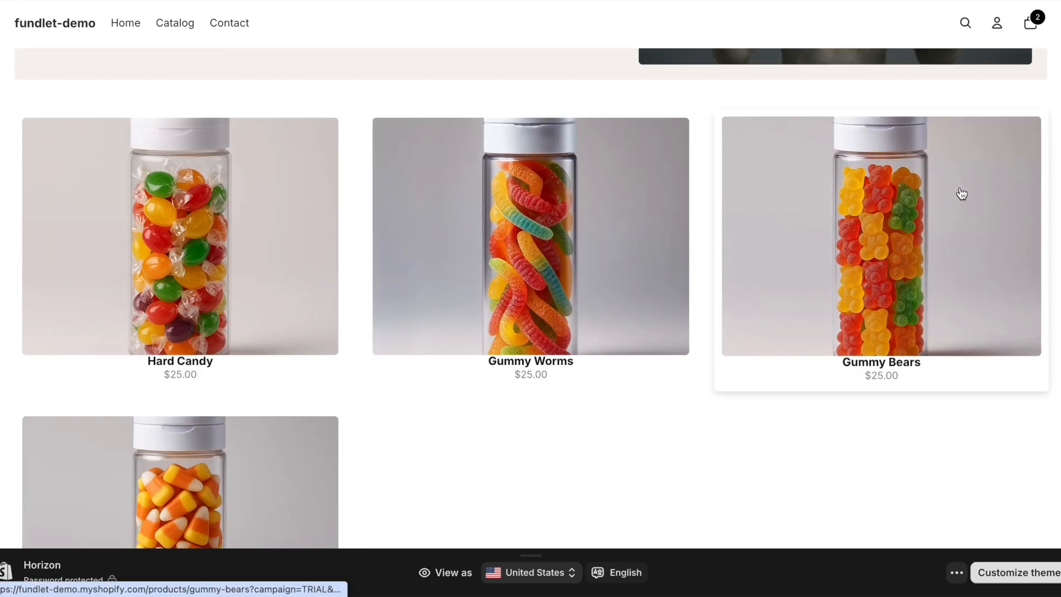
click(954, 247)
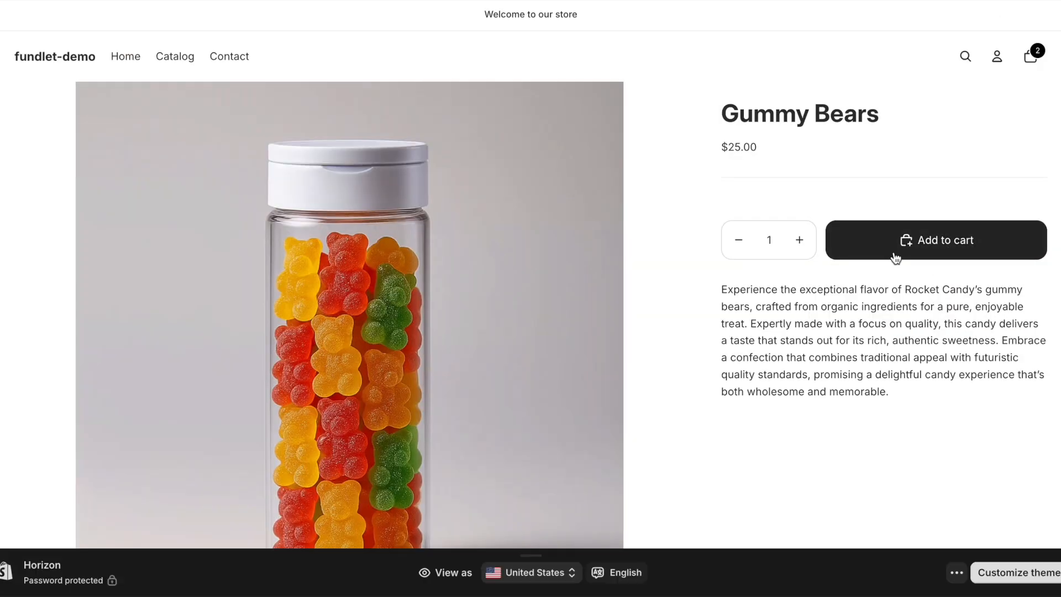
click(813, 242)
click(813, 242)
click(881, 249)
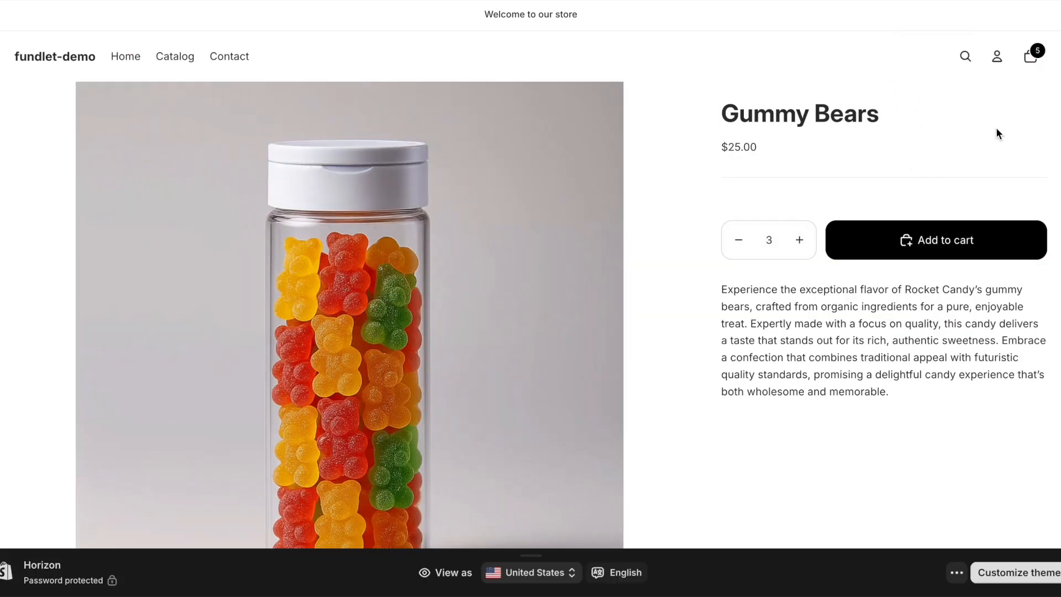
click(1032, 59)
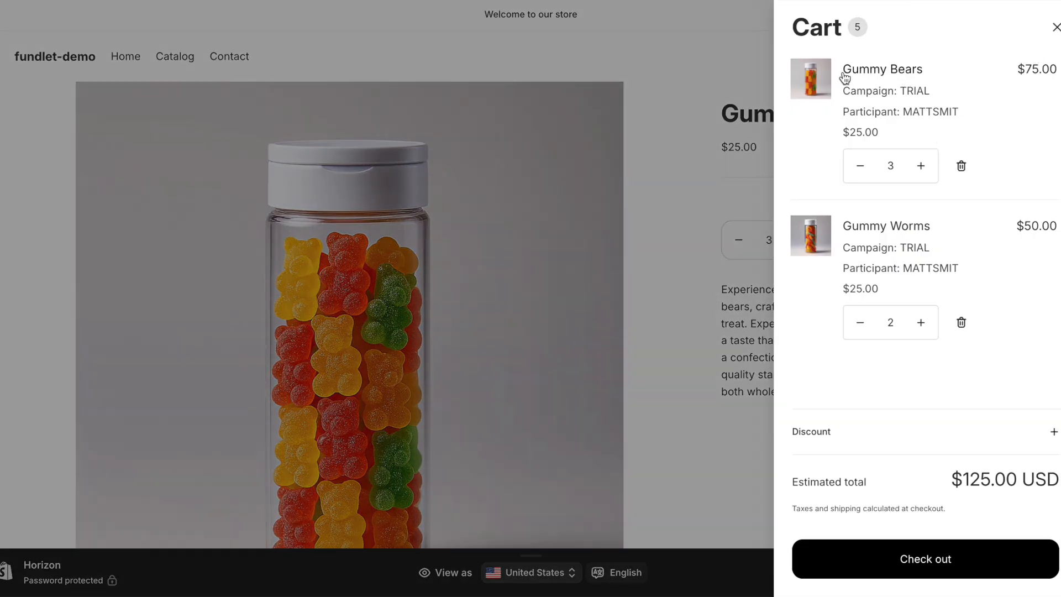
Step: At checkout, fill in the buyer's e-mail, first and last name, street address, city and ZIP code
click(938, 559)
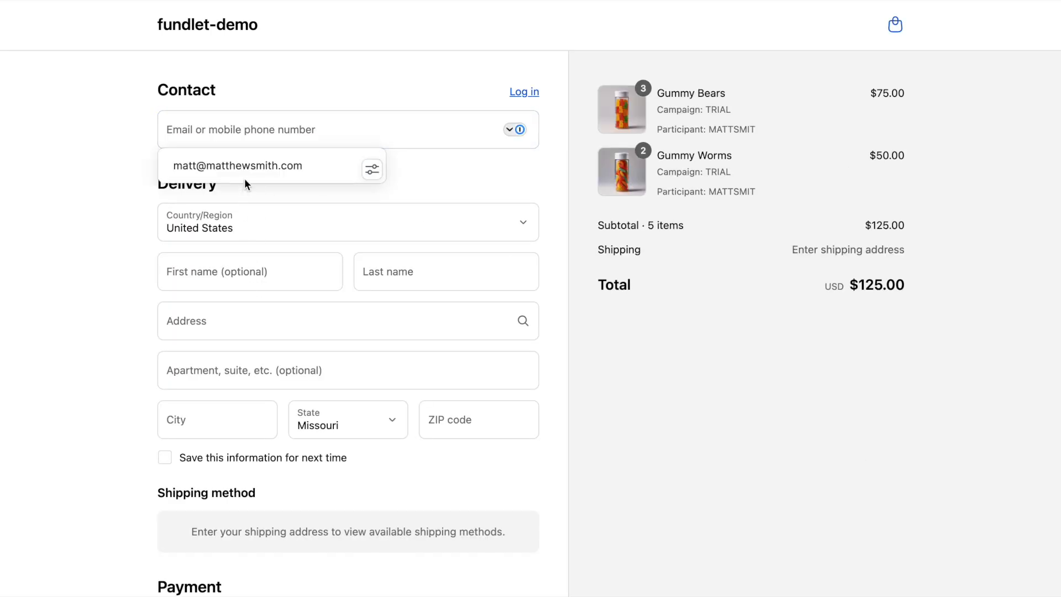
click(237, 166)
click(227, 272)
key(Tab)
key(Tab)
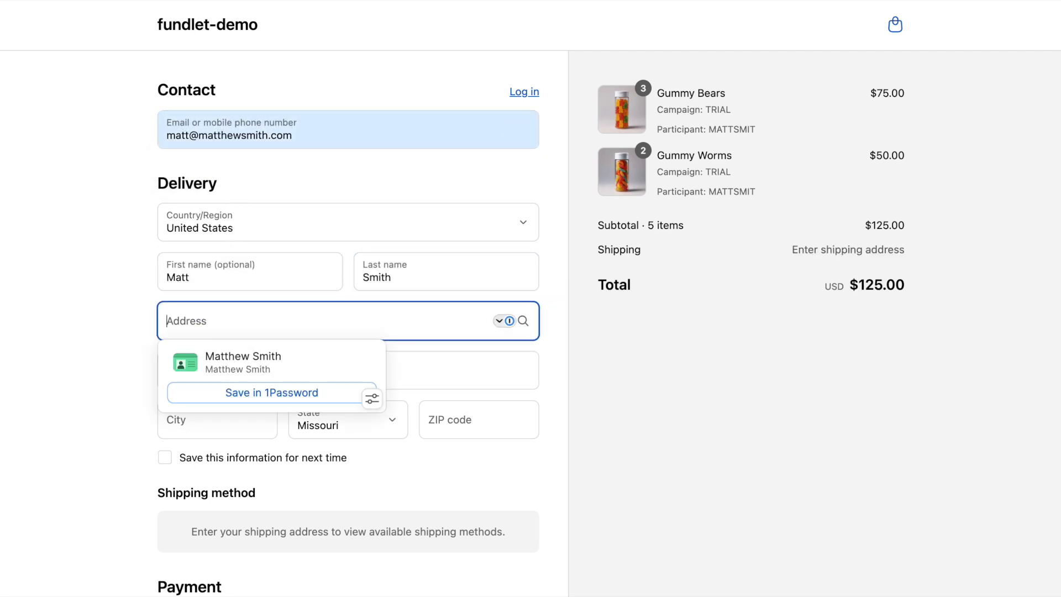
text(1 Test )
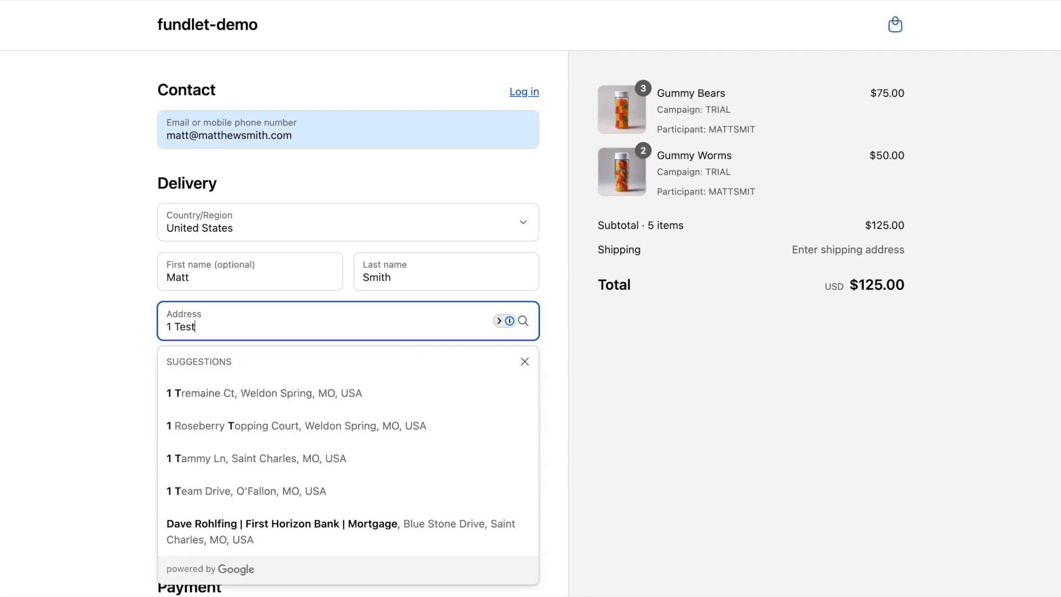
text(Ave.)
key(Tab)
key(Tab)
text(St. )
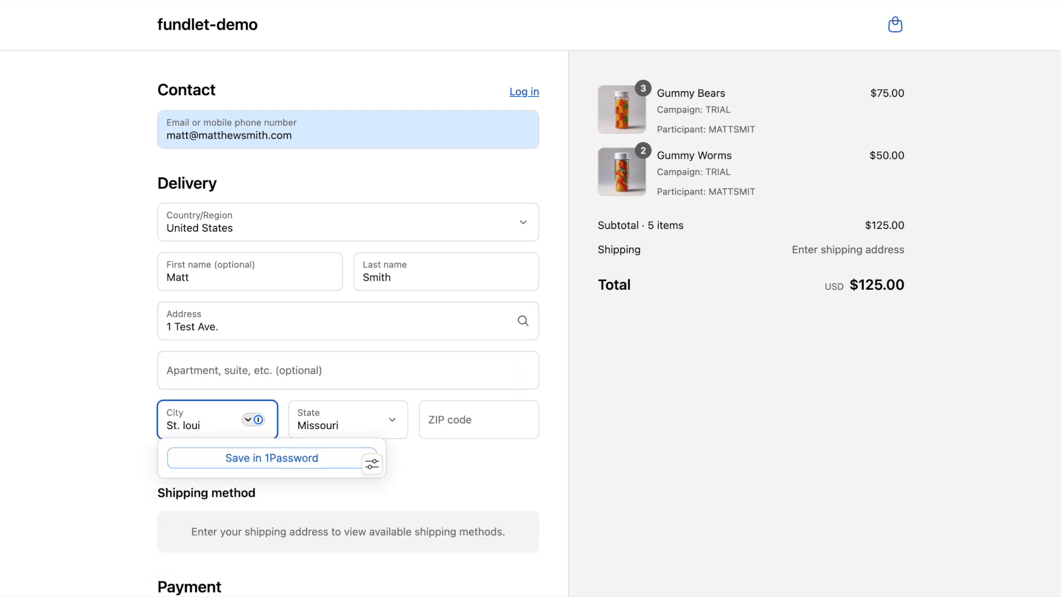
text(Louis)
key(Tab)
key(Tab)
text(63021)
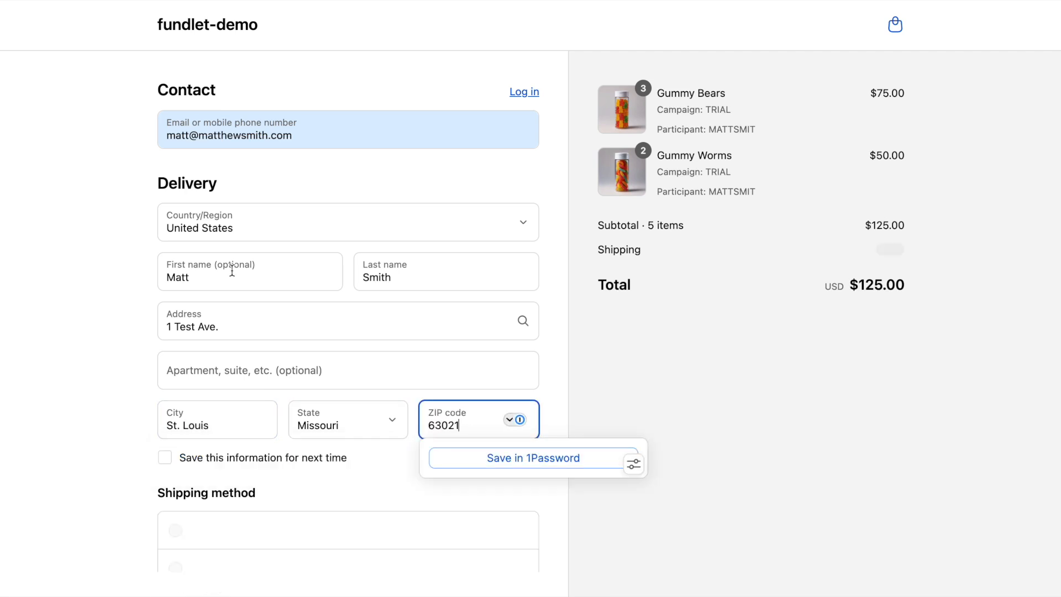
Step: Pay the $125.00 test order, dismiss the password manager prompt, and return to the Fundlet dashboard
scroll(376, 246, down, 7)
click(265, 539)
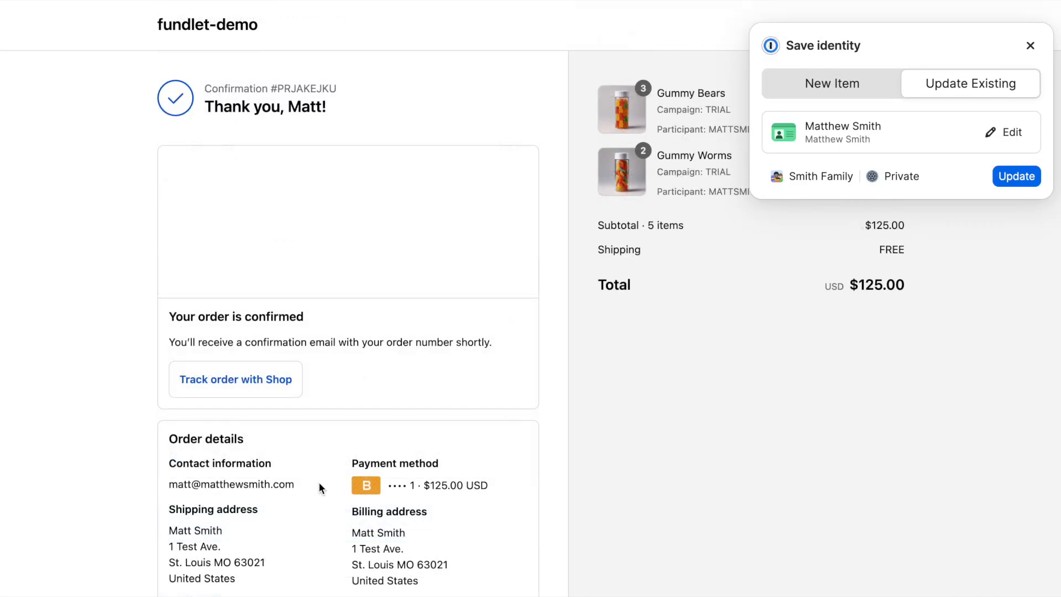
click(1031, 47)
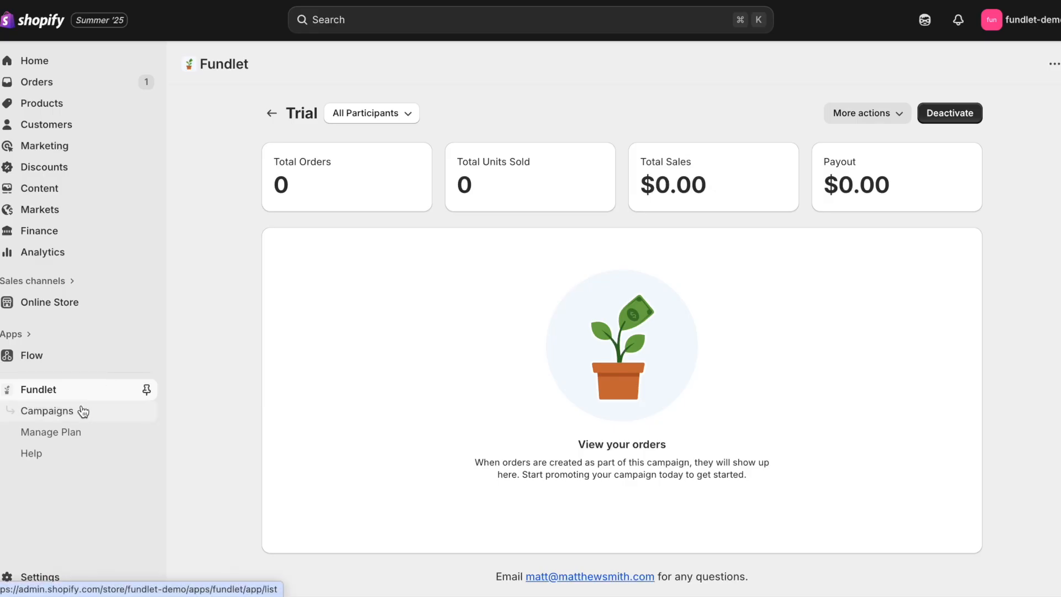
click(81, 386)
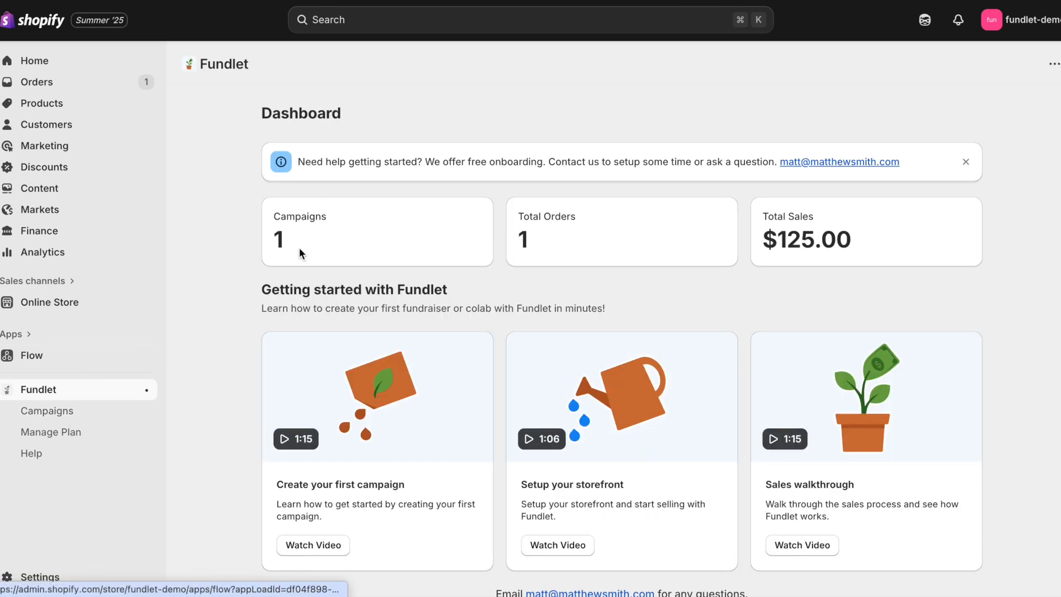
Step: Filter the Trial campaign to the participant, showing 1 order, 5 units and $125.00 sales
click(90, 412)
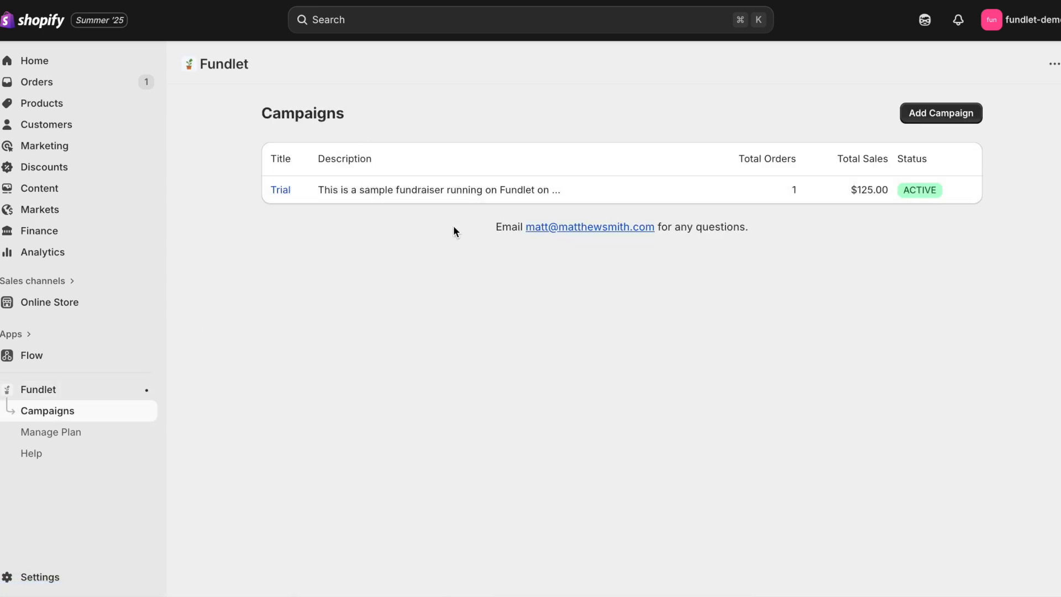
click(280, 191)
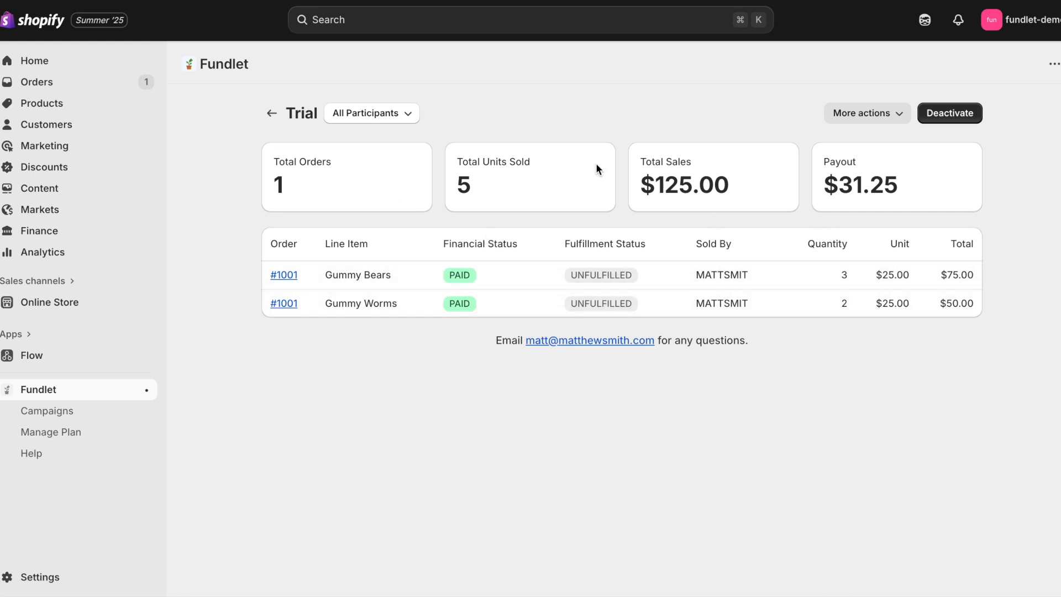
click(404, 126)
click(391, 170)
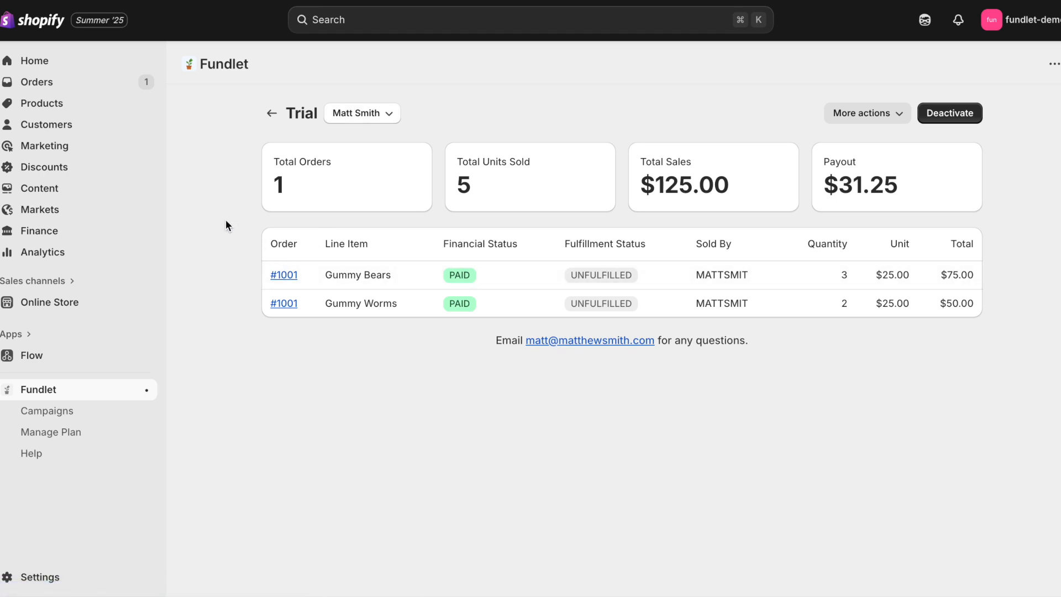
Step: Open order #1001 to review its TRIAL-tagged candy lines
click(286, 276)
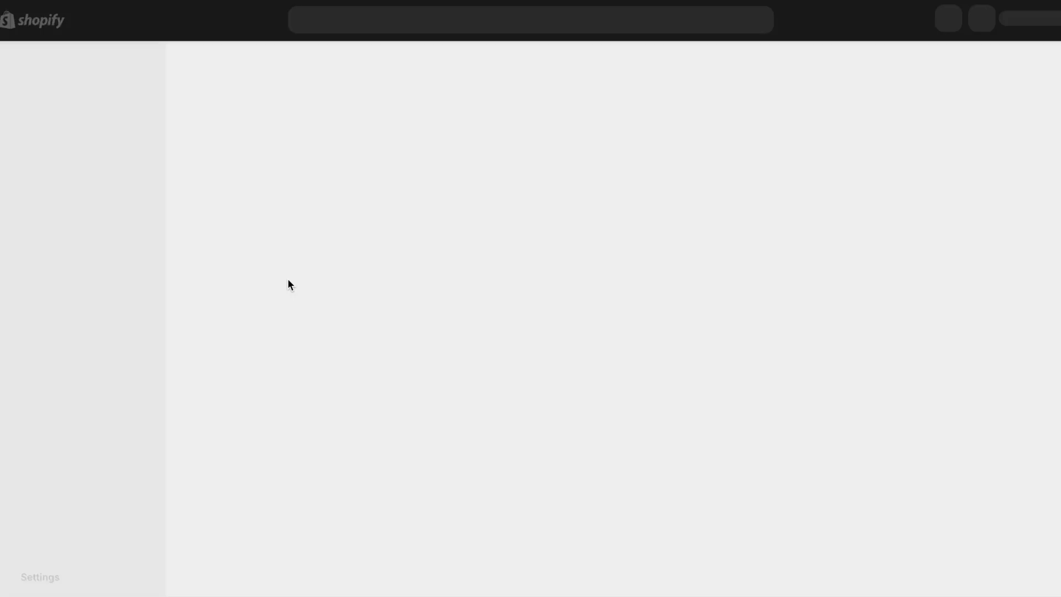
scroll(688, 279, down, 5)
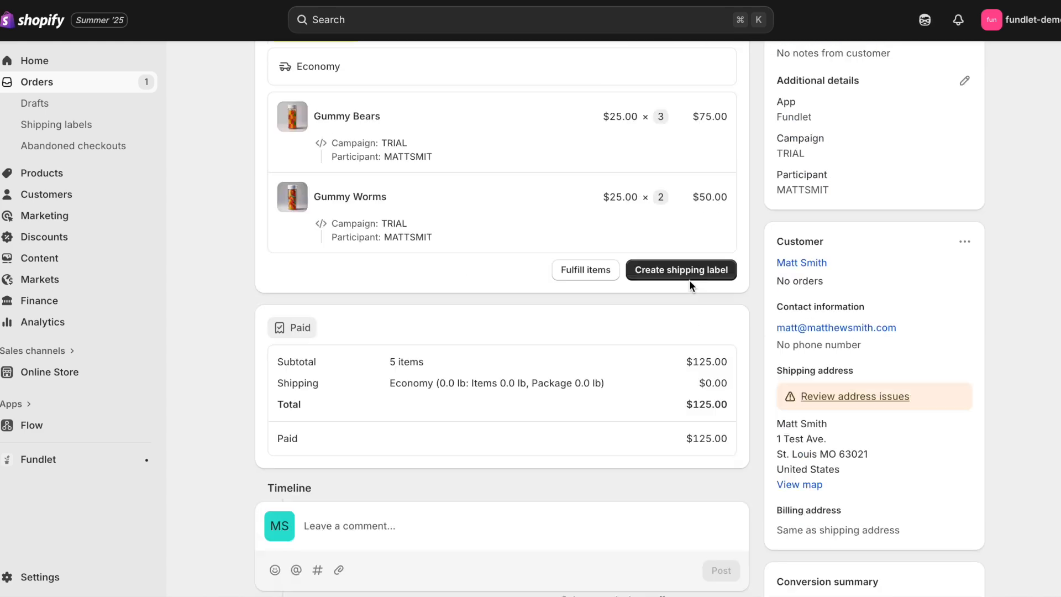
scroll(677, 266, up, 5)
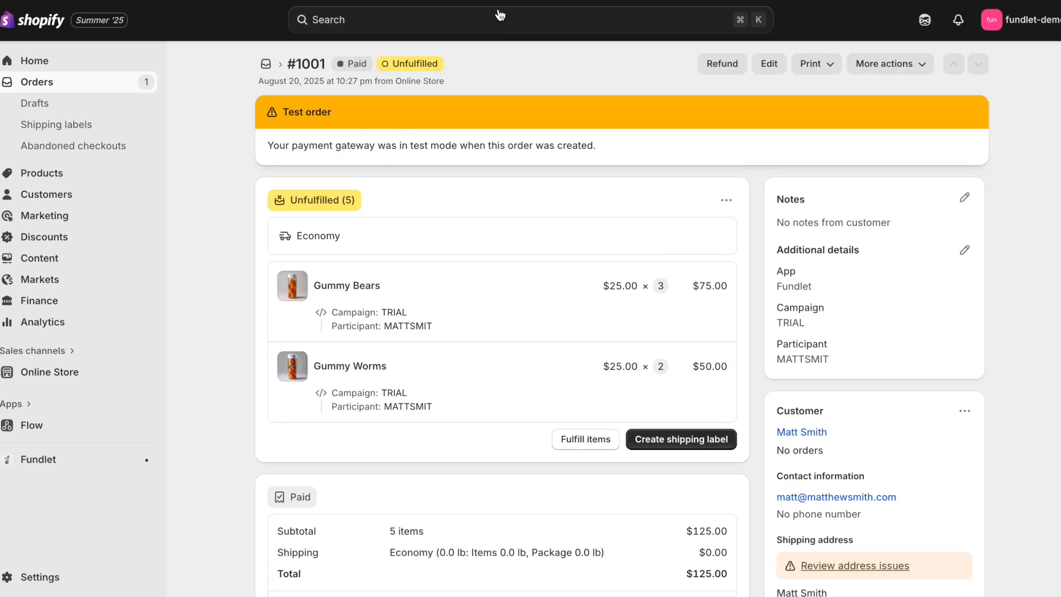